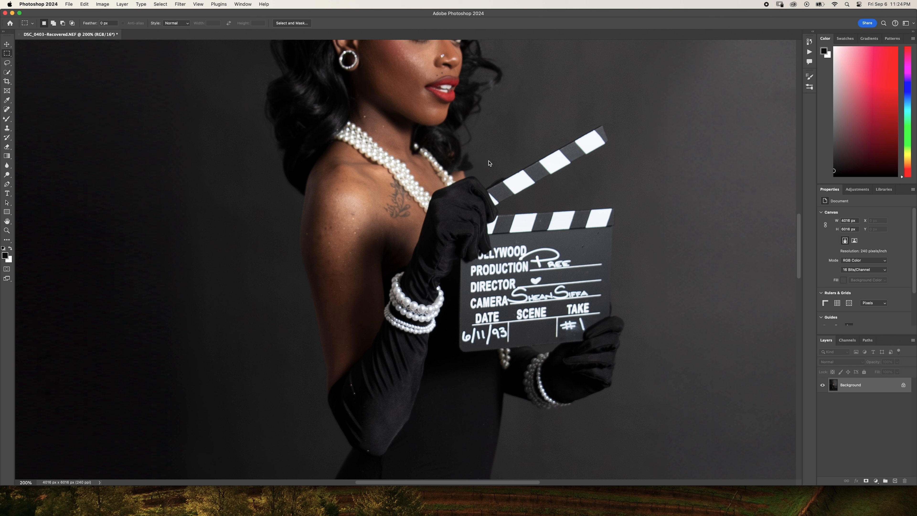
- Examine the whole portrait, checking the backdrop creases, the full figure and the floor area
key("super+minus")
key("super+minus")
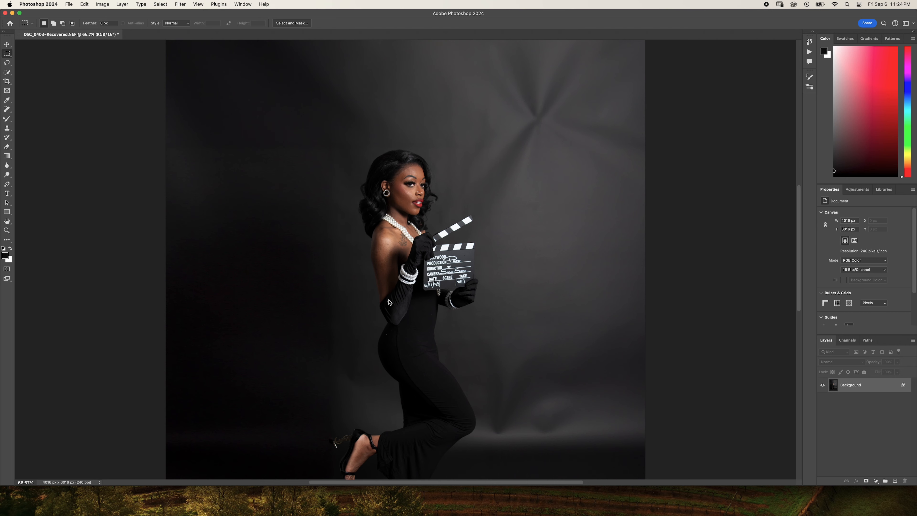
scroll(460, 244, "down", 10)
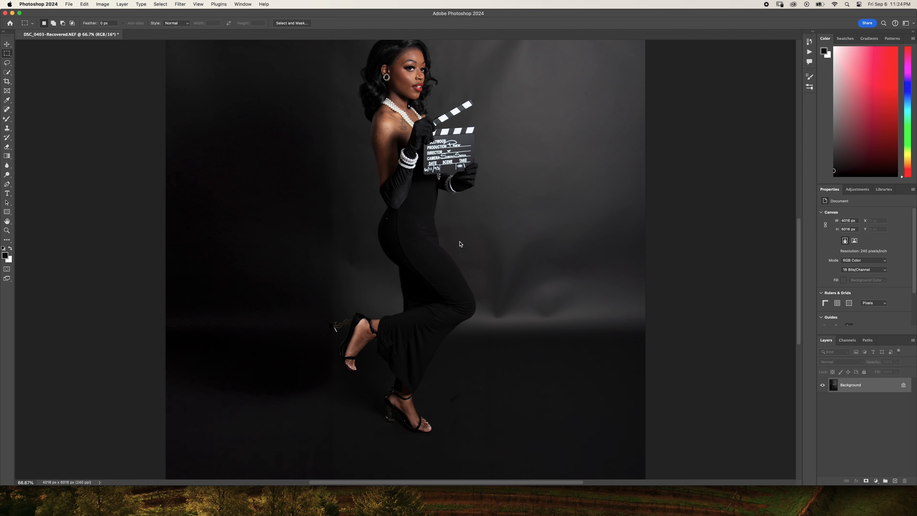
scroll(459, 244, "up", 5)
scroll(459, 244, "up", 5)
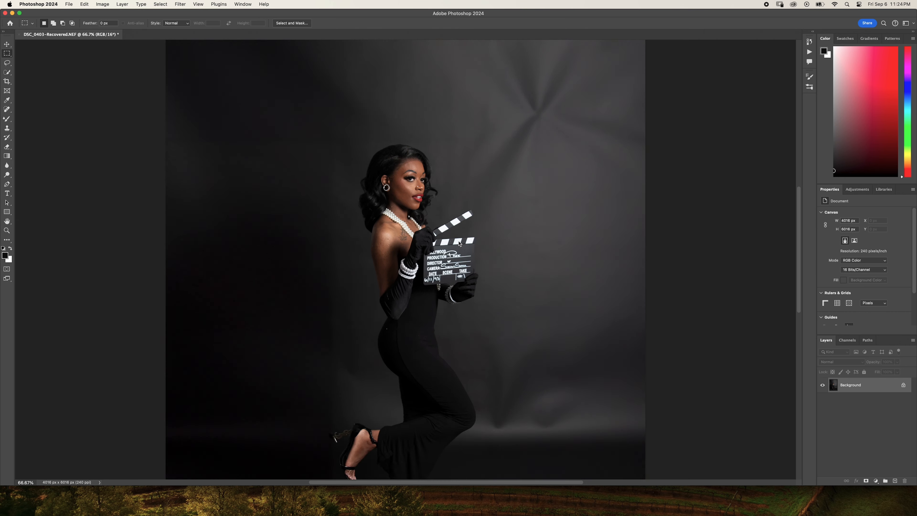
key("super+minus")
key("super+minus")
scroll(460, 244, "down", 5)
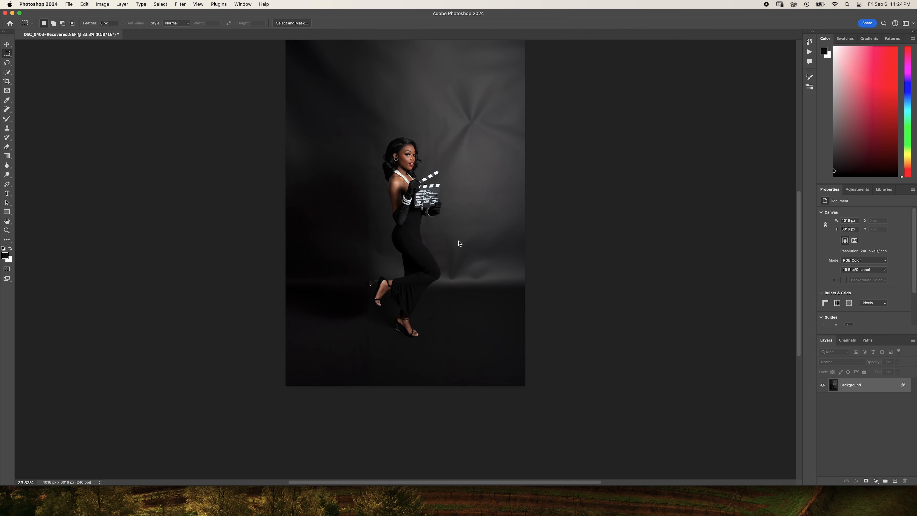
scroll(459, 244, "up", 4)
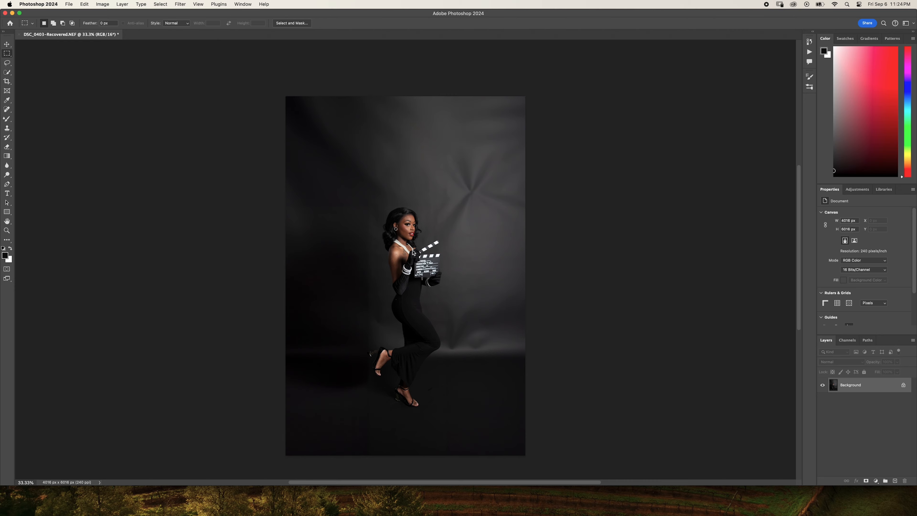
- Inspect the face, neck, shoulder and gloved arm up close for skin blemishes and specks
key("super+plus")
key("super+plus")
key("super+plus")
key("super+plus")
key("super+plus")
key("super+plus")
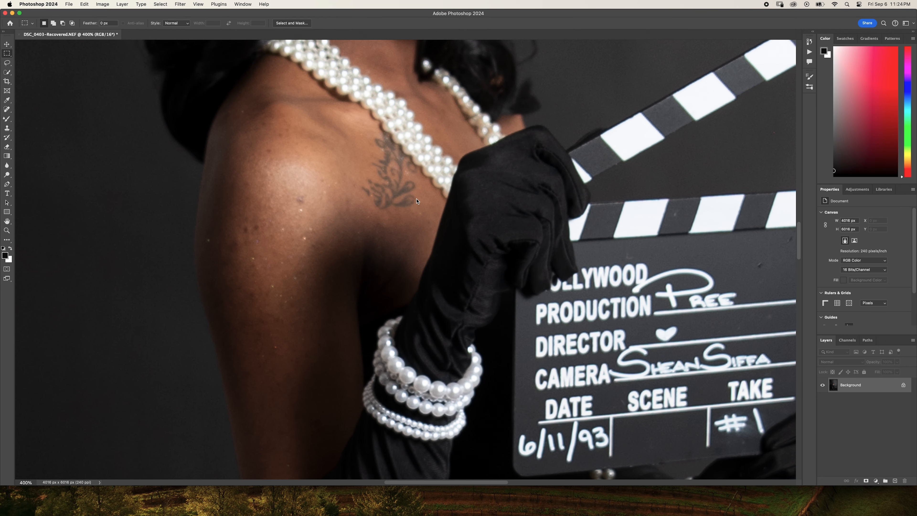
scroll(474, 112, "up", 15)
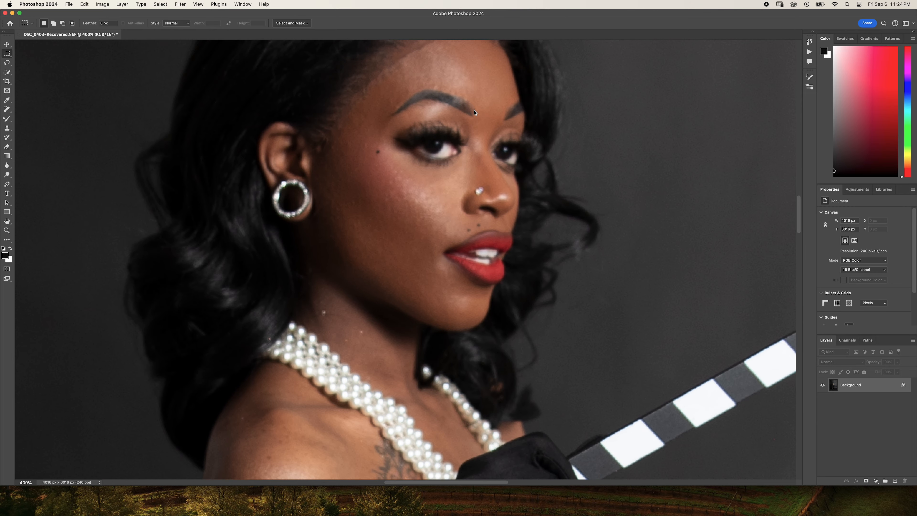
scroll(474, 113, "down", 3)
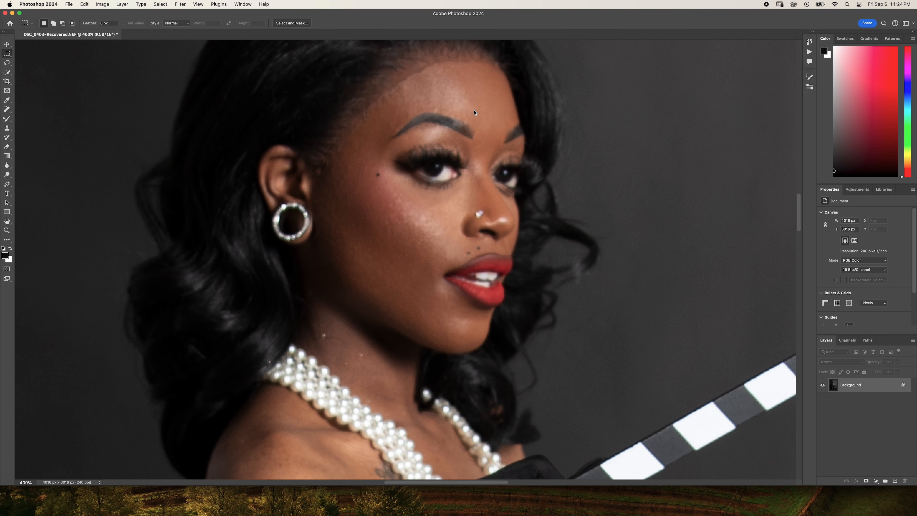
scroll(474, 112, "down", 20)
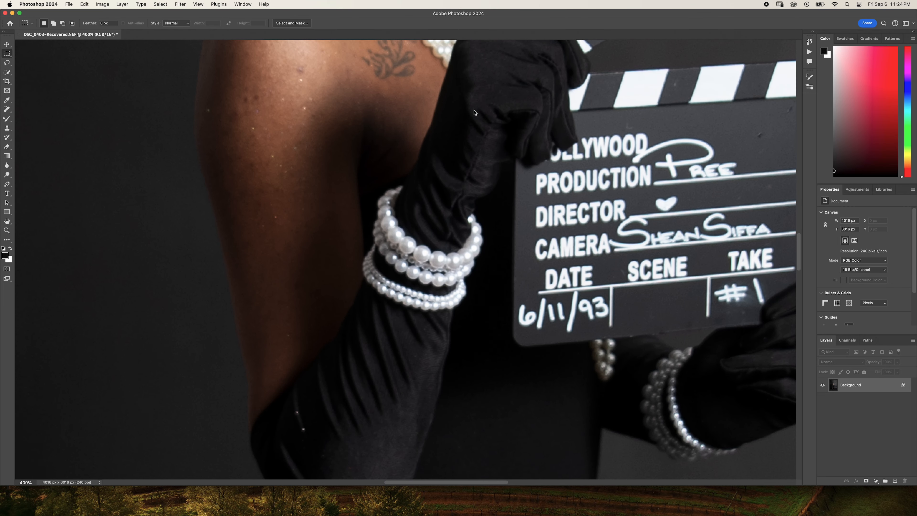
scroll(474, 112, "up", 3)
scroll(474, 112, "down", 2)
scroll(474, 112, "up", 5)
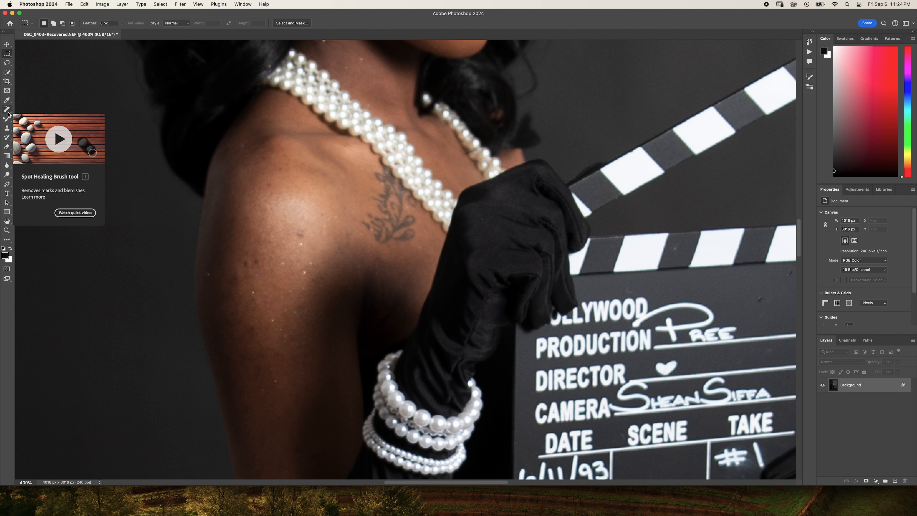
- Patch the light specks on the top and outer curve of the bare shoulder with the Patch tool, using clean nearby skin
right_click(7, 109)
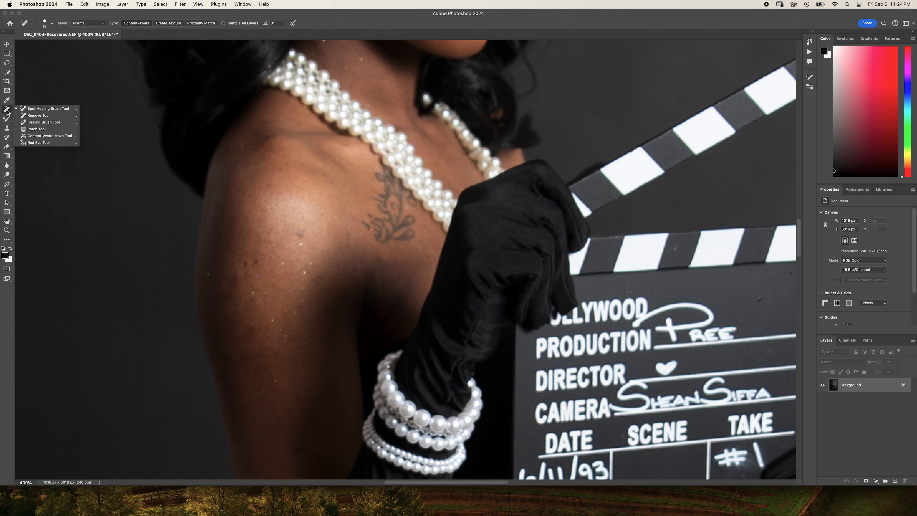
left_click(31, 131)
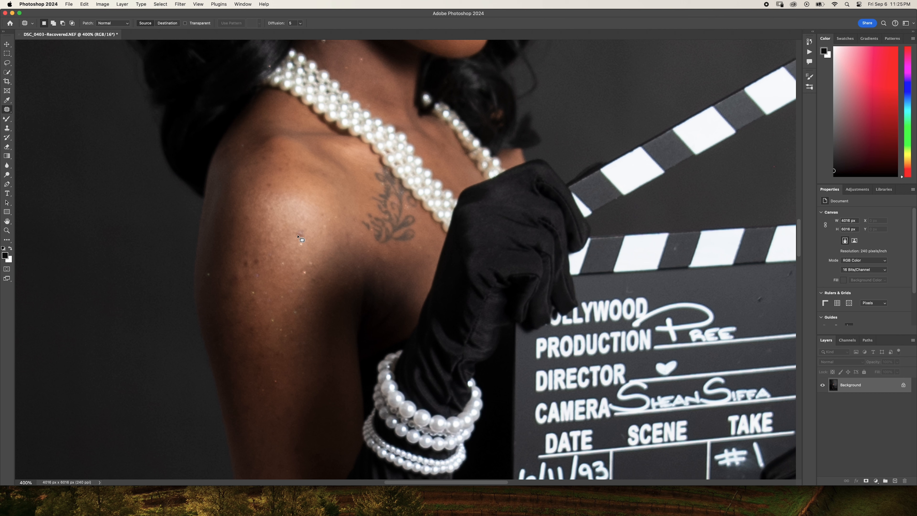
mouse_move(297, 231)
left_mouse_down()
mouse_move(305, 237)
mouse_move(298, 230)
left_mouse_up()
left_click_drag(314, 239, 320, 243)
left_click_drag(320, 211, 323, 217)
left_click(269, 191)
mouse_move(252, 260)
left_mouse_down()
mouse_move(230, 254)
mouse_move(260, 265)
mouse_move(245, 255)
mouse_move(253, 205)
left_mouse_up()
left_click(244, 235)
left_click(246, 245)
mouse_move(232, 273)
left_mouse_down()
mouse_move(243, 273)
mouse_move(235, 272)
left_mouse_up()
mouse_move(237, 276)
left_mouse_down()
mouse_move(234, 255)
mouse_move(250, 261)
left_mouse_up()
- Patch the specks below the shoulder highlight and along the upper arm with neighbouring clean skin
left_click(260, 289)
left_click(255, 298)
mouse_move(248, 298)
left_mouse_down()
mouse_move(254, 279)
mouse_move(249, 294)
mouse_move(245, 284)
left_mouse_up()
left_click(256, 309)
mouse_move(247, 323)
left_mouse_down()
mouse_move(246, 331)
mouse_move(249, 313)
mouse_move(240, 320)
mouse_move(266, 317)
mouse_move(271, 333)
left_mouse_up()
left_click(271, 345)
left_click(273, 353)
left_click_drag(301, 387, 303, 382)
left_click_drag(304, 383, 309, 367)
mouse_move(320, 275)
left_mouse_down()
mouse_move(311, 279)
mouse_move(327, 279)
mouse_move(318, 274)
left_mouse_up()
left_click_drag(317, 278, 314, 265)
left_click(326, 286)
- Patch the specks on the middle and outer edge of the upper arm, deselecting after each repair
left_click_drag(297, 360, 297, 261)
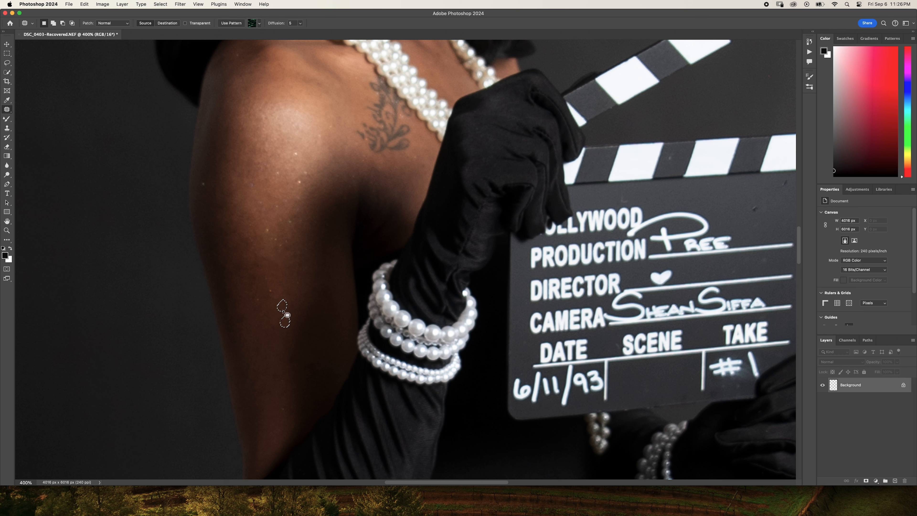
mouse_move(283, 293)
left_mouse_down()
mouse_move(296, 291)
mouse_move(283, 293)
mouse_move(281, 317)
left_mouse_up()
key("super+d")
mouse_move(255, 270)
left_mouse_down()
mouse_move(258, 256)
mouse_move(262, 277)
mouse_move(277, 260)
mouse_move(266, 256)
mouse_move(288, 300)
left_mouse_up()
key("super+d")
key("super+d")
left_click_drag(250, 246, 243, 235)
left_click_drag(246, 239, 260, 244)
key("super+d")
mouse_move(226, 206)
left_mouse_down()
mouse_move(239, 193)
mouse_move(225, 197)
mouse_move(225, 208)
mouse_move(248, 218)
left_mouse_up()
- Patch the remaining specks on the lower part of the bare arm above the glove, deselecting after each repair
key("super+d")
mouse_move(278, 333)
left_mouse_down()
mouse_move(278, 324)
mouse_move(278, 332)
mouse_move(246, 323)
mouse_move(246, 314)
mouse_move(244, 329)
left_mouse_up()
key("super+d")
mouse_move(249, 281)
left_mouse_down()
mouse_move(259, 280)
mouse_move(249, 279)
mouse_move(249, 307)
left_mouse_up()
key("super+d")
mouse_move(253, 271)
left_mouse_down()
mouse_move(262, 262)
mouse_move(231, 266)
mouse_move(252, 271)
left_mouse_up()
left_click_drag(250, 266, 252, 279)
key("super+d")
- Clean up small marks on the face near the hairline using the Remove tool with the brush reduced to size 7
left_click_drag(385, 176, 418, 289)
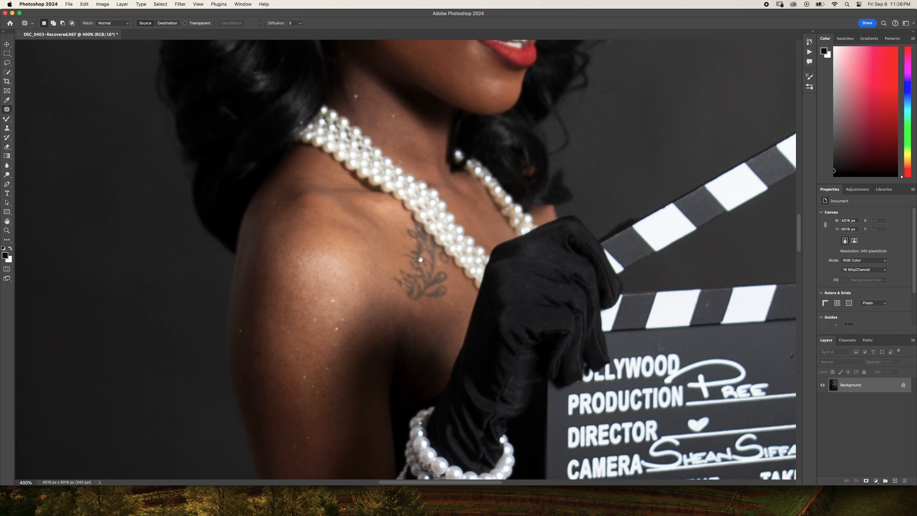
left_click_drag(420, 206, 439, 311)
left_click_drag(456, 236, 481, 365)
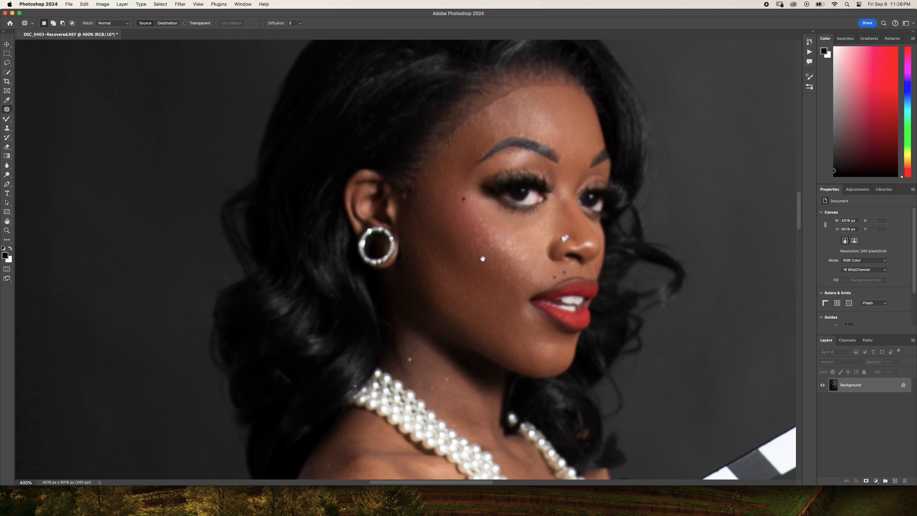
left_click_drag(483, 259, 453, 381)
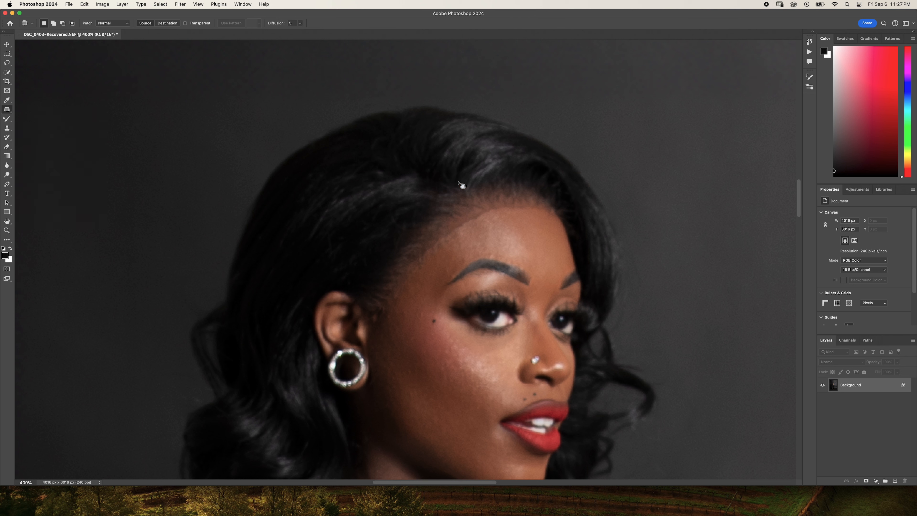
right_click(7, 109)
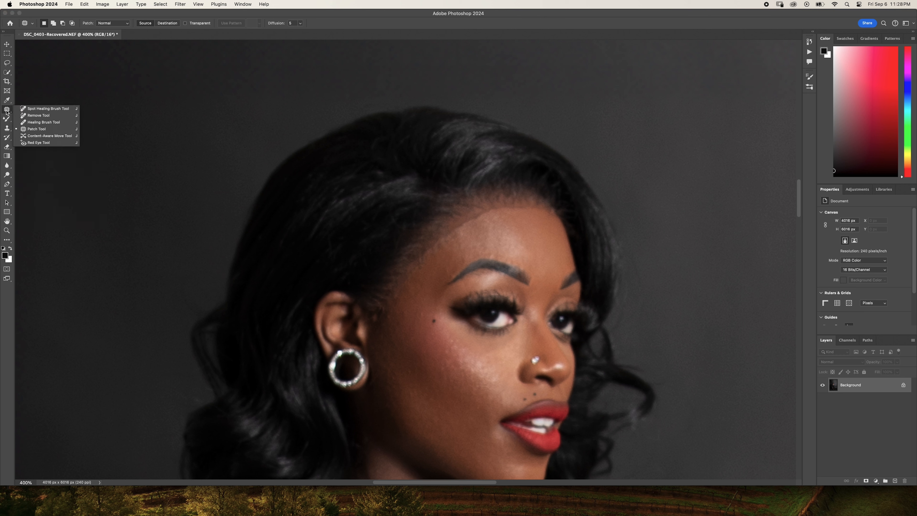
left_click(38, 115)
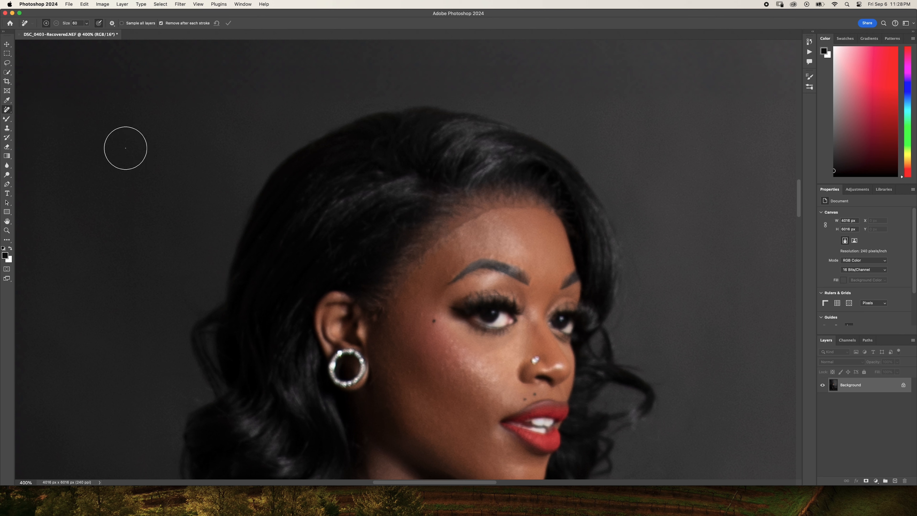
key("bracketleft")
key("bracketleft")
key("bracketleft")
key("bracketleft")
left_click_drag(421, 264, 407, 284)
left_click_drag(471, 369, 445, 293)
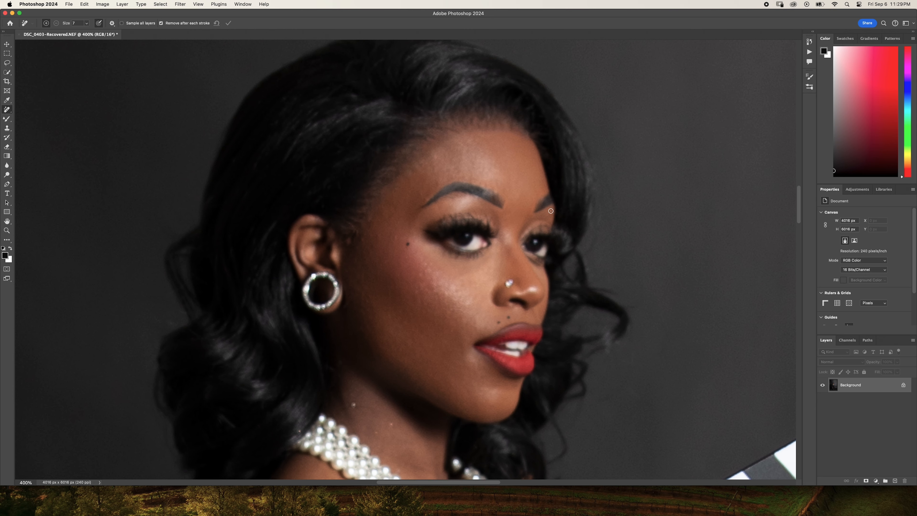
- Patch the star-shaped crease in the backdrop above the clapperboard with smooth backdrop areas using the Patch tool
key("super+minus")
key("super+minus")
key("super+minus")
key("super+minus")
key("super+minus")
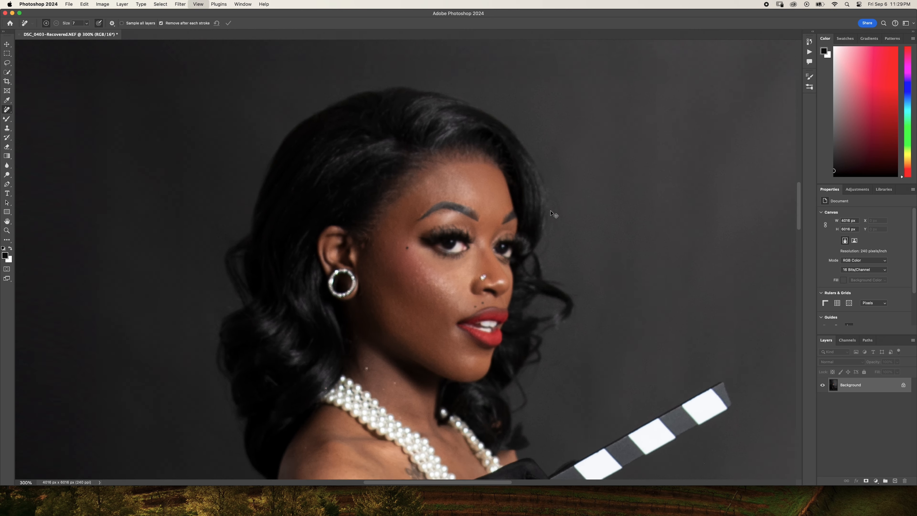
scroll(551, 211, "down", 10)
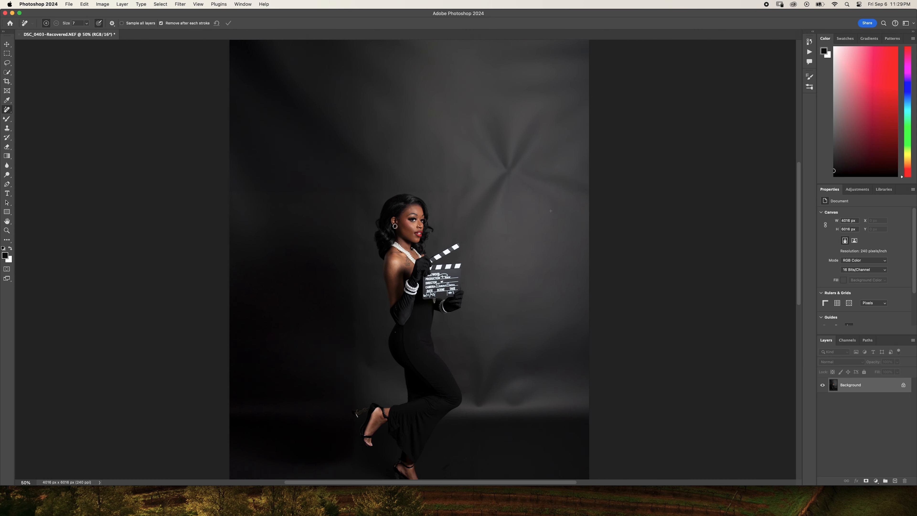
scroll(550, 211, "up", 15)
scroll(550, 211, "down", 5)
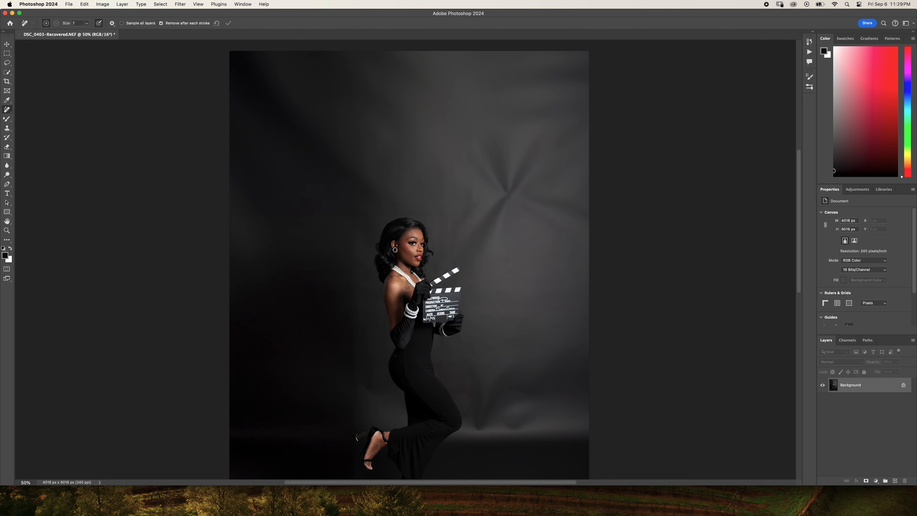
right_click(12, 115)
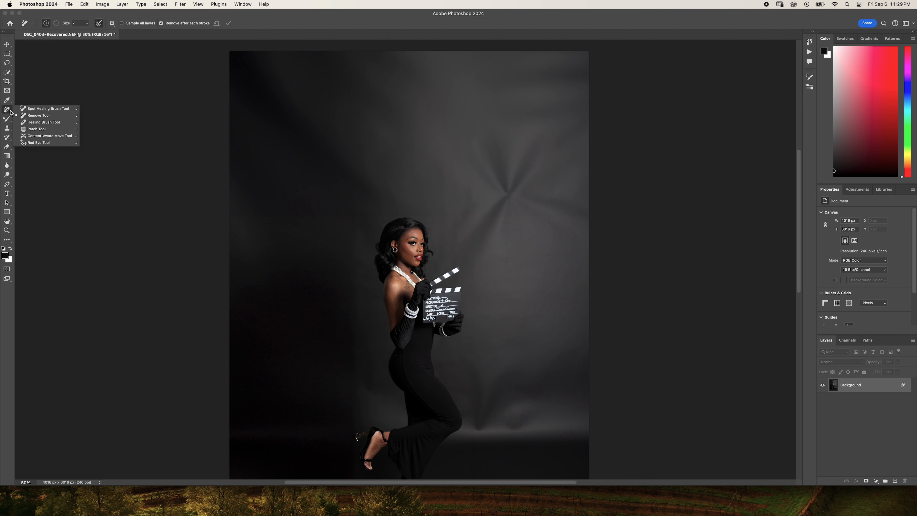
left_click(40, 129)
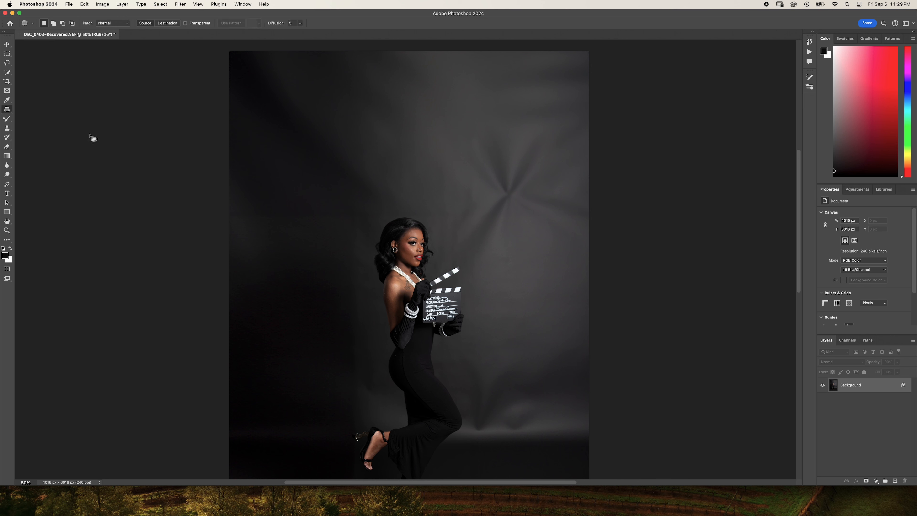
mouse_move(493, 197)
left_mouse_down()
mouse_move(479, 222)
mouse_move(492, 222)
mouse_move(526, 198)
mouse_move(542, 162)
mouse_move(517, 133)
mouse_move(481, 132)
mouse_move(469, 159)
mouse_move(449, 136)
left_mouse_up()
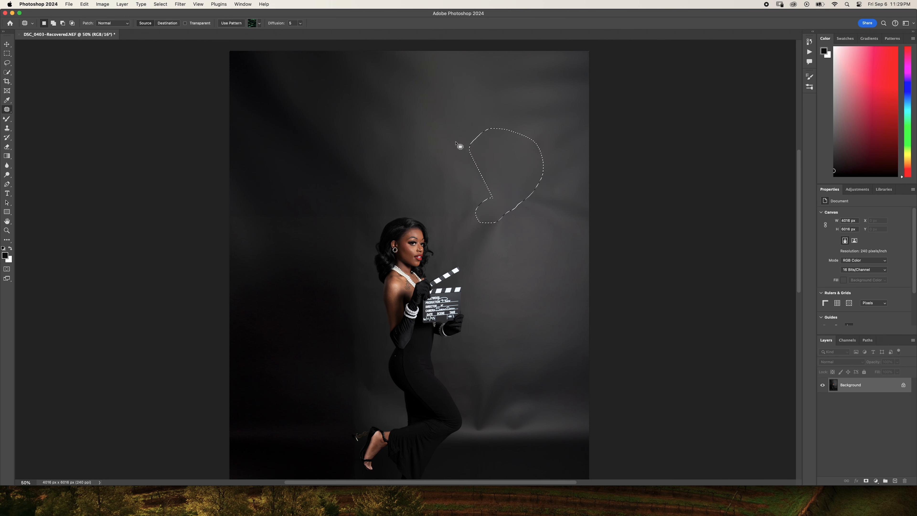
key("super+d")
mouse_move(527, 186)
left_mouse_down()
mouse_move(511, 196)
mouse_move(523, 213)
mouse_move(556, 233)
mouse_move(584, 229)
mouse_move(594, 215)
mouse_move(549, 196)
left_mouse_up()
key("super+d")
mouse_move(469, 203)
left_mouse_down()
mouse_move(460, 235)
mouse_move(483, 250)
mouse_move(516, 233)
mouse_move(511, 205)
mouse_move(568, 196)
mouse_move(572, 225)
mouse_move(588, 232)
mouse_move(599, 197)
mouse_move(556, 179)
mouse_move(574, 162)
mouse_move(591, 122)
mouse_move(547, 112)
mouse_move(509, 126)
mouse_move(552, 203)
left_mouse_up()
key("super+d")
key("super+d")
key("super+d")
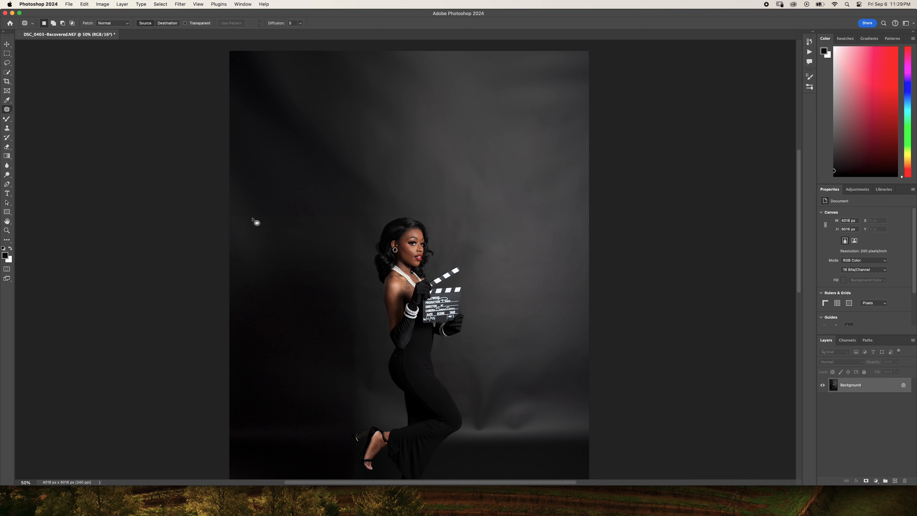
- Patch the uneven band and shading in the dark backdrop behind the woman's head and back
mouse_move(272, 220)
left_mouse_down()
mouse_move(365, 224)
mouse_move(316, 207)
mouse_move(246, 204)
mouse_move(274, 219)
mouse_move(275, 250)
left_mouse_up()
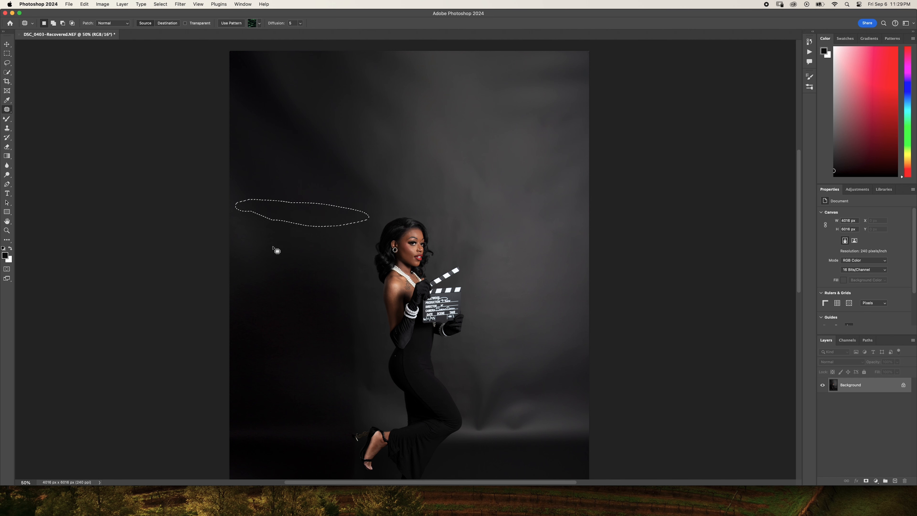
key("super+d")
mouse_move(340, 264)
left_mouse_down()
mouse_move(343, 416)
mouse_move(356, 431)
mouse_move(370, 397)
mouse_move(365, 223)
mouse_move(343, 240)
mouse_move(340, 263)
left_mouse_up()
left_click_drag(349, 267, 319, 265)
key("super+d")
- Patch the wrinkles in the backdrop in front of the woman's knees, just above the floor line
left_click_drag(528, 356, 477, 266)
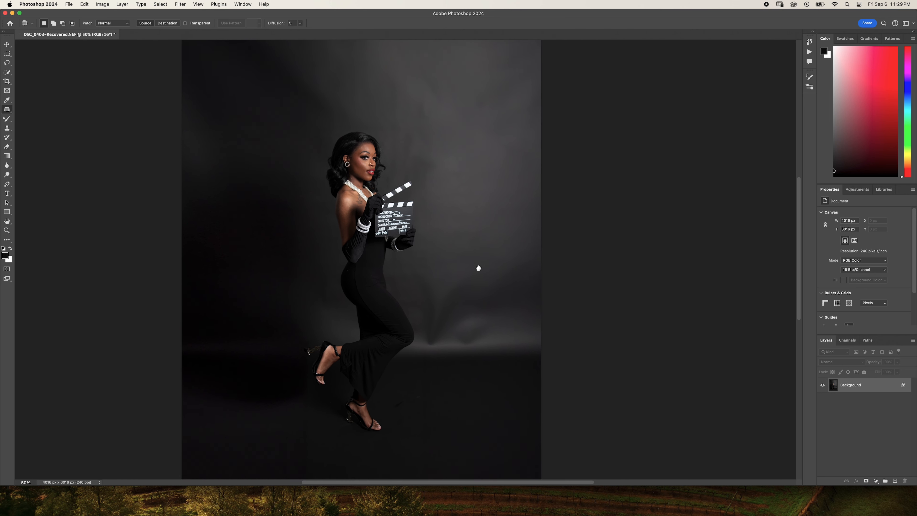
mouse_move(419, 310)
left_mouse_down()
mouse_move(425, 341)
mouse_move(473, 275)
mouse_move(419, 270)
mouse_move(418, 311)
mouse_move(520, 310)
left_mouse_up()
left_click(471, 290)
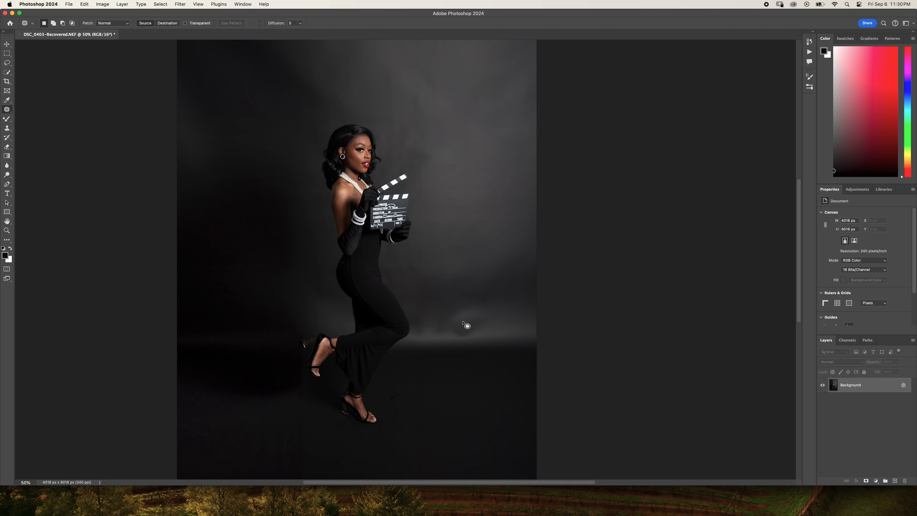
mouse_move(467, 301)
left_mouse_down()
mouse_move(447, 315)
mouse_move(459, 338)
mouse_move(484, 334)
mouse_move(484, 309)
mouse_move(485, 324)
mouse_move(510, 327)
left_mouse_up()
left_click(505, 290)
mouse_move(437, 312)
left_mouse_down()
mouse_move(431, 336)
mouse_move(460, 337)
mouse_move(463, 316)
mouse_move(438, 313)
left_mouse_up()
left_click_drag(442, 323, 501, 327)
left_click(434, 289)
mouse_move(412, 304)
left_mouse_down()
mouse_move(413, 333)
mouse_move(433, 337)
mouse_move(420, 303)
mouse_move(438, 325)
mouse_move(456, 328)
left_mouse_up()
left_click(487, 325)
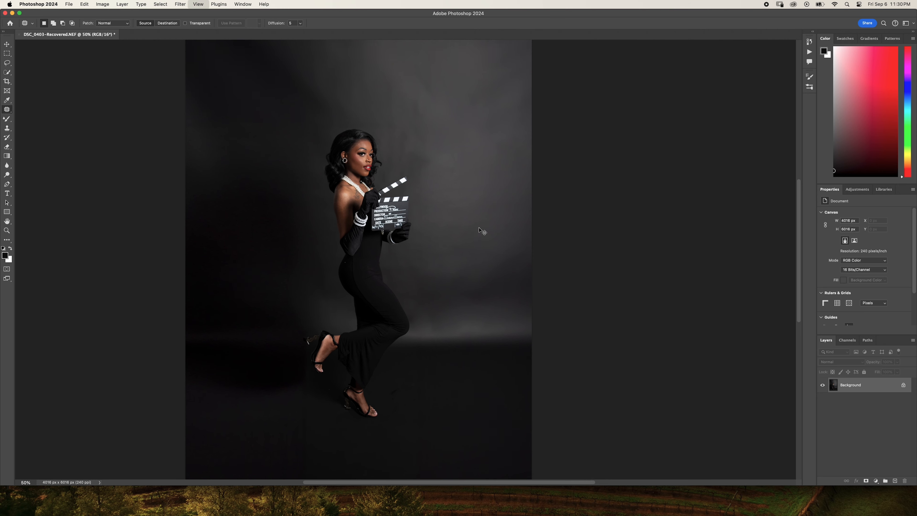
- Patch the dark diagonal crease in the backdrop's upper-left corner
key("super+minus")
key("super+minus")
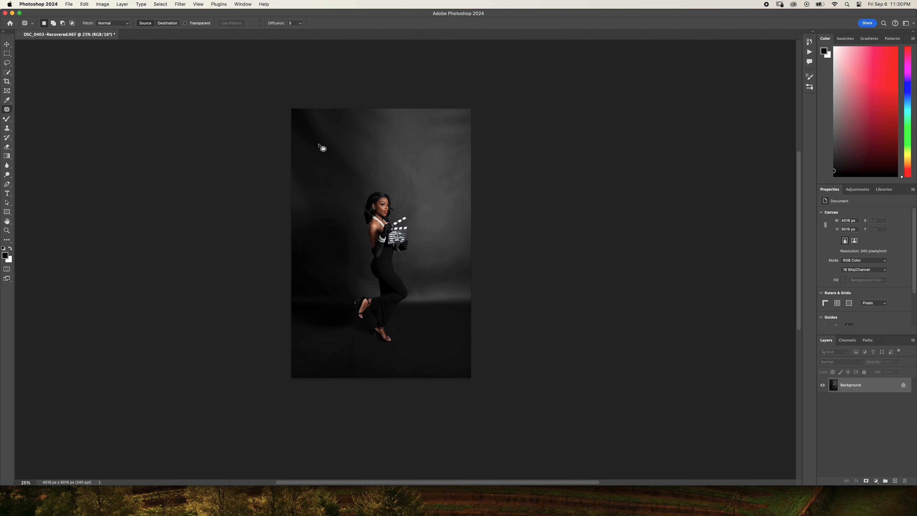
mouse_move(319, 146)
left_mouse_down()
mouse_move(348, 174)
mouse_move(374, 184)
mouse_move(318, 122)
left_mouse_up()
left_click(325, 169)
- Run the saved autoFix FS_for mac action on the portrait to smooth the woman's skin
key("super+equal")
key("super+equal")
key("super+equal")
key("super+equal")
key("super+equal")
key("super+equal")
key("super+equal")
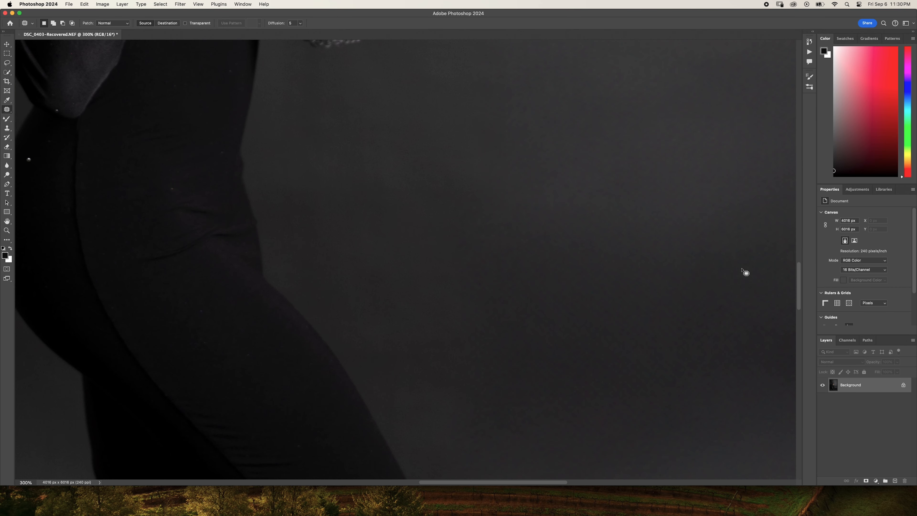
scroll(289, 262, "up", 3)
left_click_drag(260, 254, 444, 436)
left_click_drag(325, 221, 361, 477)
left_click_drag(256, 248, 303, 473)
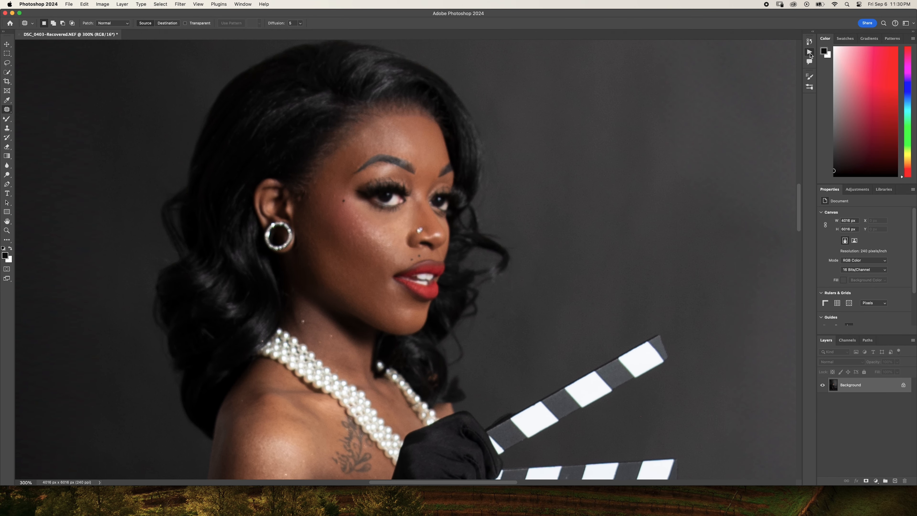
left_click(809, 52)
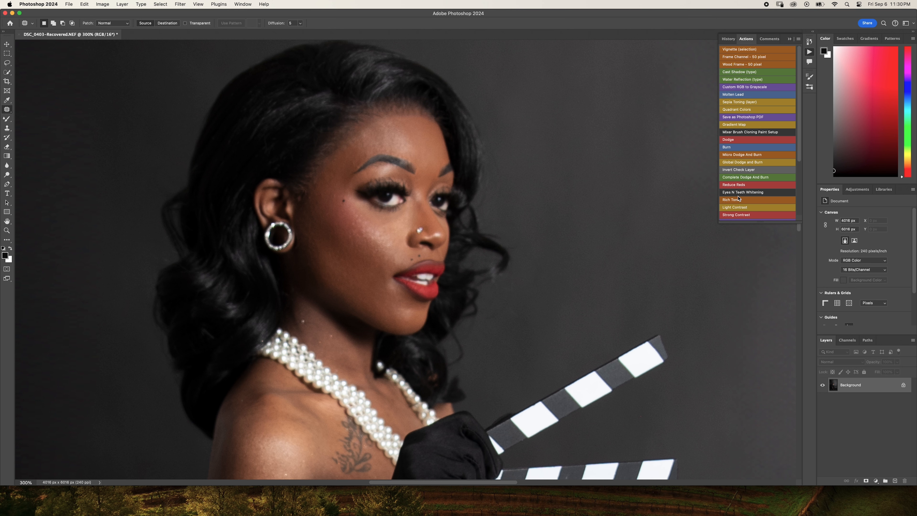
scroll(740, 199, "down", 4)
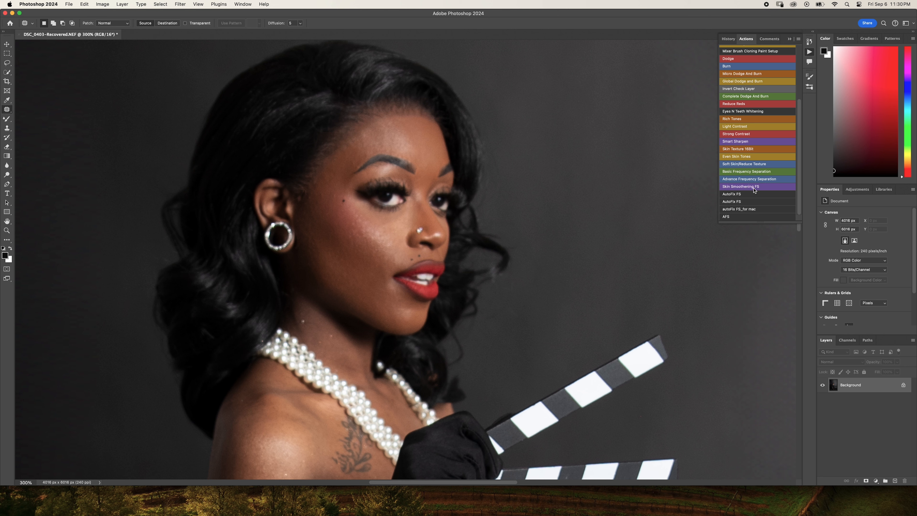
left_click(738, 209)
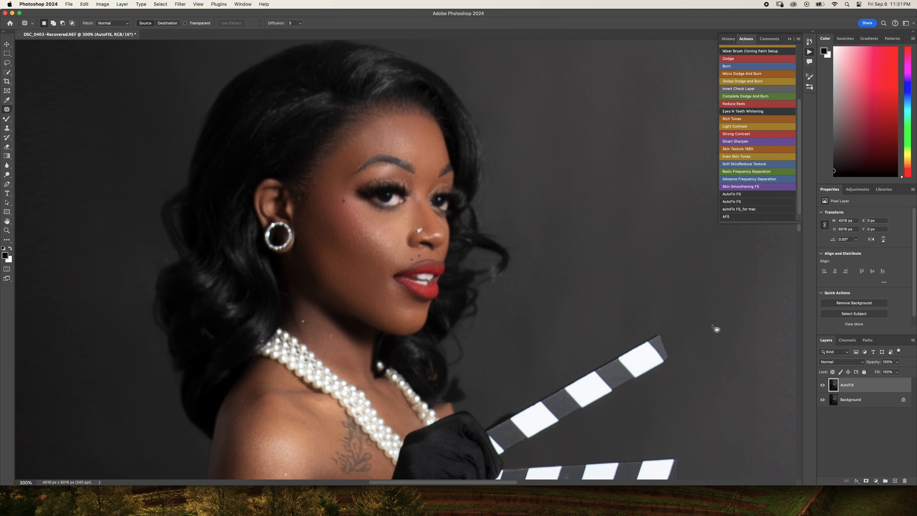
- Compare the woman's face and shoulder with the AutoFIX layer hidden and shown
scroll(603, 320, "down", 10)
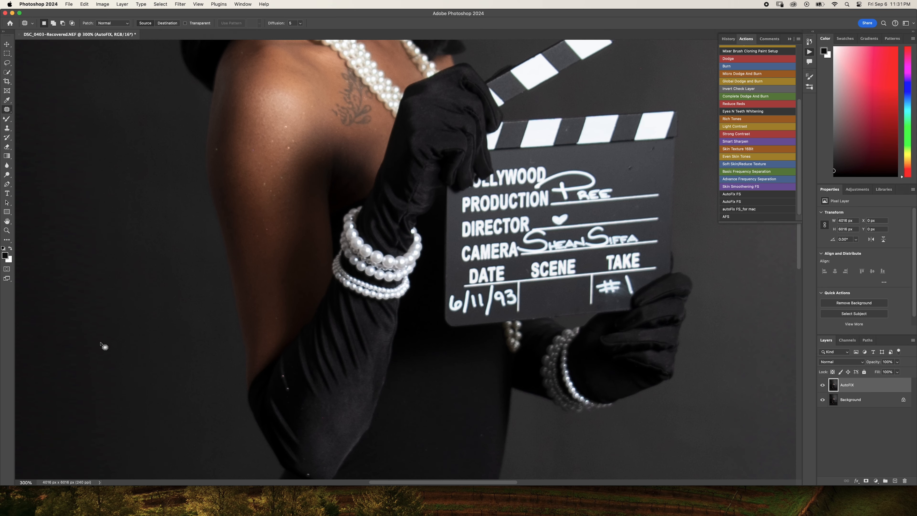
scroll(219, 258, "up", 3)
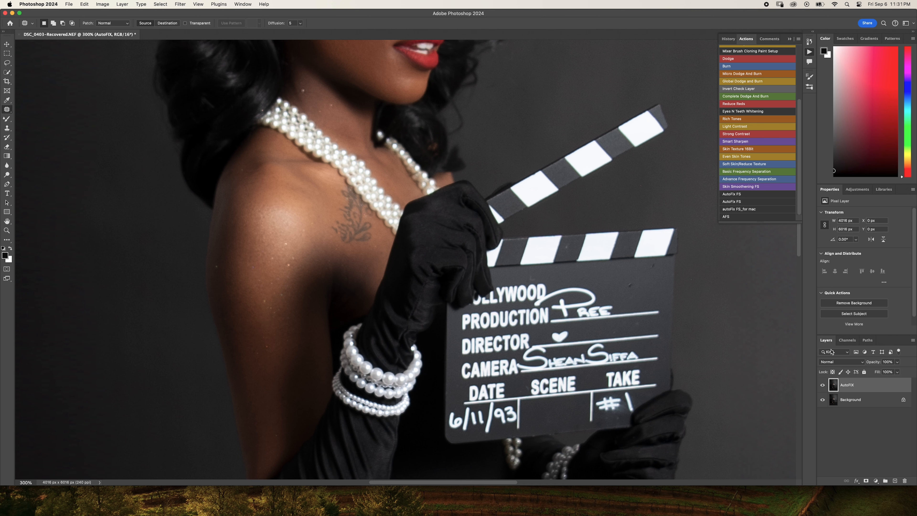
scroll(601, 224, "up", 5)
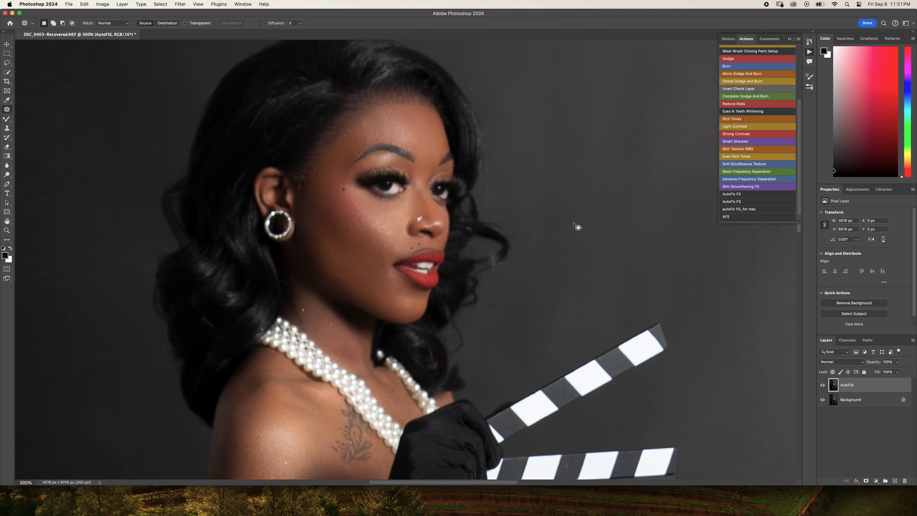
left_click(822, 386)
left_click(822, 386)
left_click(822, 386)
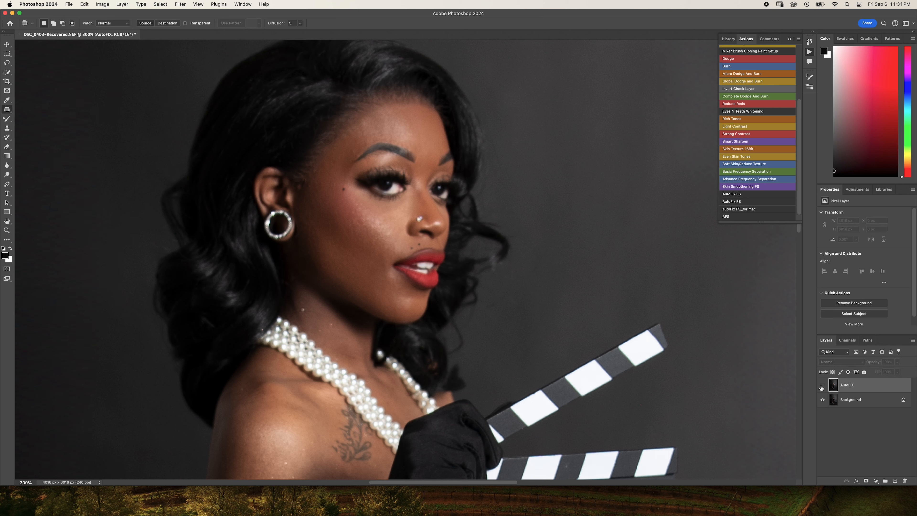
left_click(822, 386)
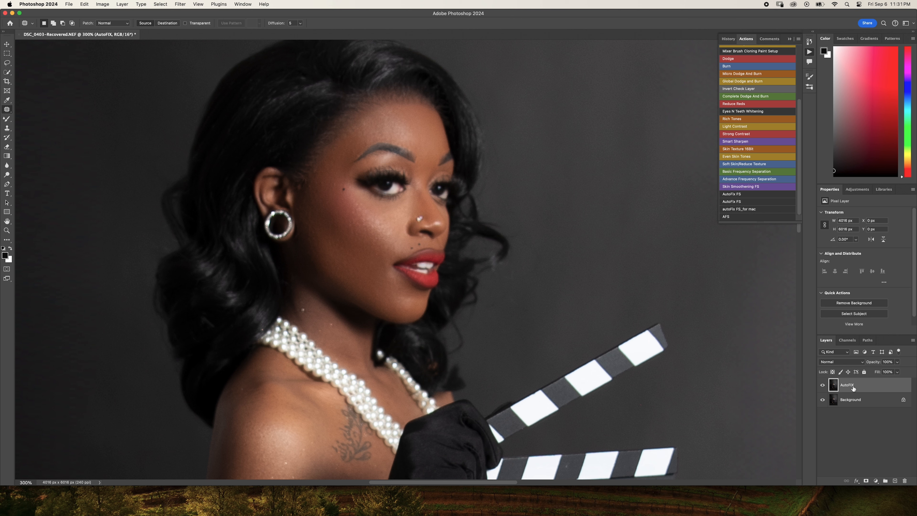
- Add a white layer mask to the AutoFIX layer and switch to the Brush tool
left_click(865, 481)
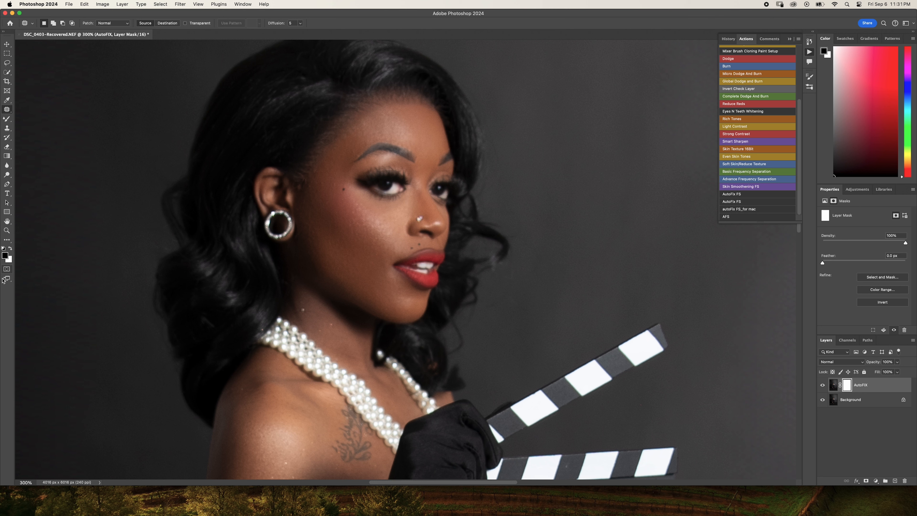
right_click(6, 121)
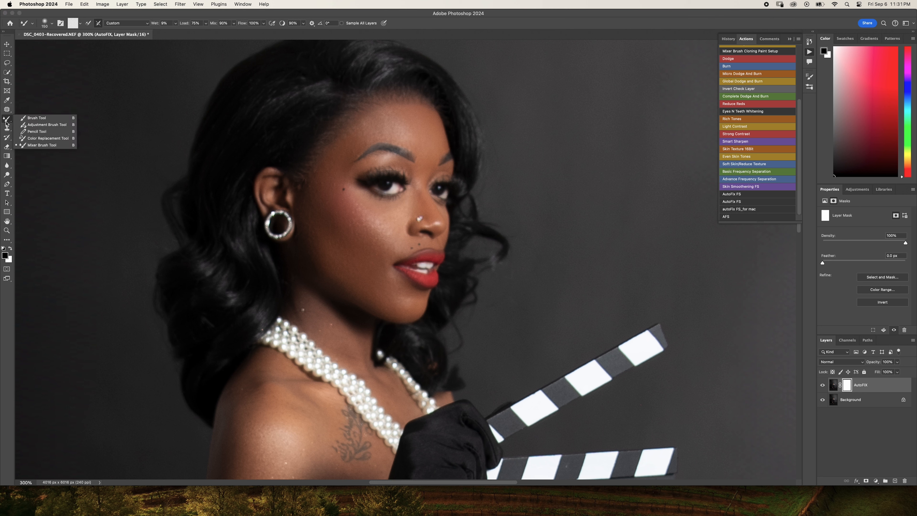
left_click(36, 118)
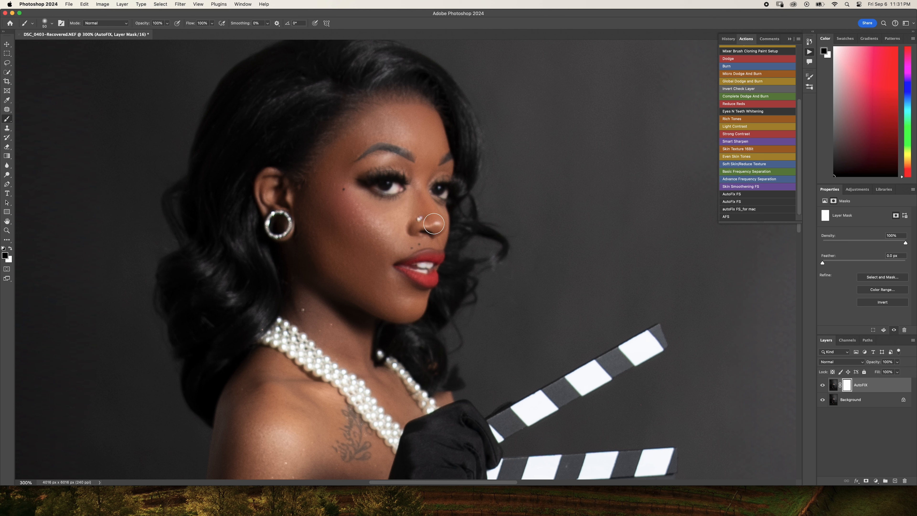
- Reduce the black mask brush to a small tip suited to fine details on the woman's face
key("bracketright")
key("bracketright")
key("bracketleft")
key("bracketleft")
key("bracketleft")
key("bracketleft")
key("bracketleft")
key("bracketleft")
key("bracketright")
key("bracketleft")
key("bracketright")
left_click_drag(335, 327, 357, 301)
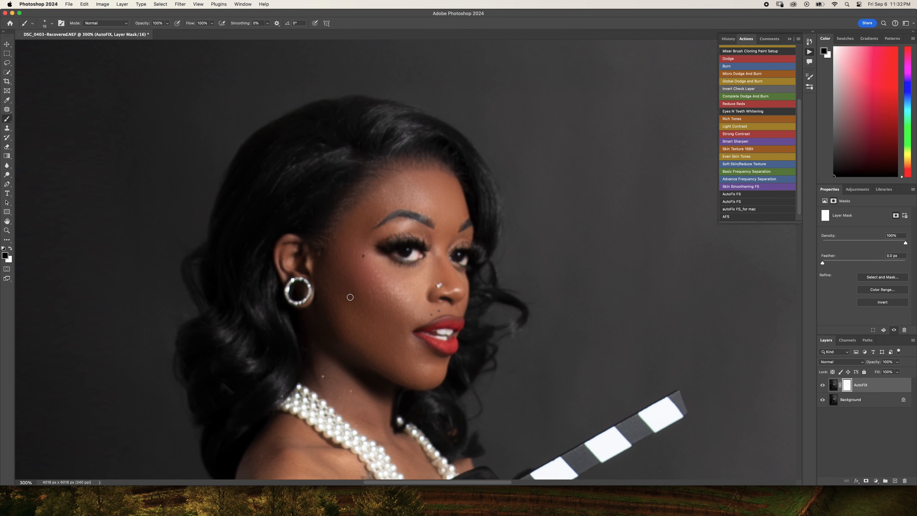
- Compare the full-length figure with the AutoFIX layer hidden and shown
key("super+minus")
key("super+minus")
key("super+minus")
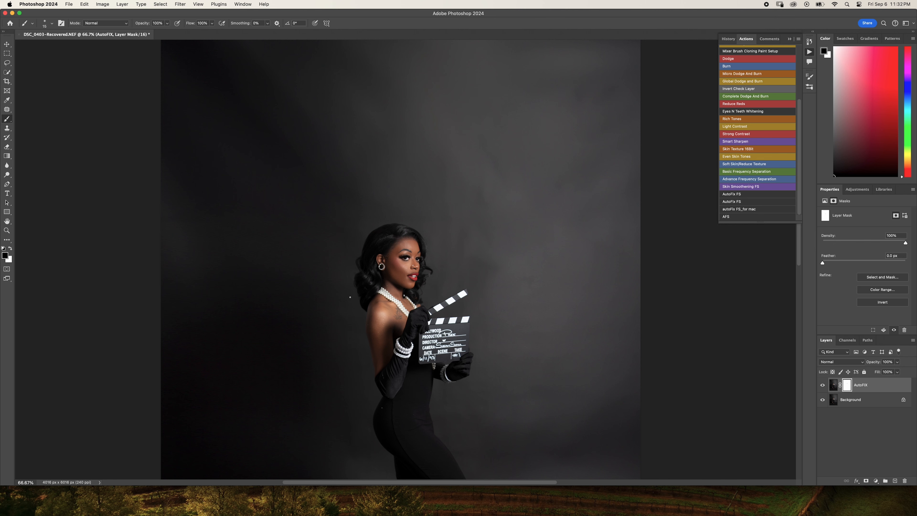
scroll(350, 297, "down", 5)
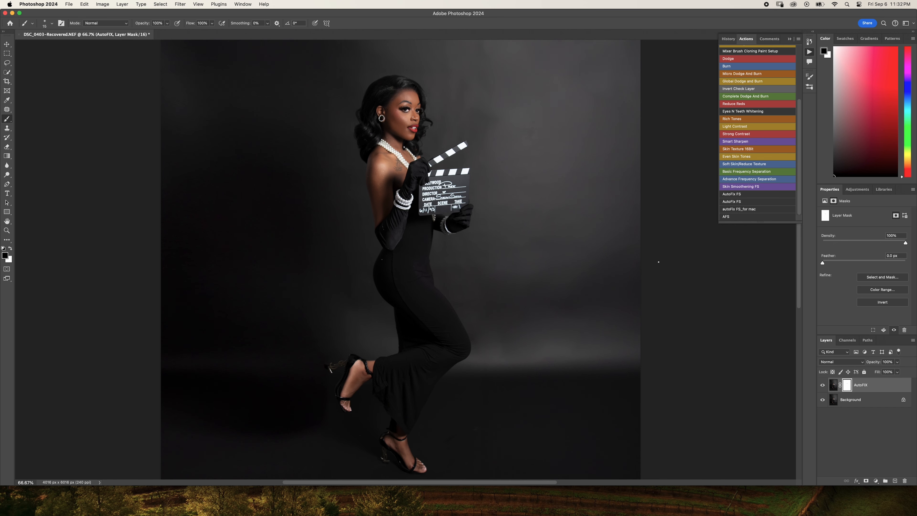
left_click(823, 385)
left_click(823, 385)
scroll(702, 359, "down", 3)
scroll(702, 359, "up", 3)
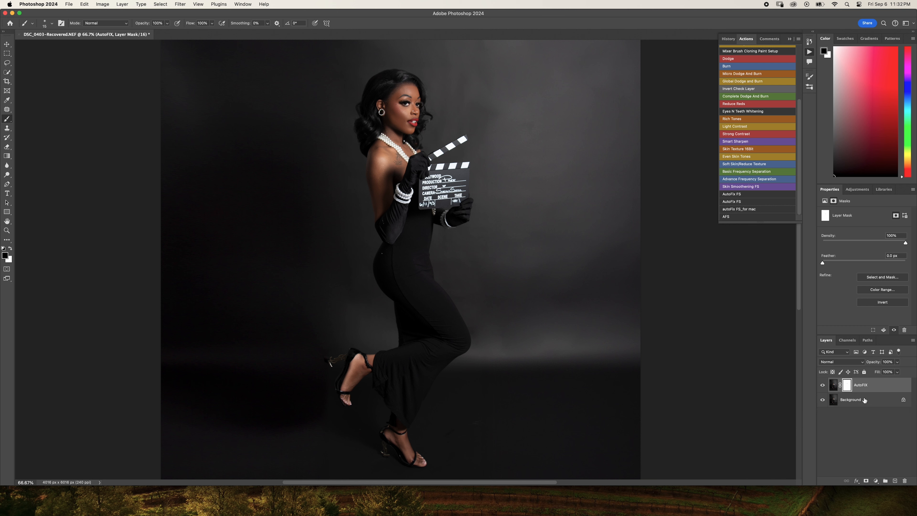
- Merge the masked AutoFIX layer and the Background into one layer
key("super+2")
left_click(856, 403)
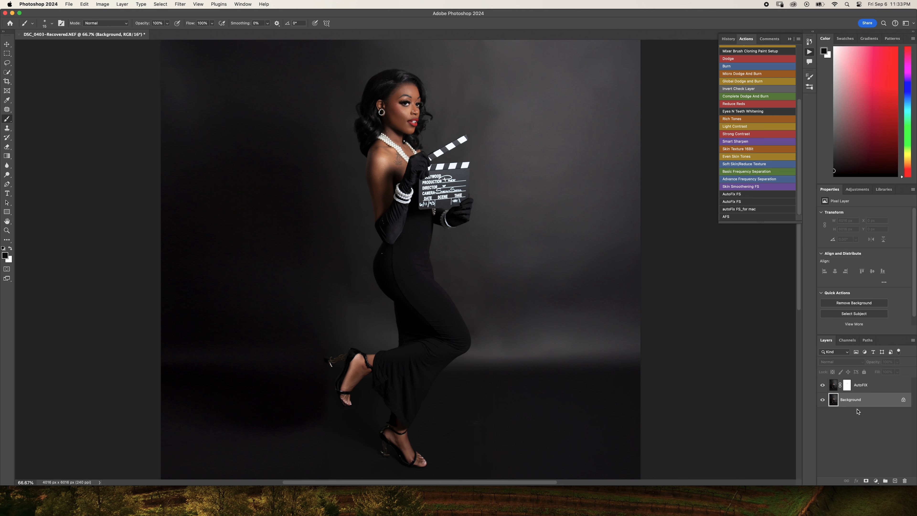
key("super+shift+e")
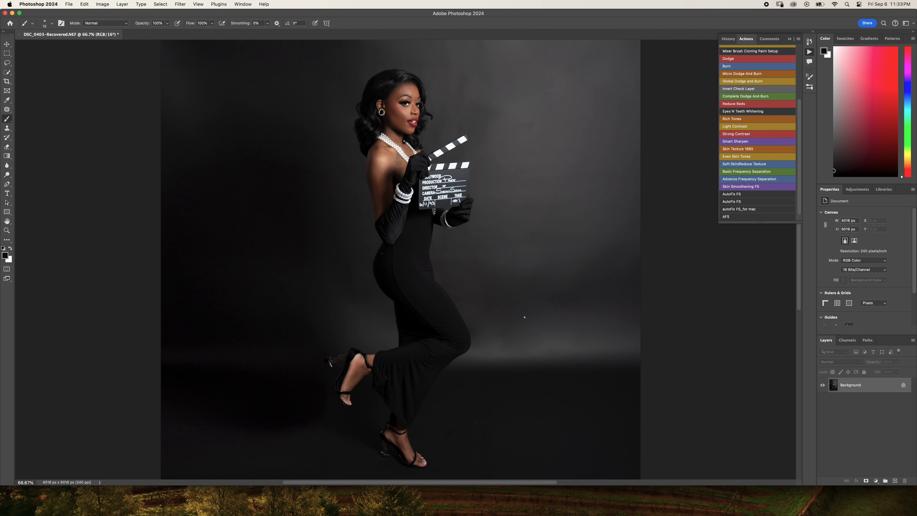
- Examine the merged portrait as a whole and close up around the arms, gloves and clapperboard
key("super+minus")
key("super+minus")
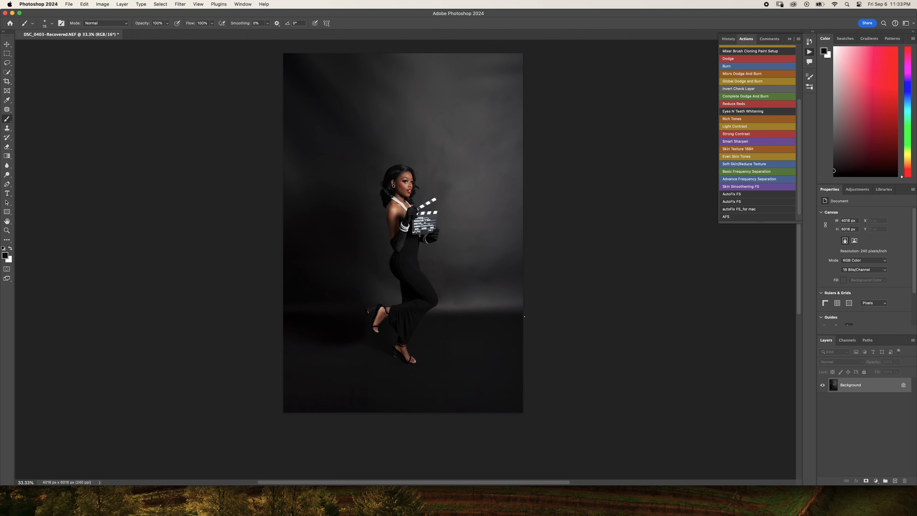
scroll(432, 269, "up", 2)
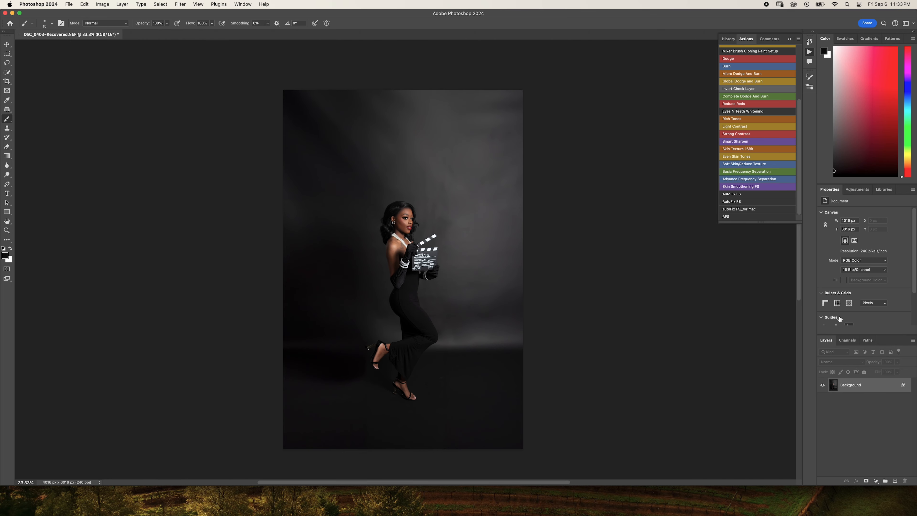
scroll(405, 351, "up", 10, "alt")
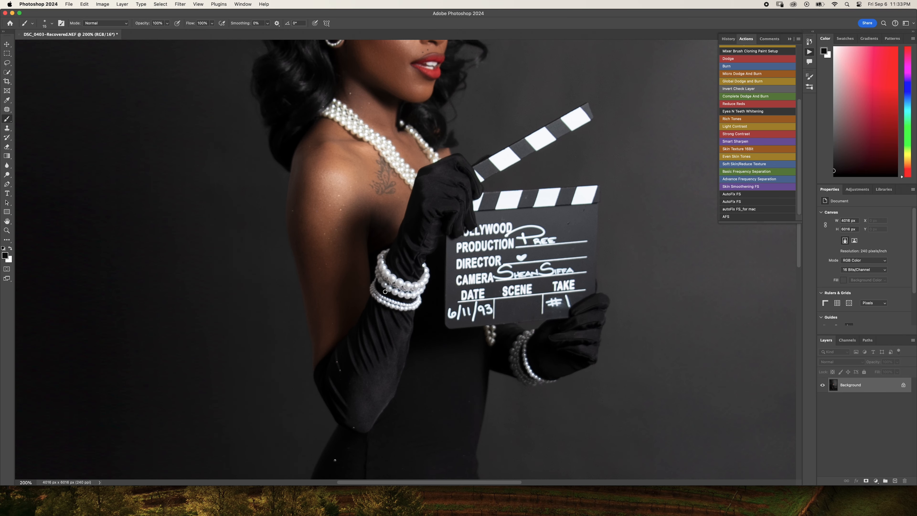
scroll(385, 292, "up", 6)
scroll(385, 292, "down", 6, "alt")
scroll(457, 267, "up", 4)
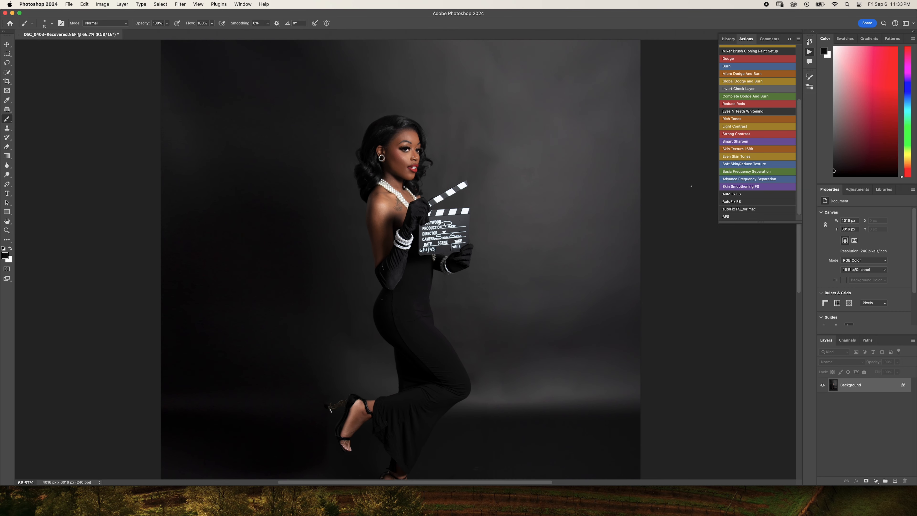
- Run the Basic Frequency Separation action with a Gaussian Blur radius of 2.7 pixels for the low-frequency layer
left_click(746, 172)
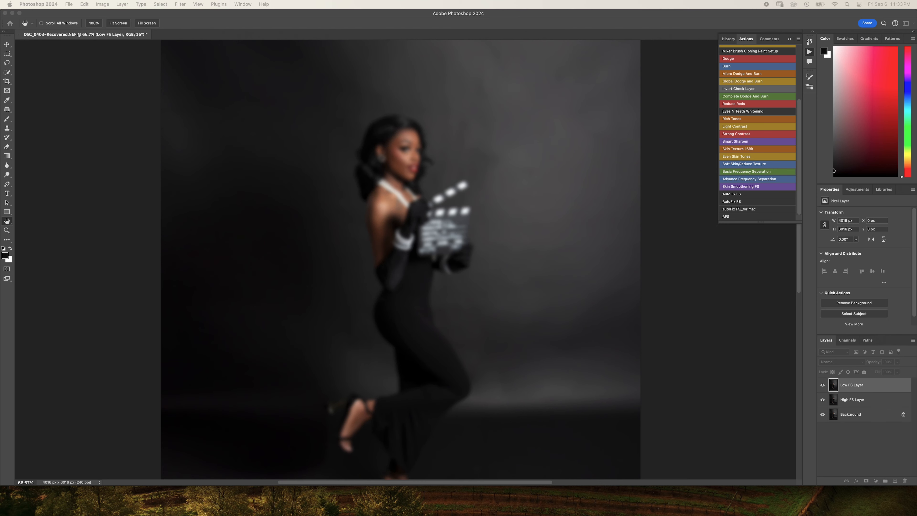
left_click_drag(408, 100, 482, 151)
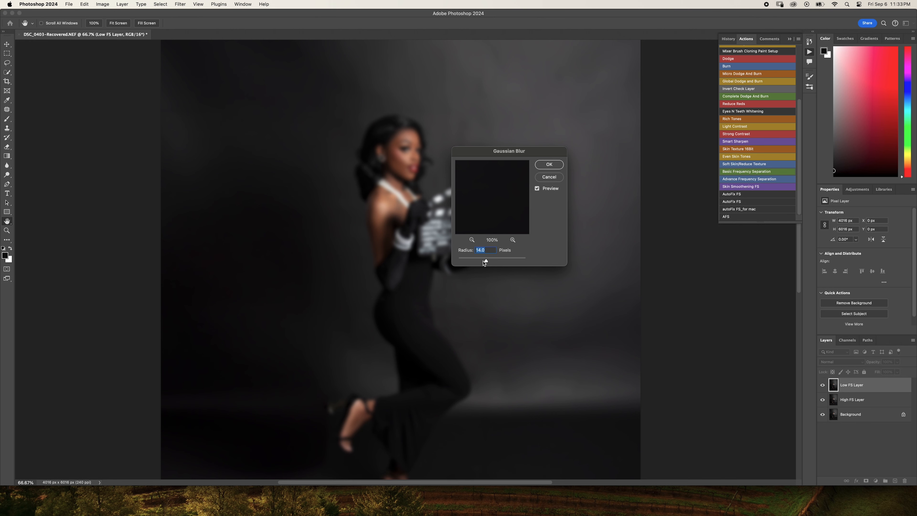
left_click_drag(486, 261, 467, 261)
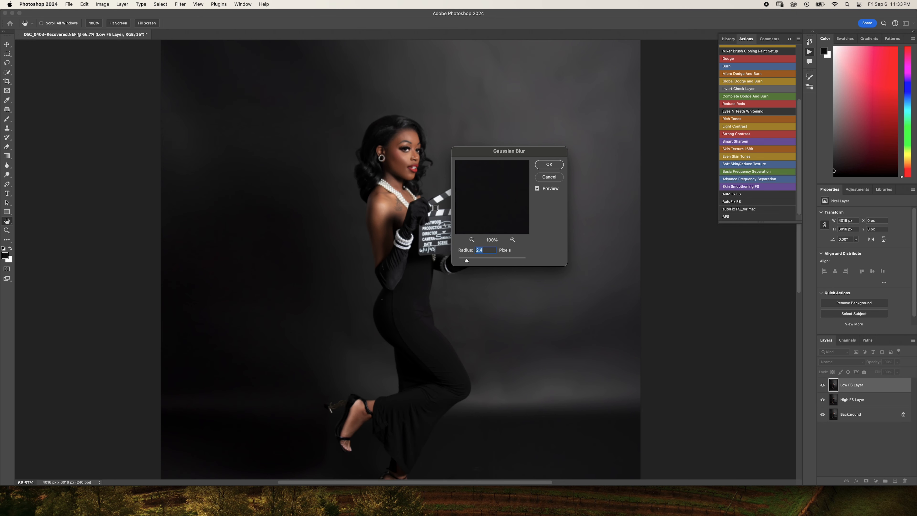
key("super+plus")
key("super+plus")
key("super+plus")
scroll(434, 205, "up", 10)
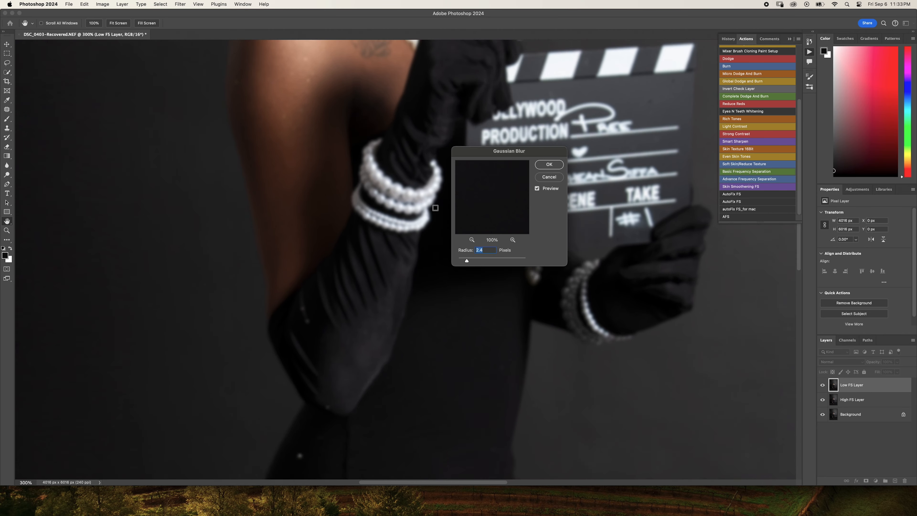
scroll(423, 210, "up", 5)
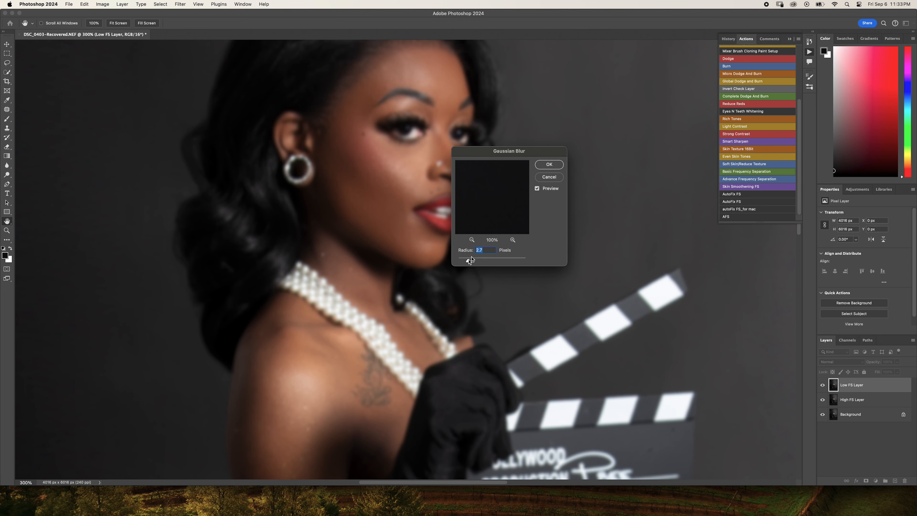
left_click_drag(468, 261, 469, 260)
left_click(549, 164)
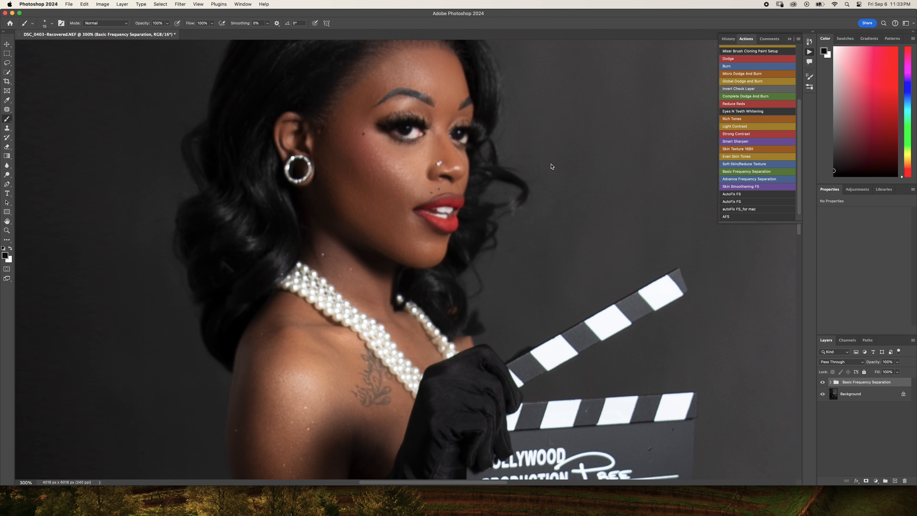
- Expand the Basic Frequency Separation group and select its Low FS Layer
left_click(831, 382)
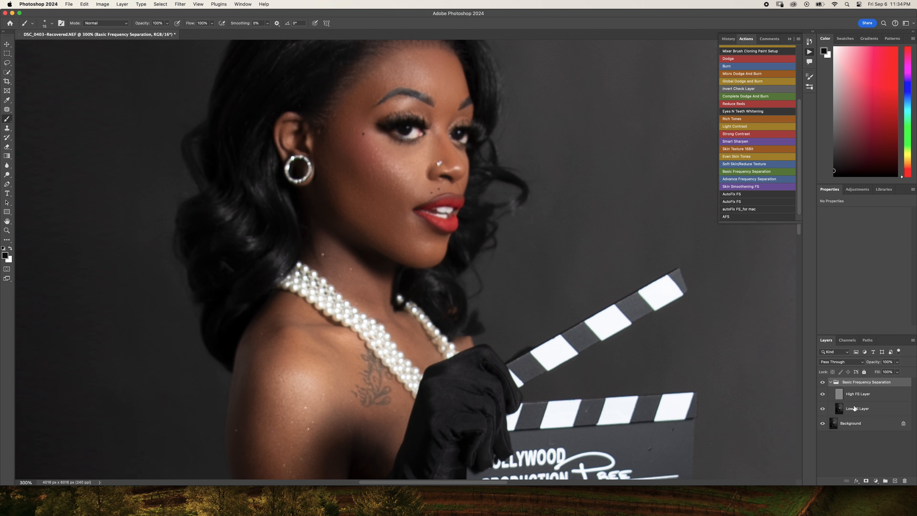
left_click(837, 412)
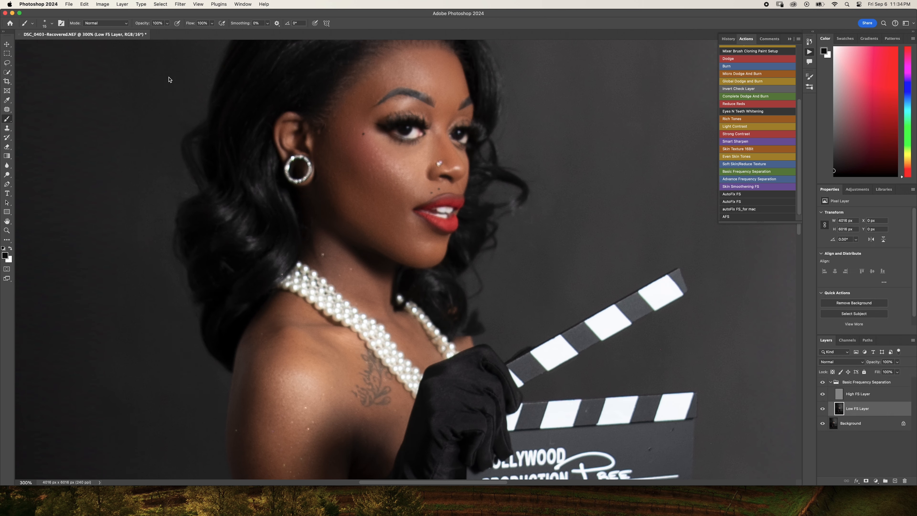
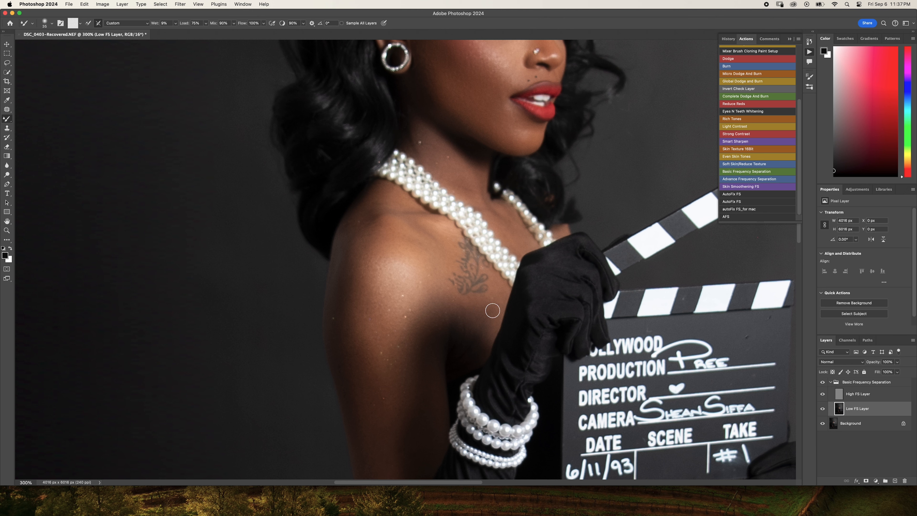
- Blend the skin tones of the chest and shoulder on the Low FS Layer with the Mixer Brush
key("bracketleft")
key("bracketleft")
key("bracketright")
scroll(537, 333, "down", 10)
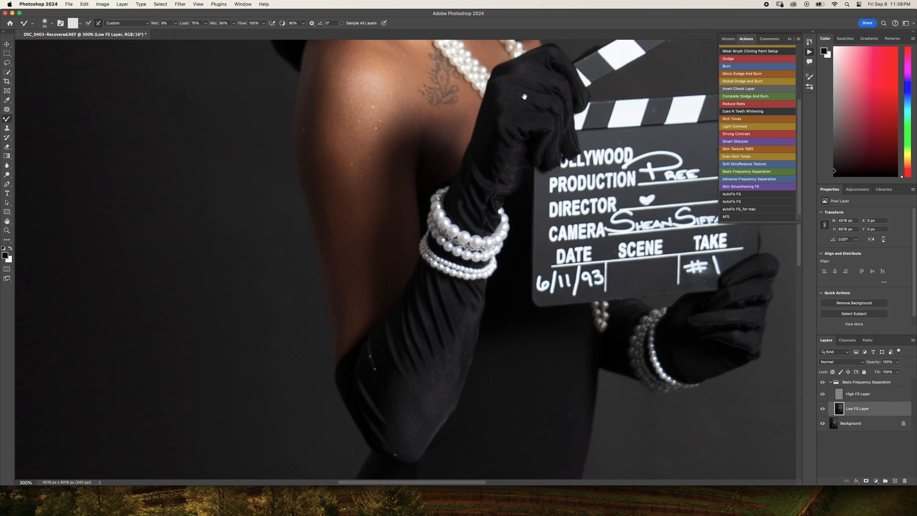
- Blend the skin tones of the raised foot and ankle with the Mixer Brush, adjusting the brush size to the area
scroll(517, 388, "down", 15)
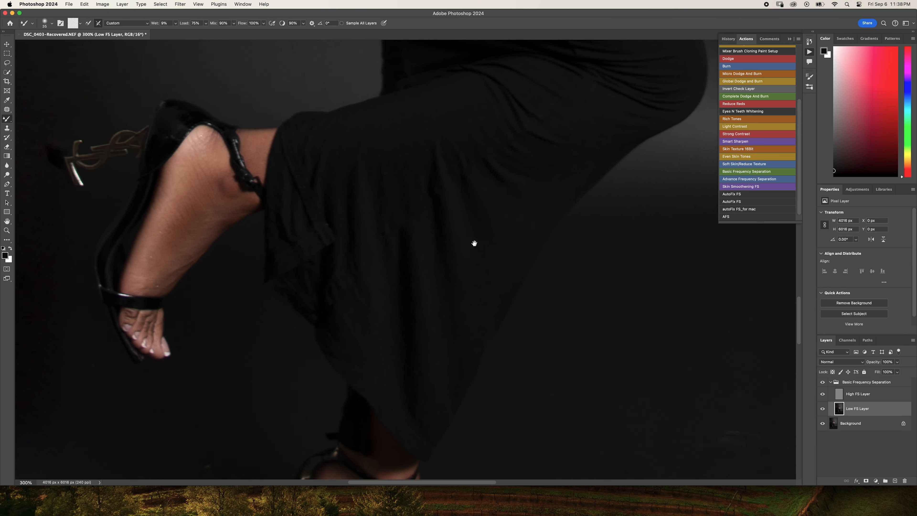
mouse_move(587, 306)
left_mouse_down()
mouse_move(618, 262)
mouse_move(657, 346)
left_mouse_up()
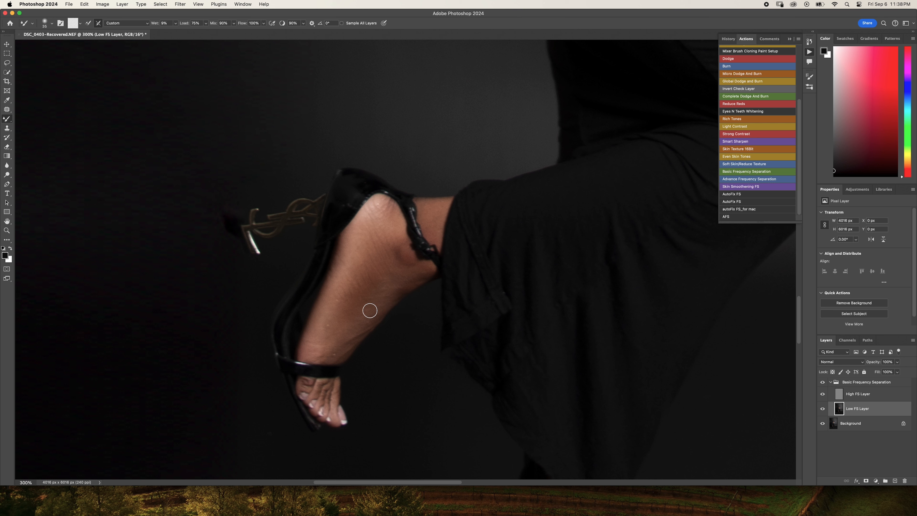
key("bracketright")
key("bracketright")
key("bracketleft")
key("bracketleft")
key("bracketleft")
key("bracketleft")
key("bracketright")
- Smooth the skin tones of the standing foot and ankle with the Mixer Brush
scroll(362, 332, "down", 10)
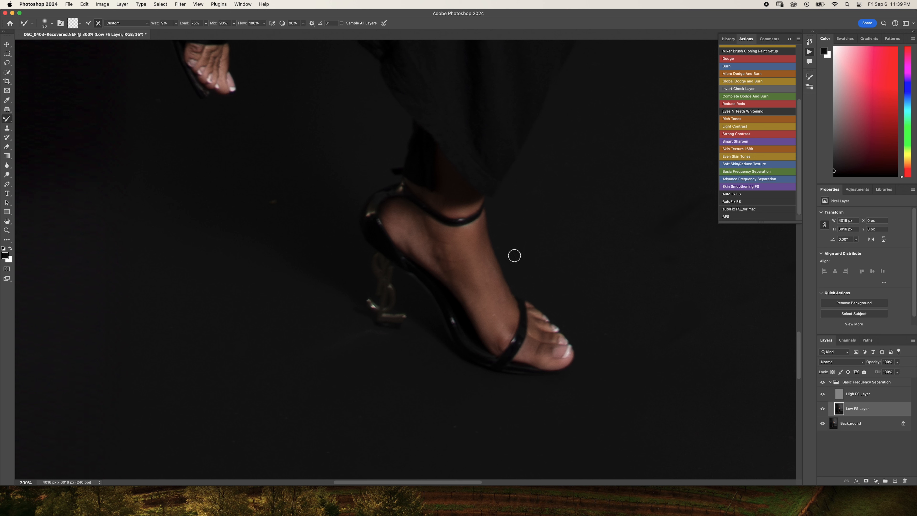
key("bracketright")
key("bracketleft")
key("bracketright")
- Blend the tonal transitions across the forehead and face on the Low FS Layer with the Mixer Brush
mouse_move(406, 157)
left_mouse_down()
mouse_move(478, 341)
mouse_move(476, 383)
left_mouse_up()
left_click_drag(472, 84, 469, 448)
left_click_drag(522, 50, 512, 253)
left_click_drag(528, 141, 476, 441)
mouse_move(558, 47)
left_mouse_down()
mouse_move(536, 166)
mouse_move(529, 322)
mouse_move(544, 320)
left_mouse_up()
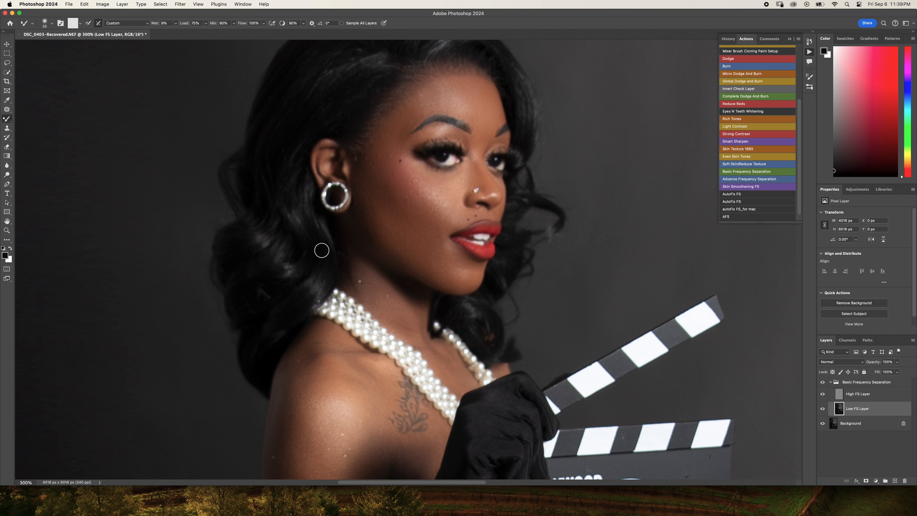
key("bracketright")
mouse_move(412, 107)
left_mouse_down()
mouse_move(399, 120)
mouse_move(416, 107)
left_mouse_up()
key("super+equal")
key("super+equal")
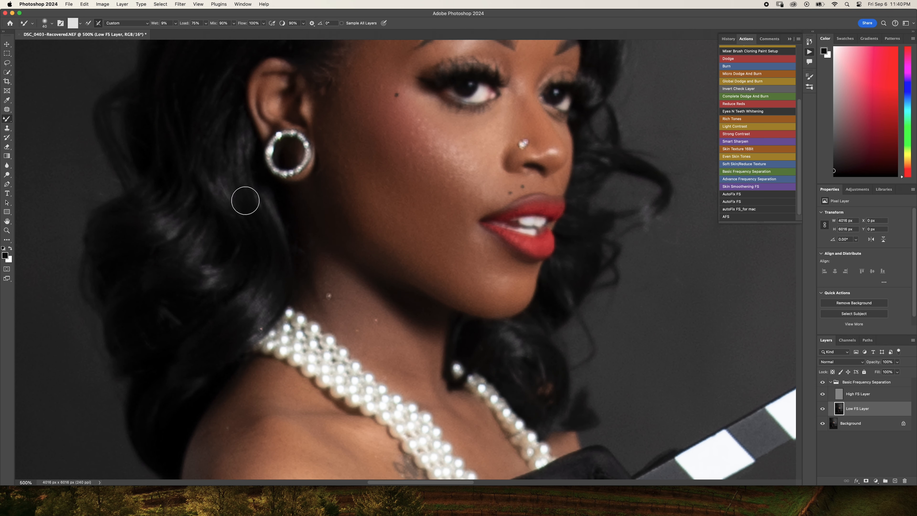
left_click_drag(418, 136, 432, 324)
mouse_move(428, 162)
left_mouse_down()
mouse_move(425, 240)
mouse_move(411, 205)
mouse_move(406, 213)
left_mouse_up()
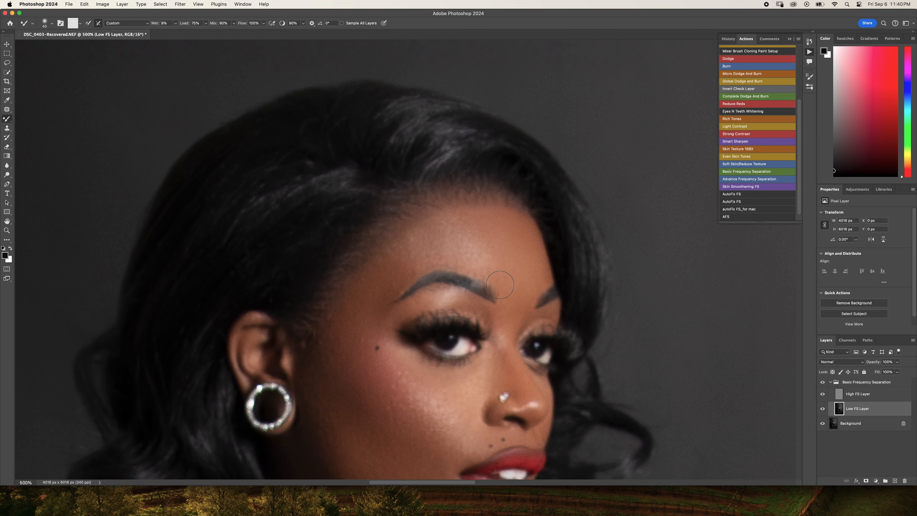
key("bracketleft")
scroll(520, 209, "down", 10)
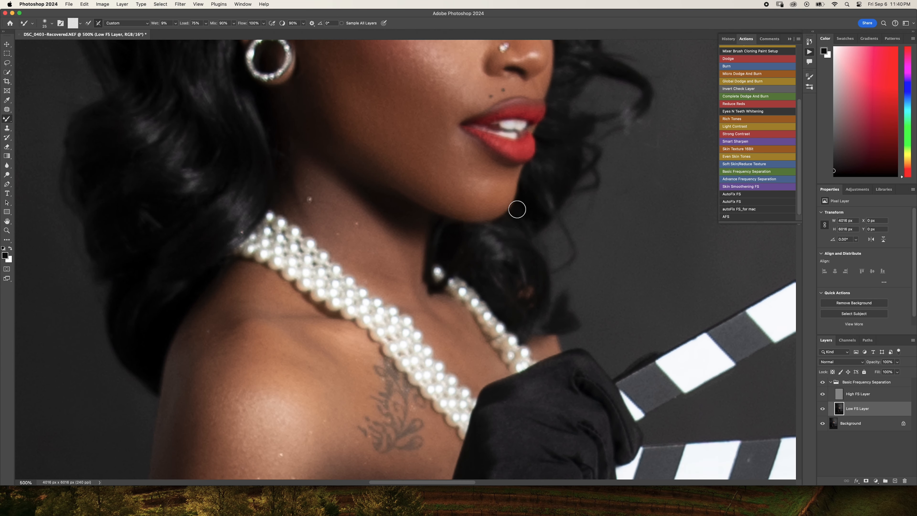
- Check the whole portrait, then even out the shoulder and upper arm with a larger Mixer Brush
key("super+minus")
key("super+minus")
key("super+minus")
key("super+minus")
key("super+minus")
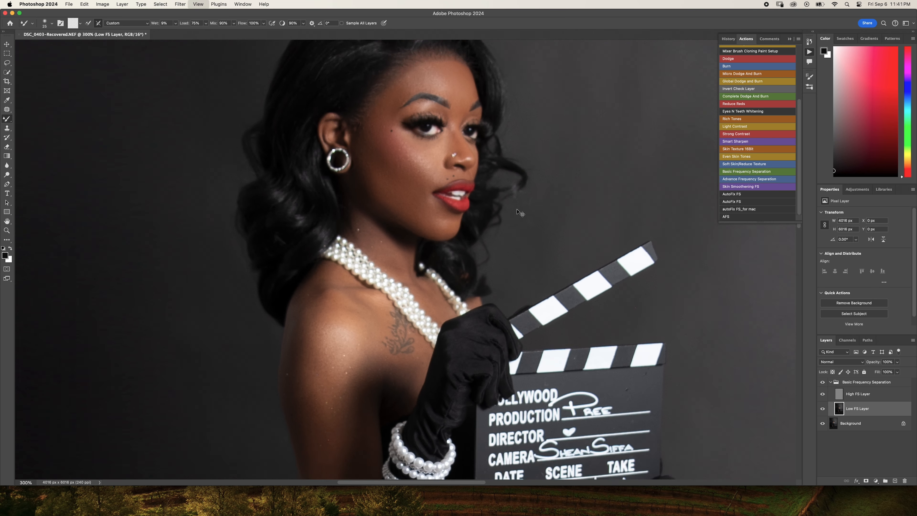
key("super+minus")
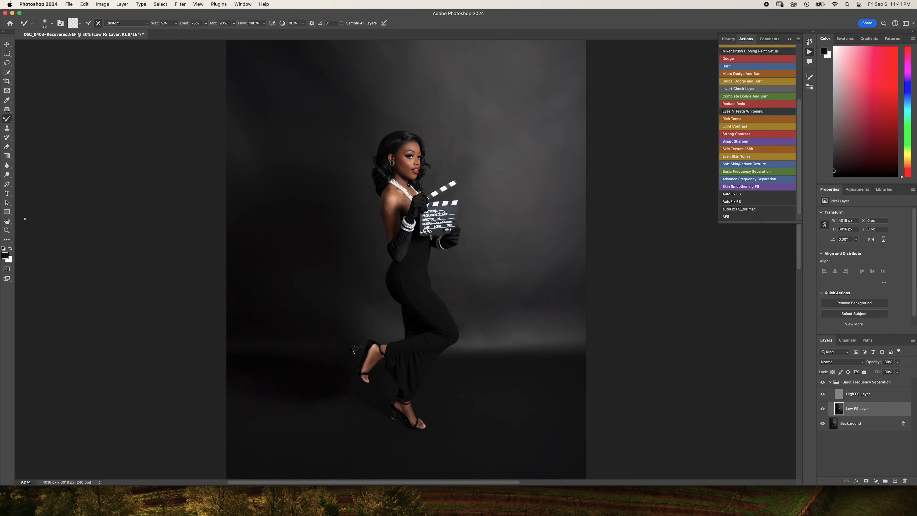
key("super+equal")
key("super+equal")
key("super+equal")
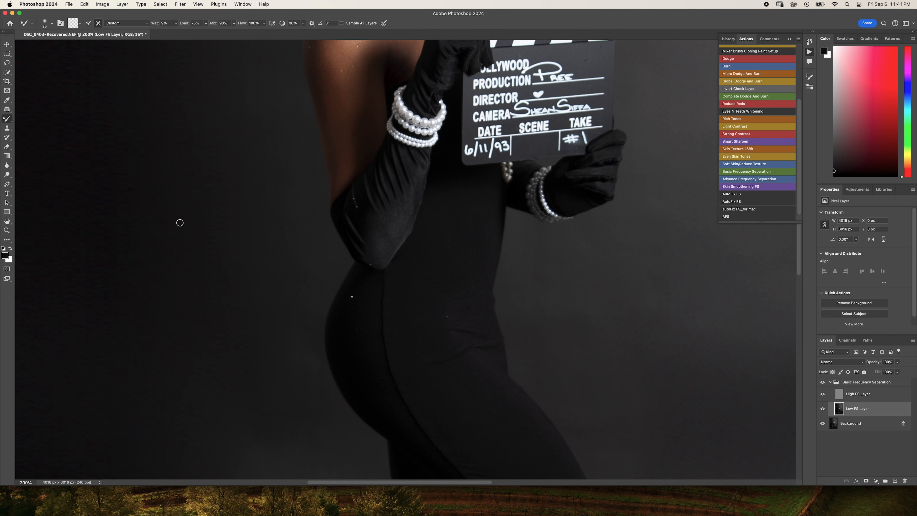
left_click_drag(297, 178, 328, 297)
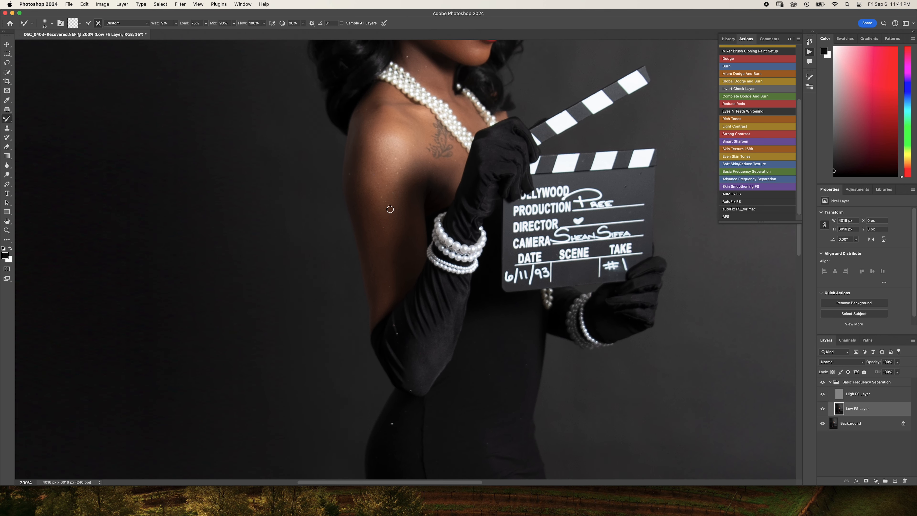
key("bracketright")
key("bracketright")
key("bracketright")
- Refine the tonal blending on the cheek and jaw with a smaller Mixer Brush
scroll(385, 117, "up", 10)
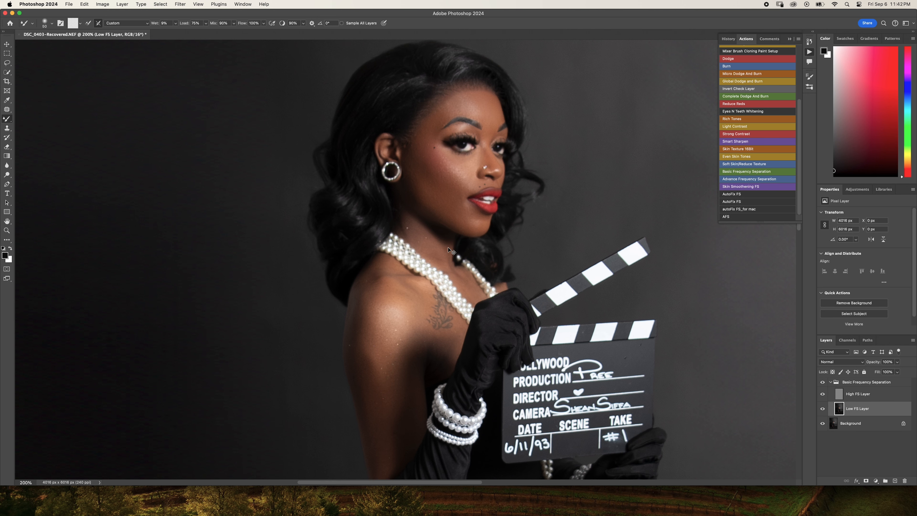
key("super+equal")
key("super+equal")
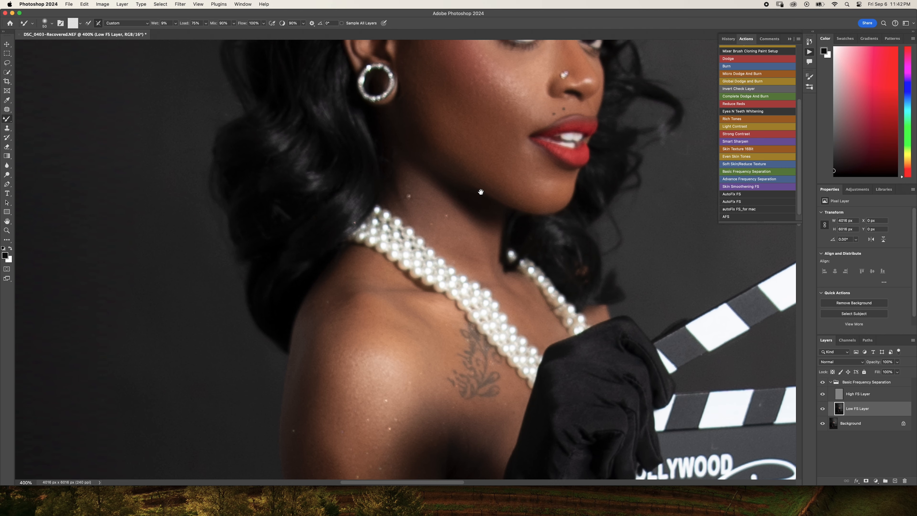
left_click_drag(477, 189, 477, 295)
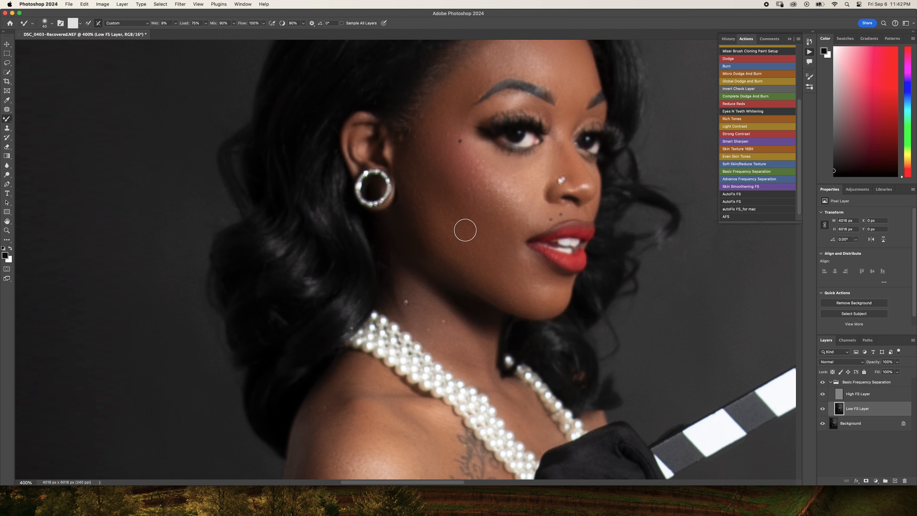
key("bracketleft")
key("bracketleft")
- Collapse the Basic Frequency Separation group and compare the full portrait with the group shown and hidden
key("super+1")
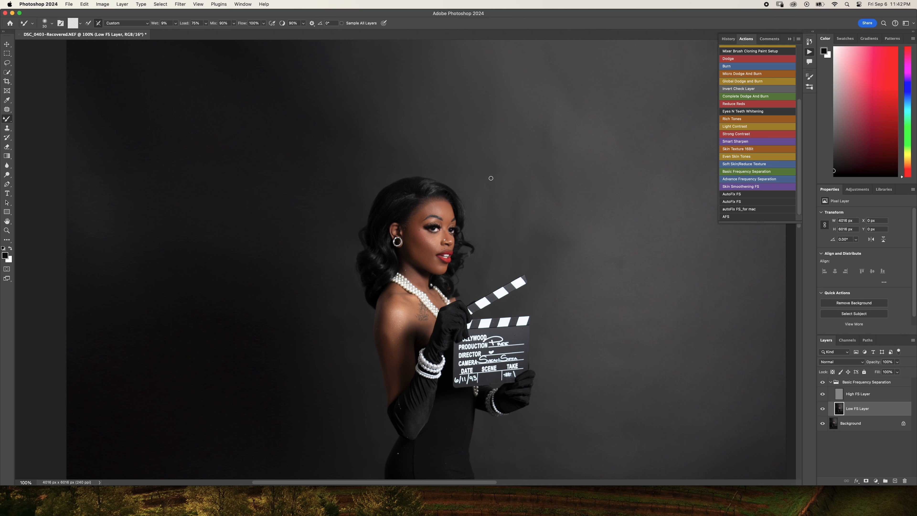
scroll(491, 178, "down", 5)
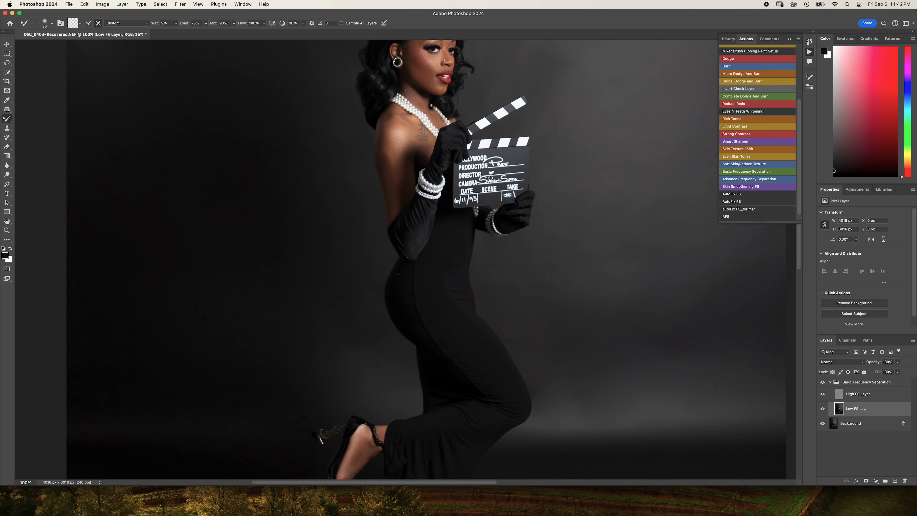
key("super+minus")
key("super+minus")
key("super+minus")
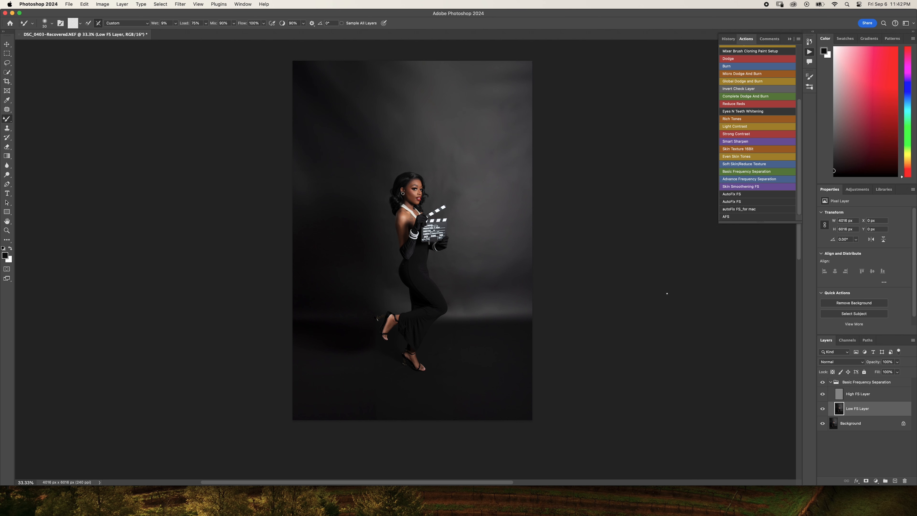
left_click(828, 384)
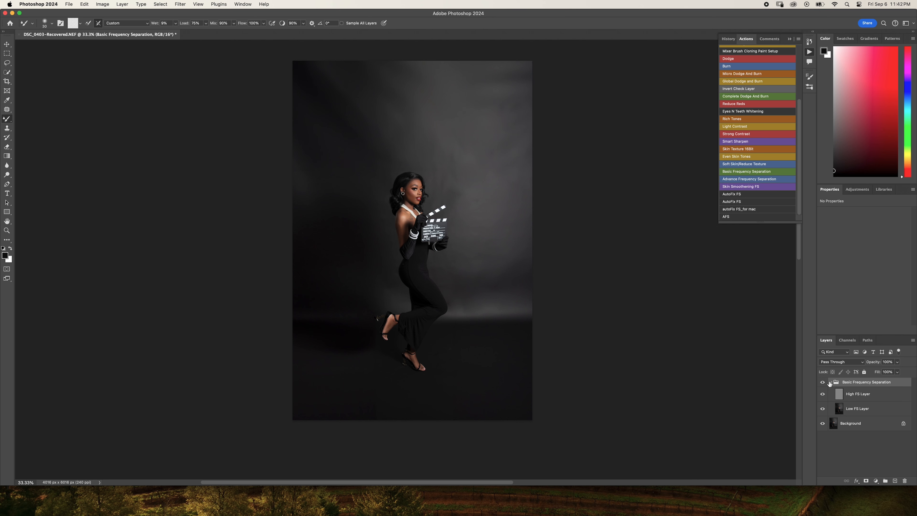
left_click(829, 382)
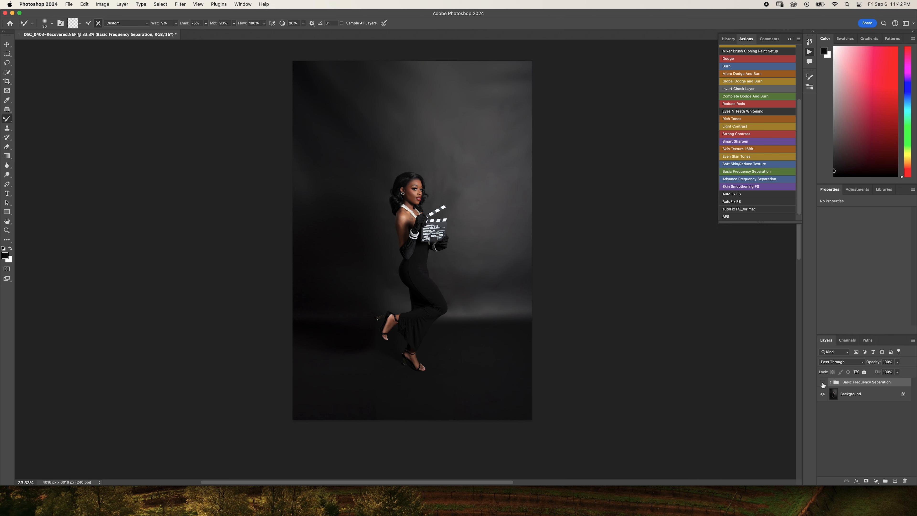
left_click(822, 383)
left_click(823, 383)
left_click(823, 383)
left_click(823, 383)
- Compare the face and shoulders up close with the Basic Frequency Separation group shown and hidden
key("super+plus")
key("super+plus")
key("super+plus")
key("super+plus")
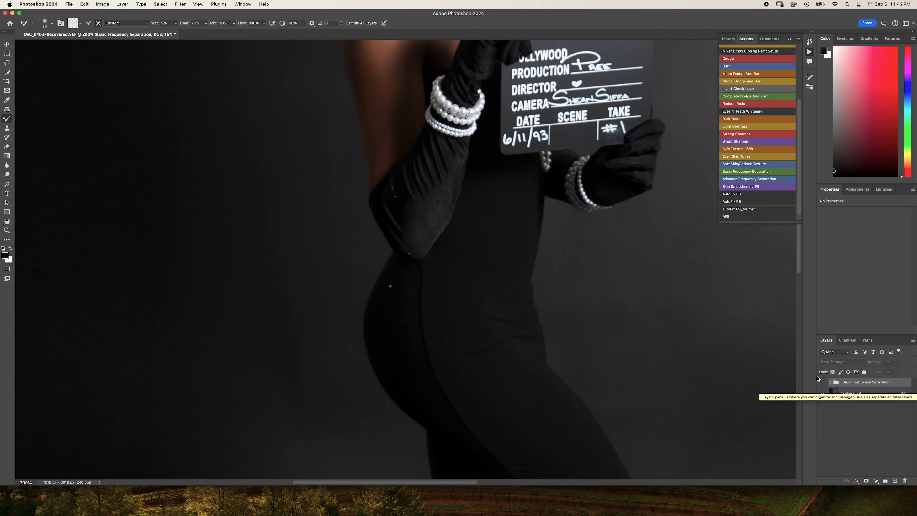
scroll(682, 356, "up", 10)
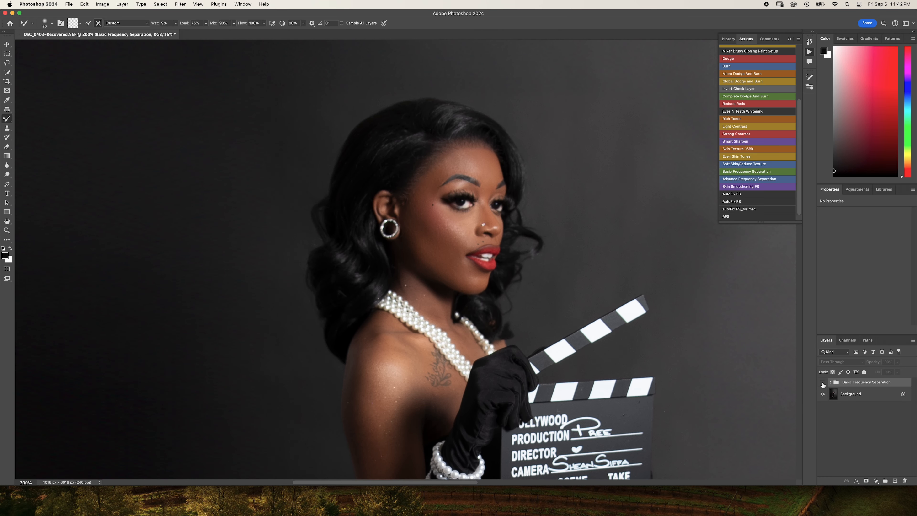
left_click(823, 382)
left_click(823, 382)
left_click(822, 382)
left_click(822, 383)
left_click(823, 383)
left_click(823, 383)
- Recheck the whole image before and after the frequency separation retouch, leaving the group visible
key("super+minus")
key("super+minus")
key("super+minus")
key("super+minus")
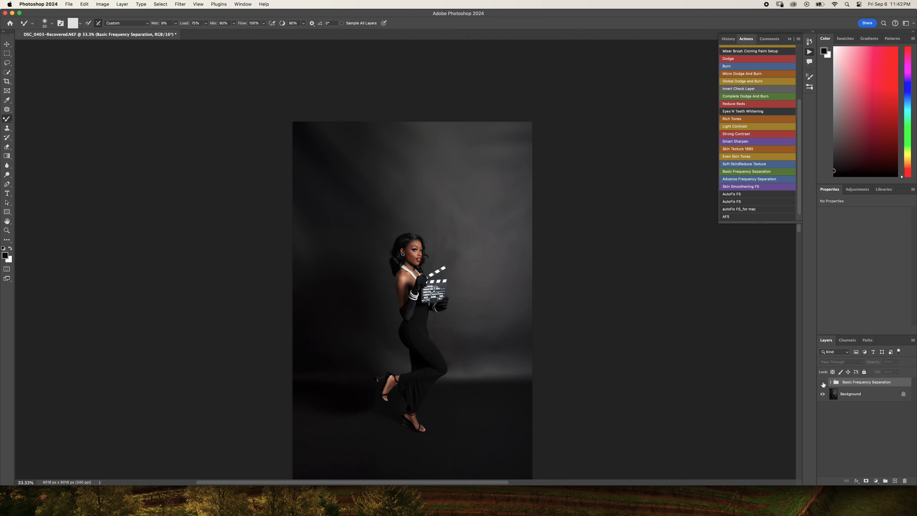
left_click(823, 383)
left_click(823, 382)
left_click(823, 383)
left_click(822, 383)
left_click(823, 383)
scroll(548, 285, "down", 5)
scroll(550, 285, "up", 2)
scroll(550, 285, "up", 2)
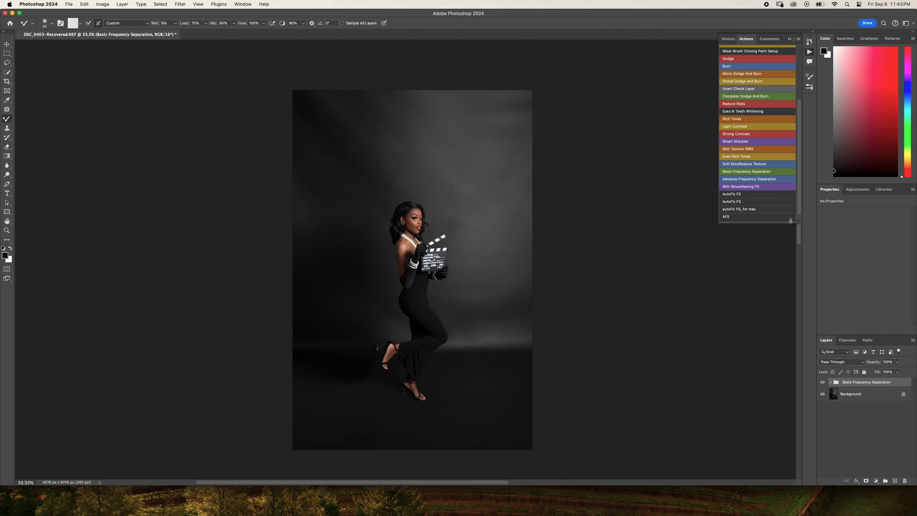
- Run the Even Skin Tones action with its peach-to-red gradient map and preview the effect by inverting the layer mask and back
left_click(733, 156)
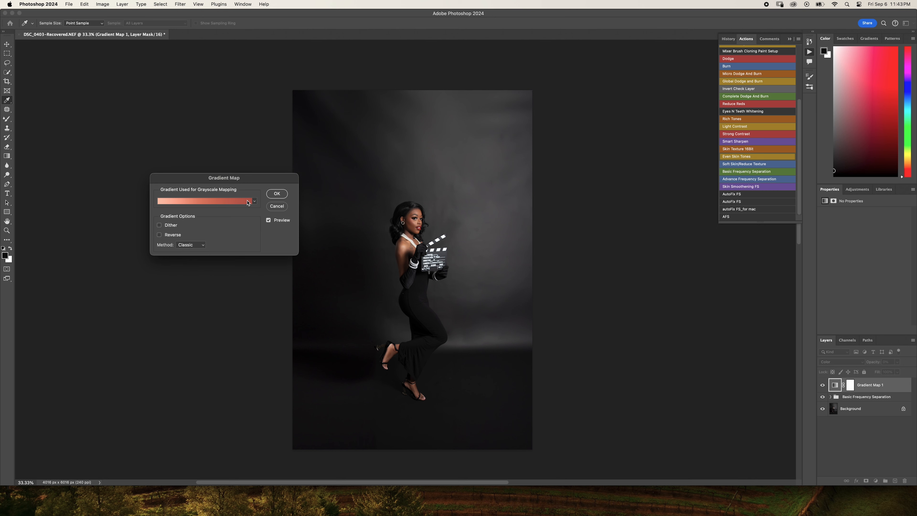
left_click(277, 194)
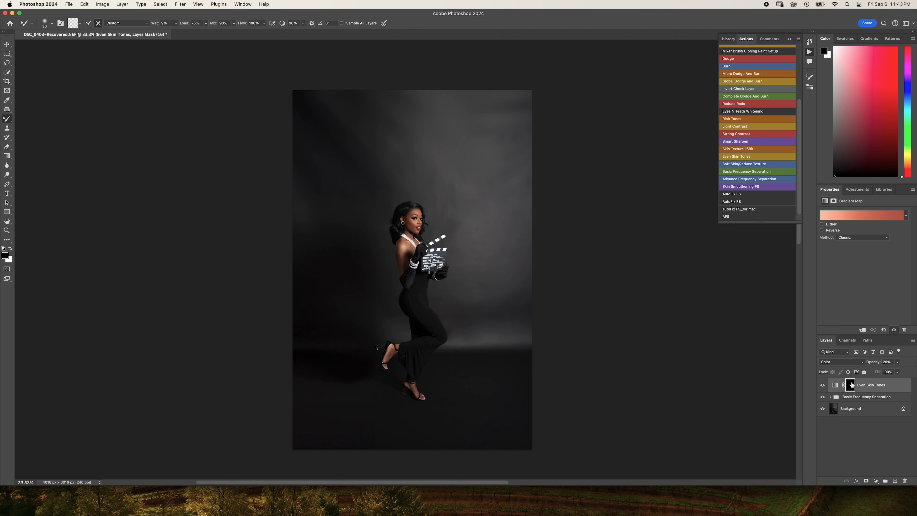
key("super+i")
key("super+i")
- Paint white on the Even Skin Tones mask over the forehead, face and jaw with the regular Brush tool
key("x")
key("shift+b")
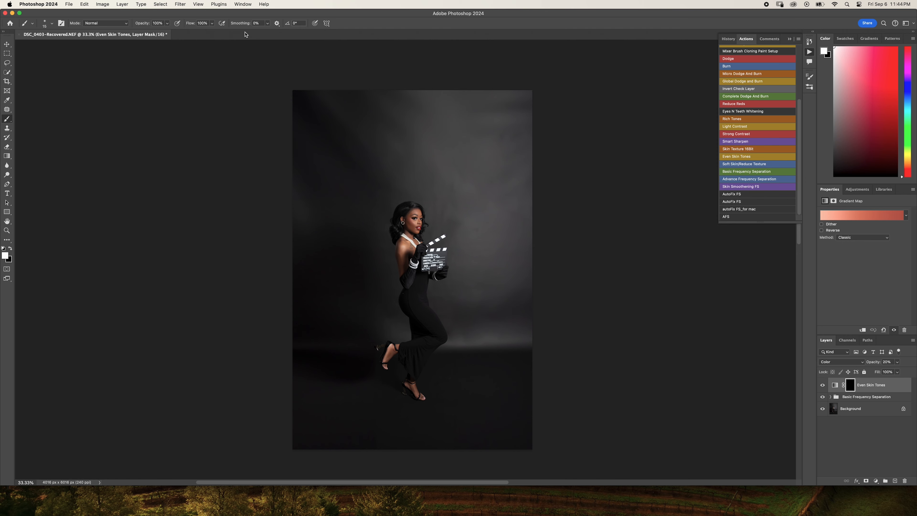
scroll(376, 112, "up", 6)
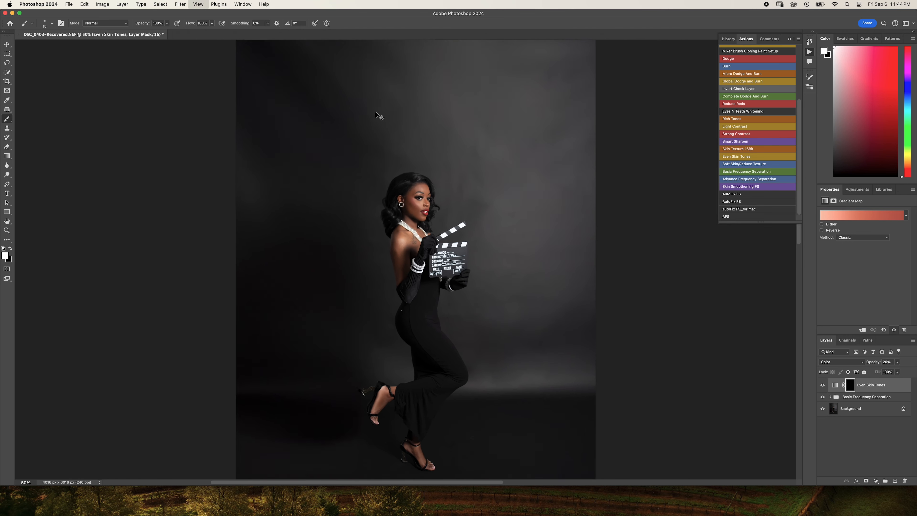
scroll(376, 113, "up", 10)
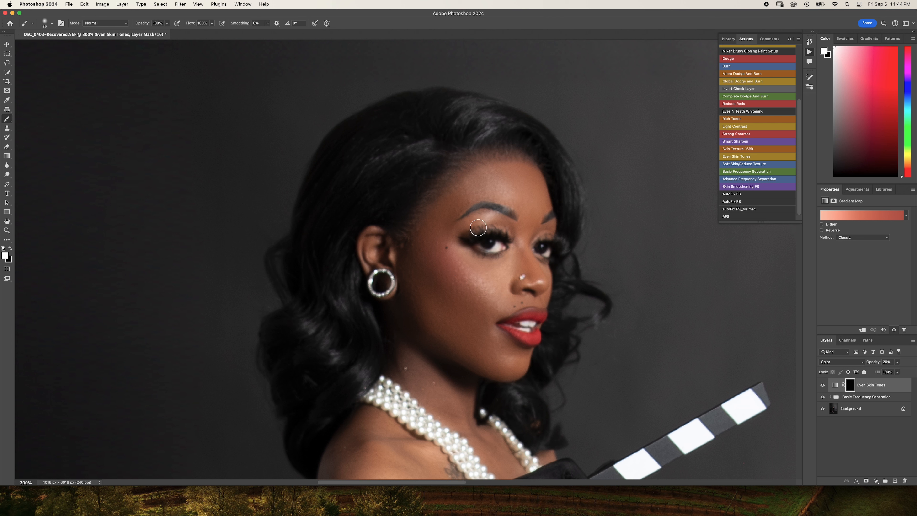
key("bracketright")
key("bracketright")
mouse_move(452, 211)
left_mouse_down()
mouse_move(464, 225)
mouse_move(454, 212)
mouse_move(477, 190)
left_mouse_up()
key("bracketright")
key("bracketright")
key("bracketright")
mouse_move(520, 271)
left_mouse_down()
mouse_move(520, 198)
mouse_move(480, 188)
mouse_move(498, 177)
mouse_move(519, 203)
mouse_move(508, 302)
left_mouse_up()
mouse_move(491, 364)
left_mouse_down()
mouse_move(417, 324)
mouse_move(387, 271)
mouse_move(404, 328)
left_mouse_up()
- Paint the Even Skin Tones effect onto the neck and upper chest with a smaller white brush
left_click_drag(443, 358, 439, 210)
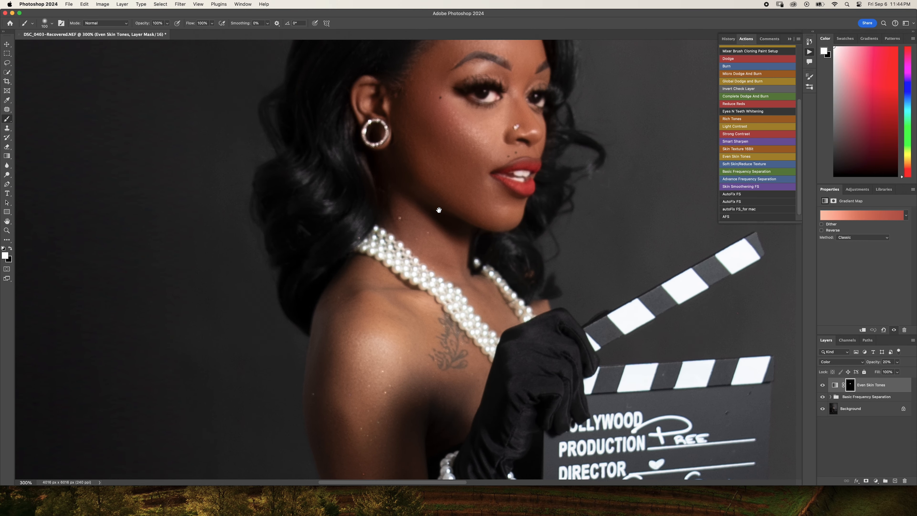
key("bracketleft")
key("bracketleft")
key("bracketleft")
key("bracketleft")
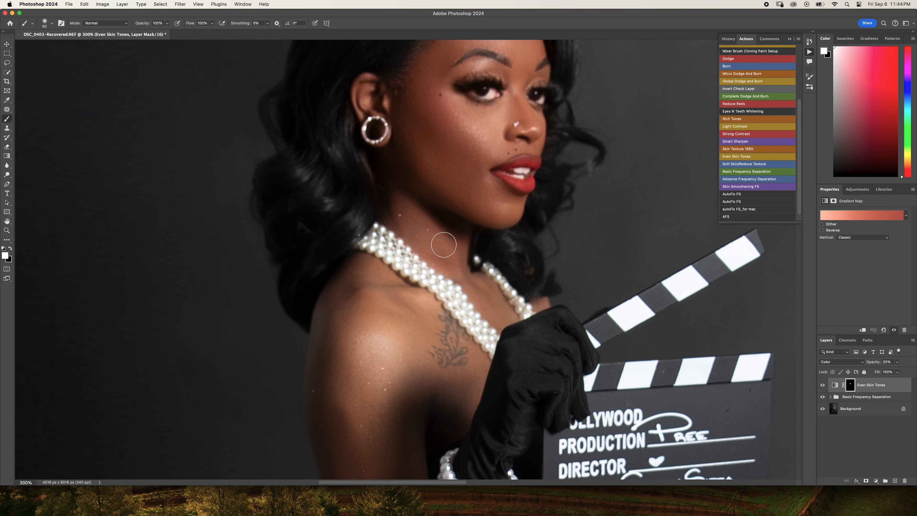
mouse_move(443, 244)
left_mouse_down()
mouse_move(507, 320)
mouse_move(480, 282)
mouse_move(484, 307)
left_mouse_up()
- Paint black on the Even Skin Tones mask to remove the tint from the pearl strand near the glove
key("bracketleft")
key("bracketleft")
key("x")
mouse_move(511, 279)
left_mouse_down()
mouse_move(522, 286)
mouse_move(530, 257)
mouse_move(530, 277)
left_mouse_up()
- Paint white on the Even Skin Tones mask over the shoulder, upper arm and tattooed chest area with a larger brush
key("bracketright")
key("bracketright")
key("bracketright")
key("bracketright")
key("bracketright")
key("x")
mouse_move(404, 328)
left_mouse_down()
mouse_move(374, 290)
mouse_move(423, 331)
mouse_move(413, 313)
mouse_move(401, 307)
mouse_move(407, 321)
mouse_move(362, 287)
left_mouse_up()
left_click_drag(365, 329, 366, 325)
mouse_move(370, 406)
left_mouse_down()
mouse_move(399, 331)
mouse_move(436, 379)
left_mouse_up()
mouse_move(448, 340)
left_mouse_down()
mouse_move(398, 342)
mouse_move(360, 305)
left_mouse_up()
scroll(412, 299, "down", 5)
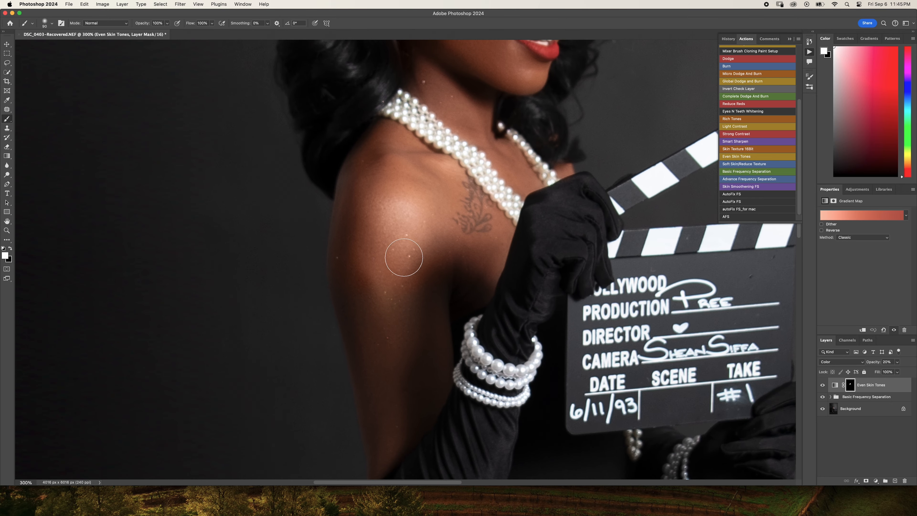
mouse_move(362, 319)
left_mouse_down()
mouse_move(381, 441)
mouse_move(431, 270)
mouse_move(400, 290)
mouse_move(389, 356)
mouse_move(378, 345)
mouse_move(378, 303)
mouse_move(390, 406)
mouse_move(419, 343)
mouse_move(432, 347)
mouse_move(441, 260)
mouse_move(465, 268)
mouse_move(487, 241)
left_mouse_up()
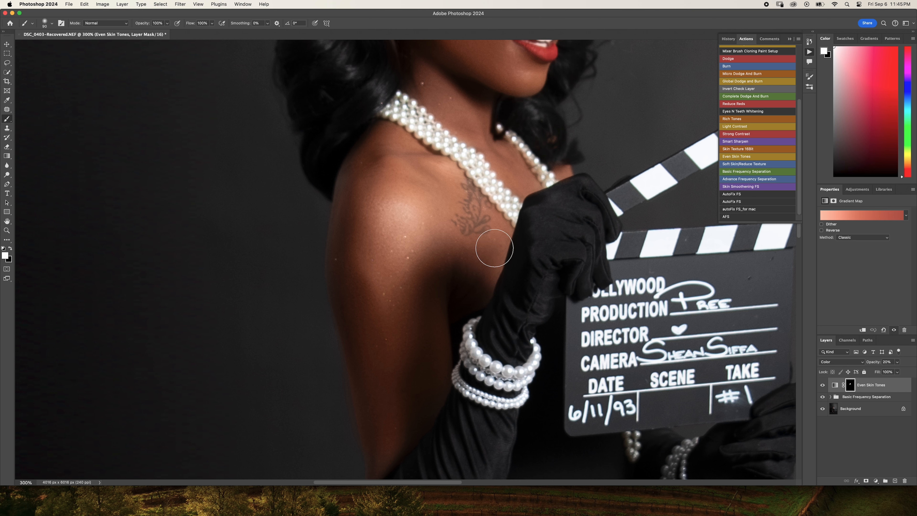
- Paint white on the Even Skin Tones mask down the arm to the glove's edge, adjusting the brush size to fit
scroll(401, 267, "down", 4)
key("bracketleft")
key("bracketleft")
key("bracketleft")
key("bracketleft")
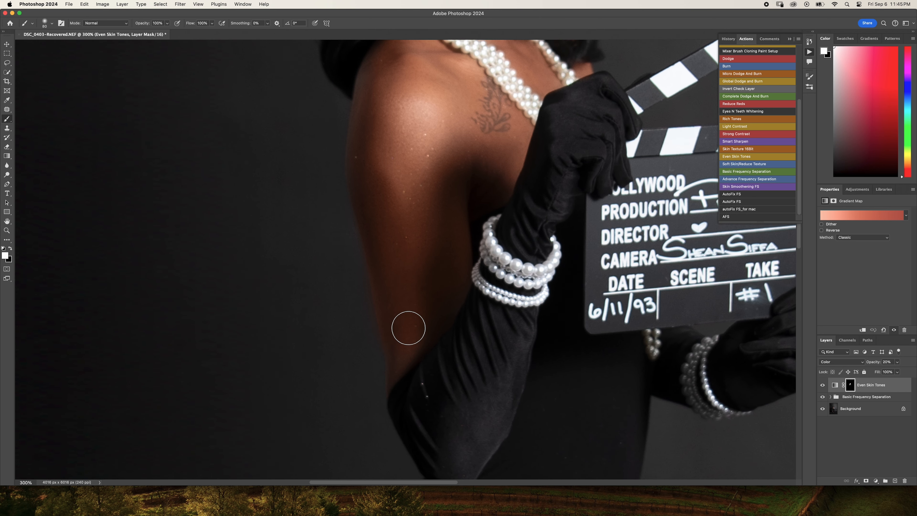
key("bracketleft")
key("bracketleft")
key("bracketleft")
key("bracketleft")
left_click_drag(422, 223, 431, 312)
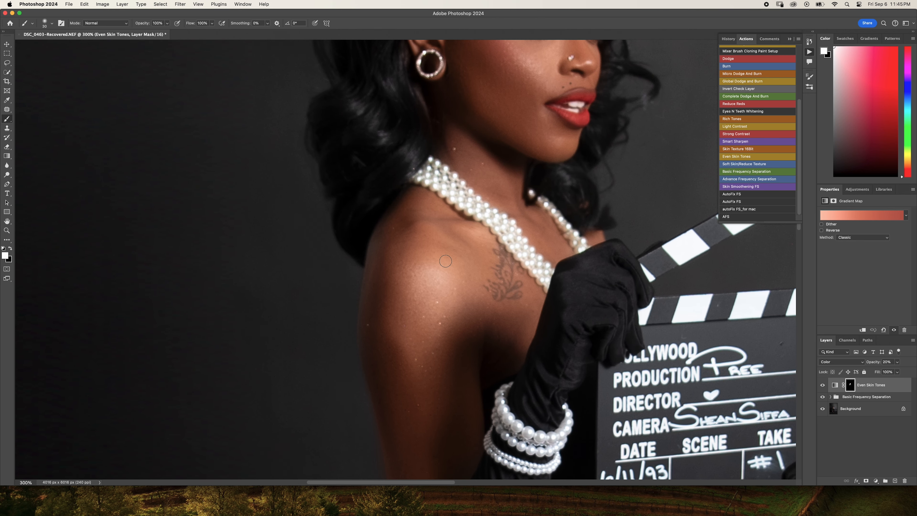
key("bracketright")
key("bracketright")
key("bracketright")
left_click_drag(449, 239, 392, 436)
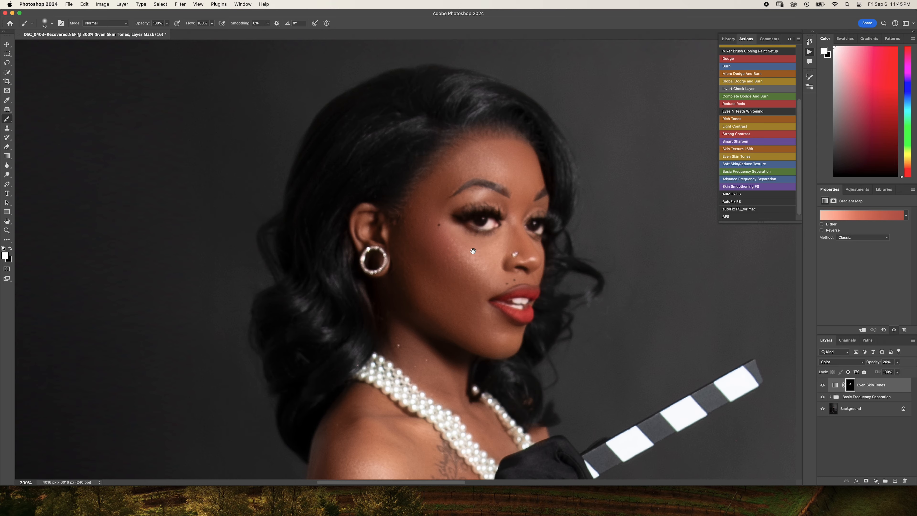
- Paint white on the Even Skin Tones mask over the skin of both feet and ankles, resizing the brush as needed
scroll(473, 250, "down", 10)
scroll(473, 251, "right", 5)
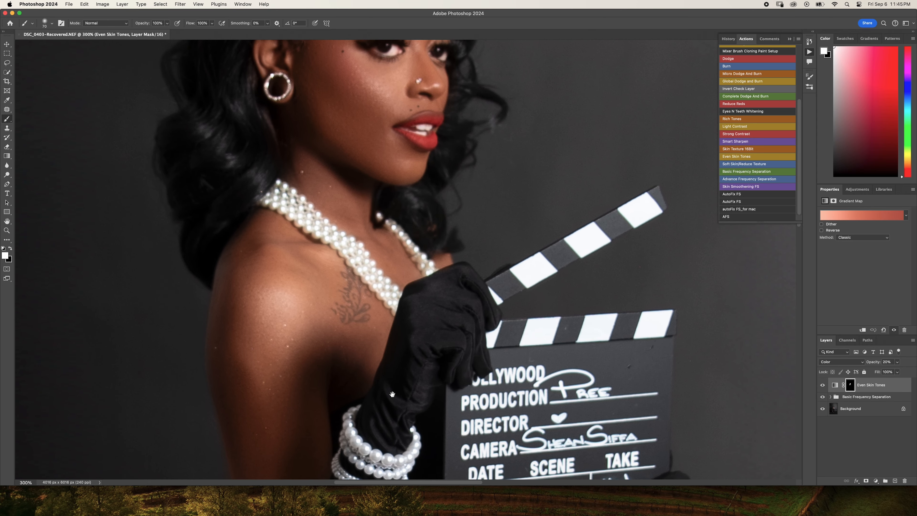
scroll(392, 394, "down", 20)
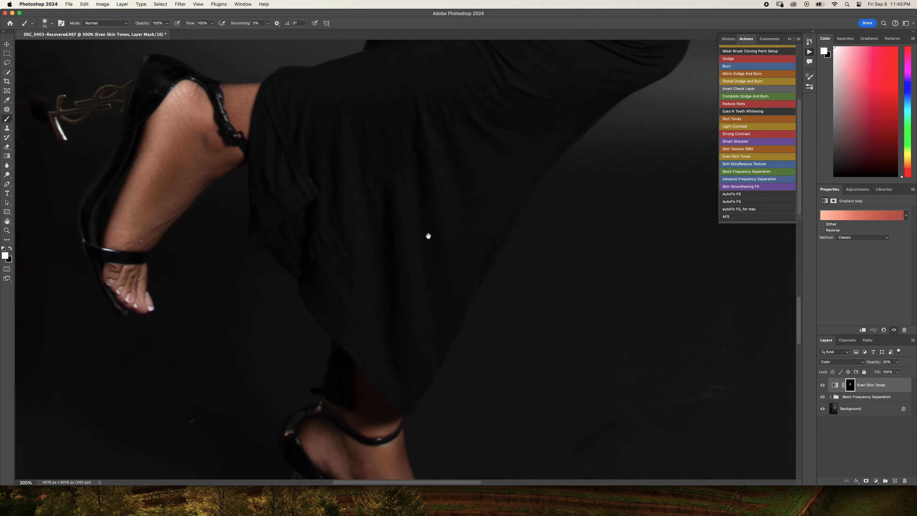
left_click_drag(429, 236, 502, 321)
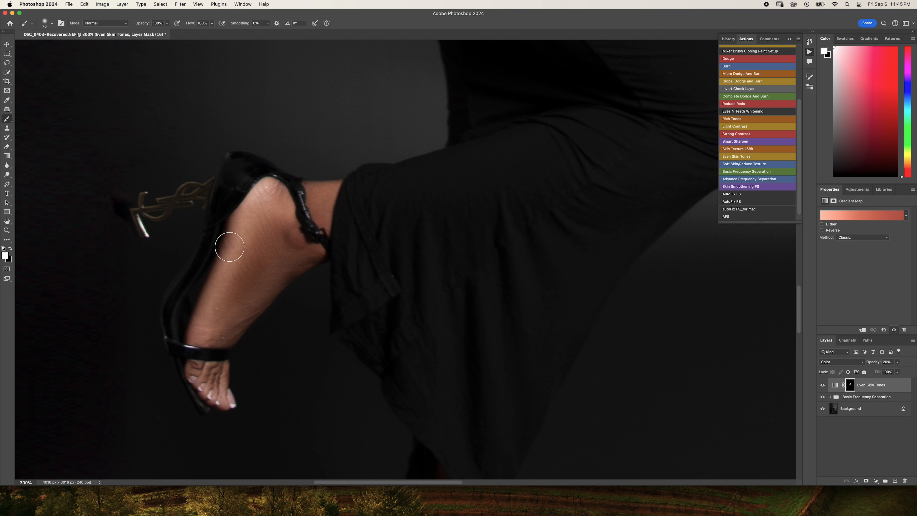
key("bracketright")
key("bracketright")
key("bracketleft")
key("bracketleft")
key("bracketleft")
key("bracketleft")
scroll(235, 359, "down", 10)
scroll(235, 359, "right", 4)
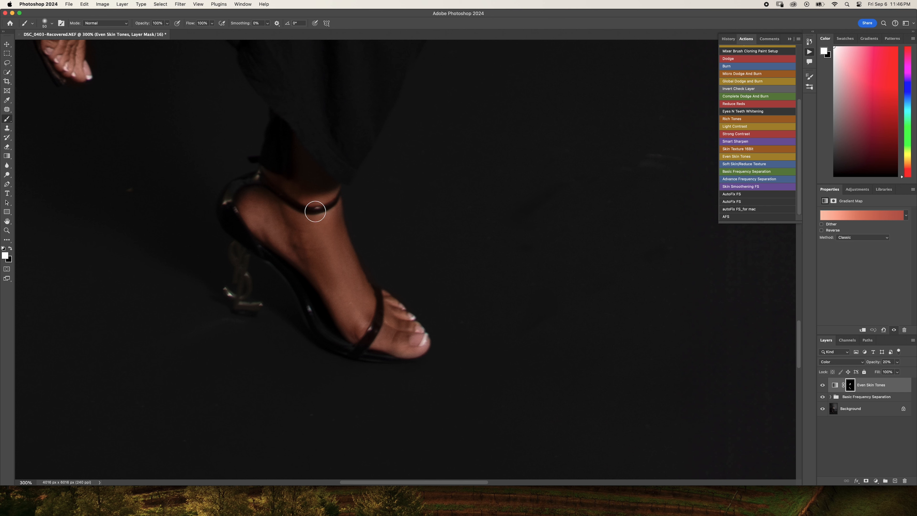
- Select the Low FS Layer in the Basic Frequency Separation group and switch to the Mixer Brush tool with a cleaned brush
key("super+0")
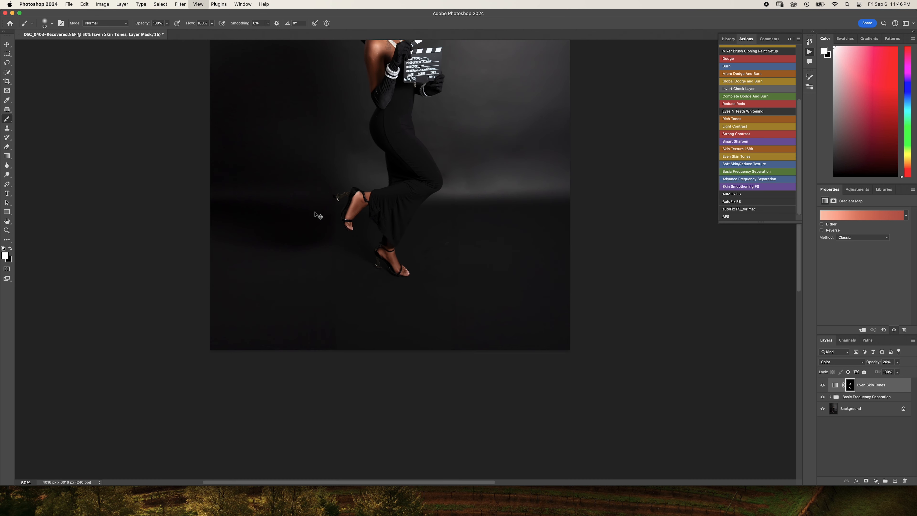
scroll(315, 212, "up", 5)
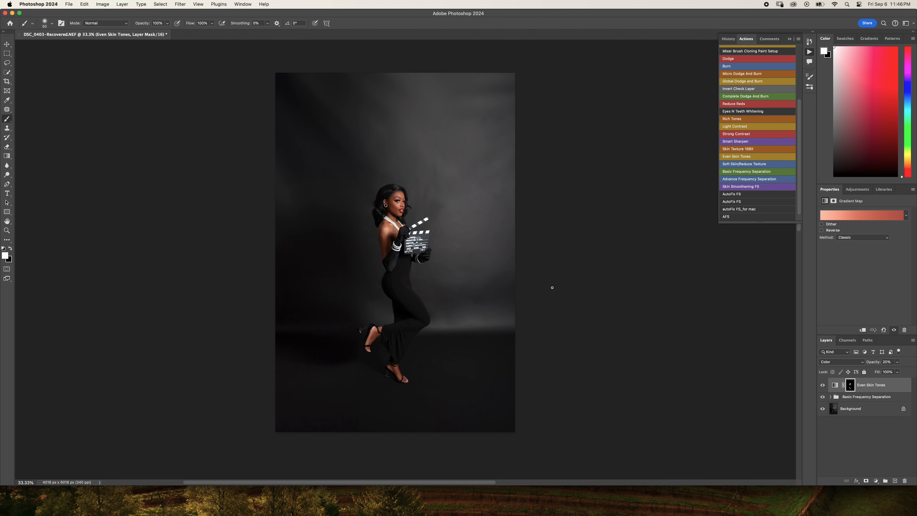
key("super+1")
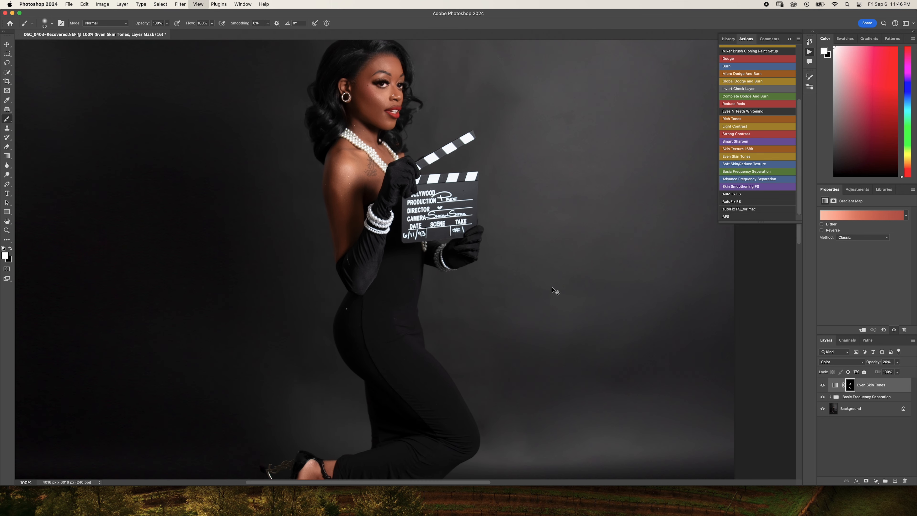
scroll(552, 286, "up", 3)
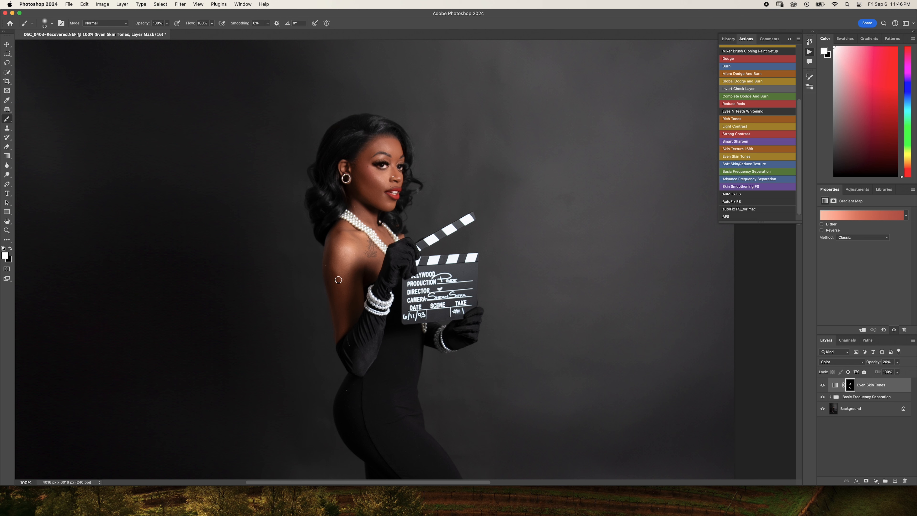
left_click(831, 397)
left_click(847, 424)
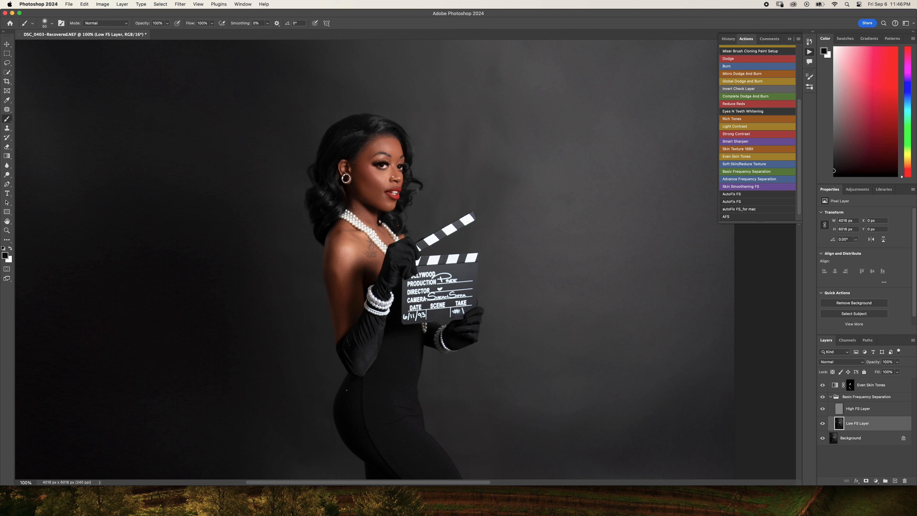
right_click(8, 122)
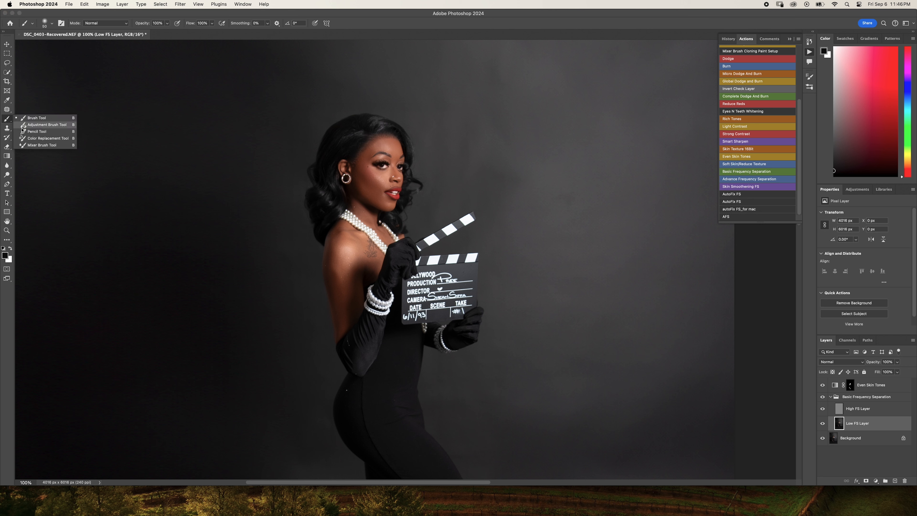
left_click(42, 145)
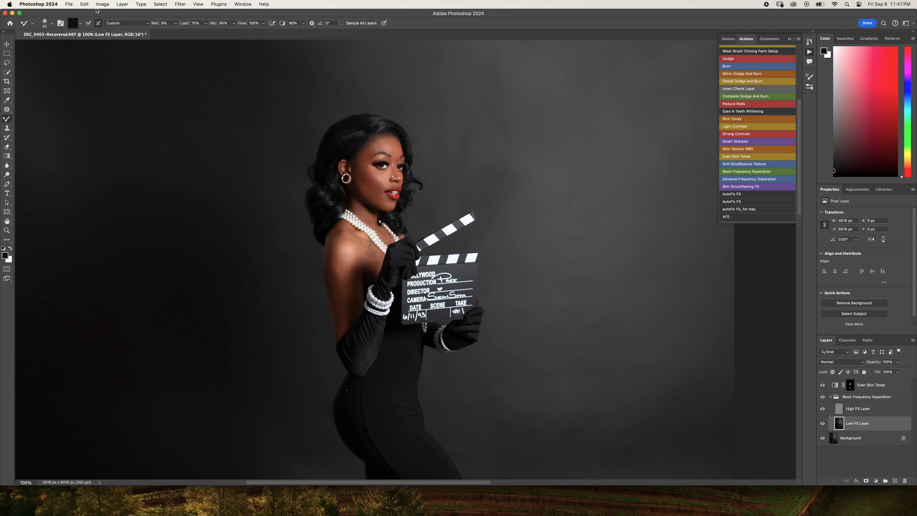
left_click(99, 25)
- Blend the uneven tones of the shoulder and arm on the Low FS Layer with a larger Mixer Brush
key("super+equal")
key("super+equal")
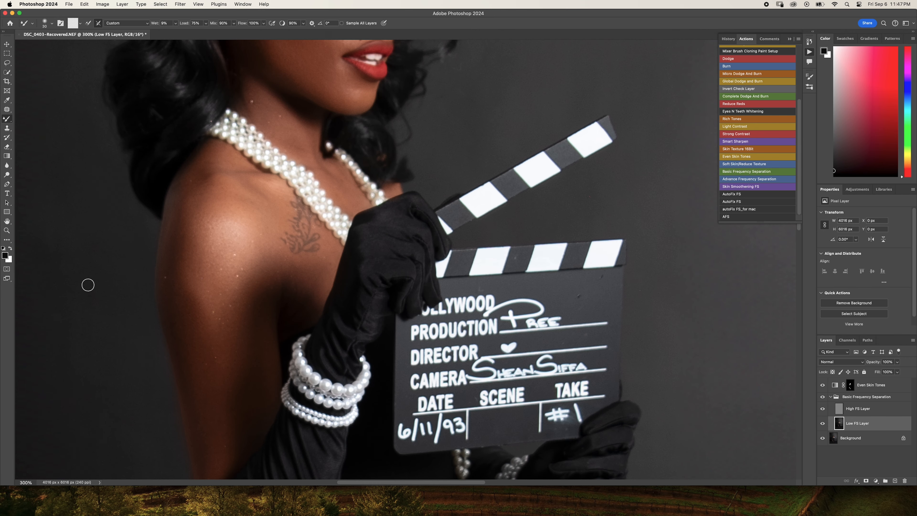
mouse_move(190, 298)
left_mouse_down()
mouse_move(284, 190)
mouse_move(268, 191)
left_mouse_up()
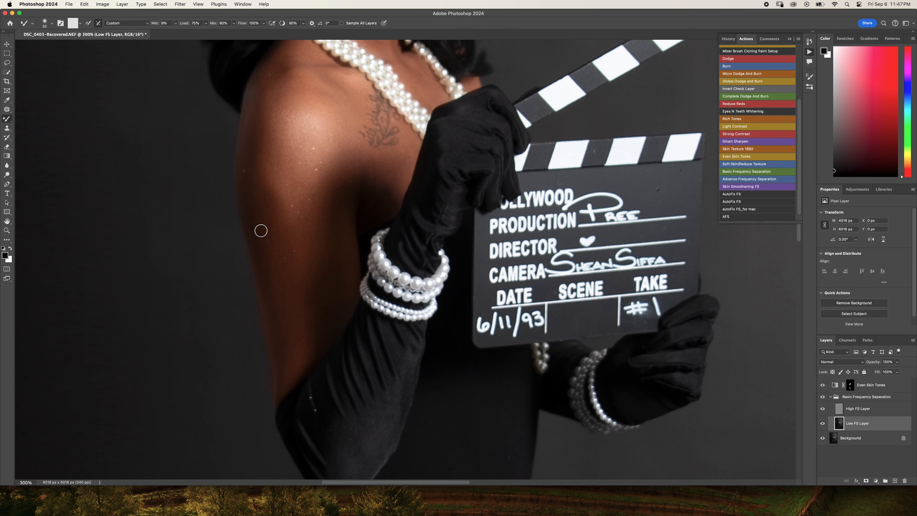
key("super+minus")
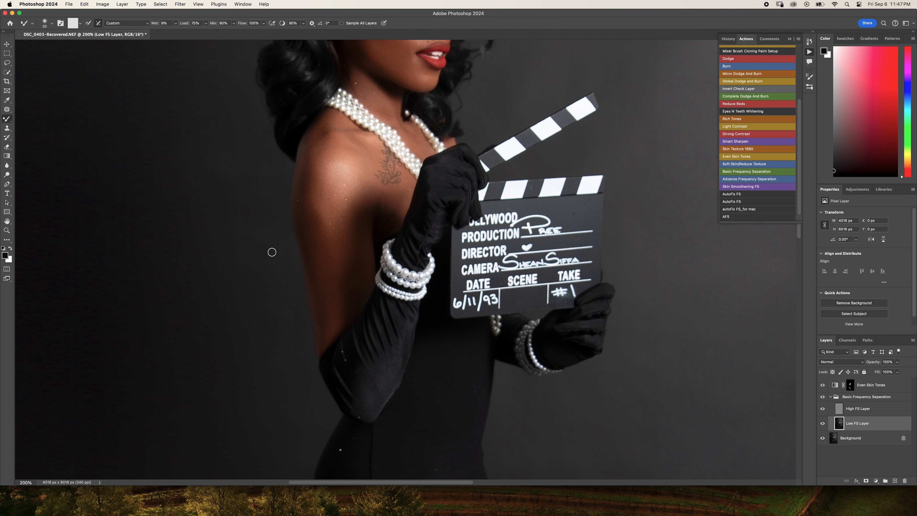
key("bracketright")
key("bracketright")
key("bracketright")
key("bracketright")
key("bracketright")
- Check the overall look of the retouched portrait with the full figure in view
key("super+0")
key("super+minus")
key("super+minus")
key("super+minus")
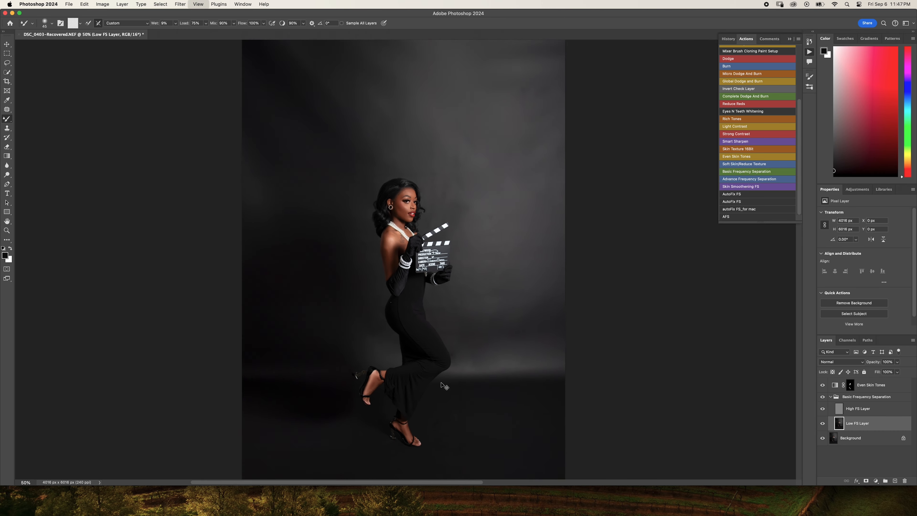
key("super+plus")
key("super+plus")
key("super+plus")
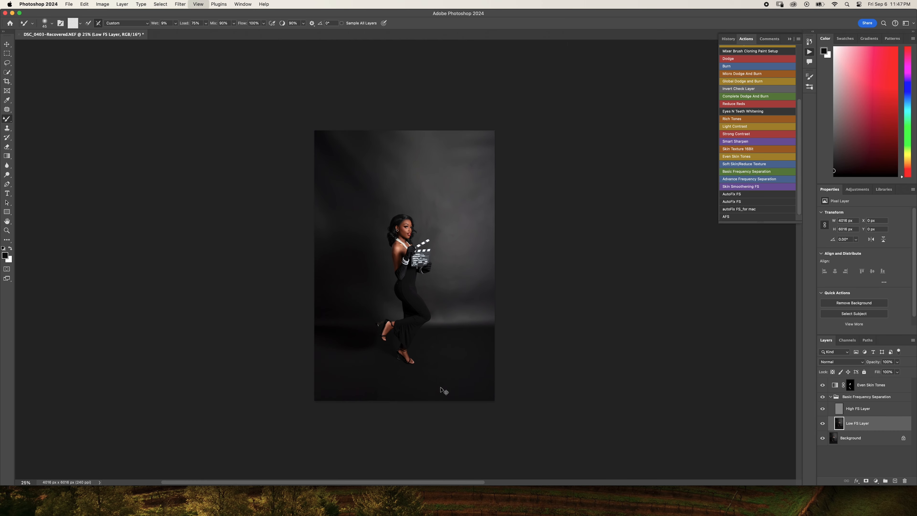
key("super+minus")
key("super+minus")
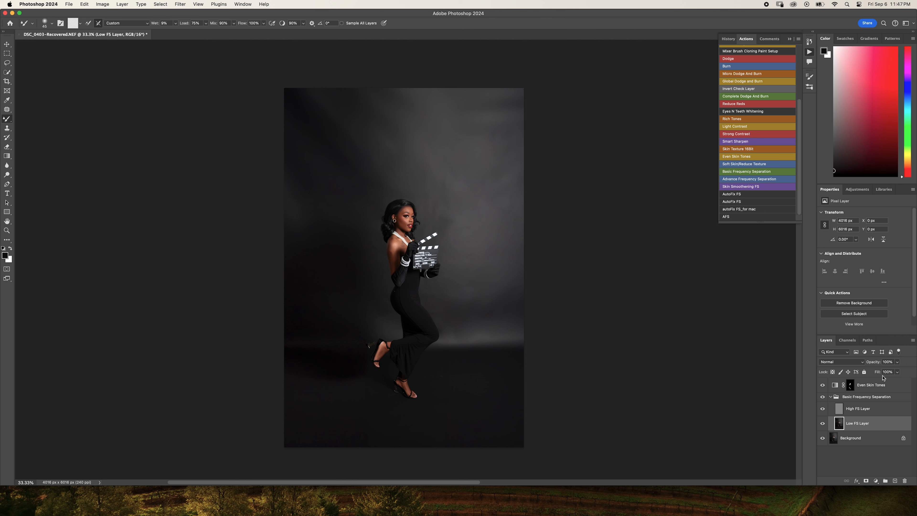
- Collapse the Basic Frequency Separation group and lower the Even Skin Tones layer's opacity to 13%
left_click(830, 397)
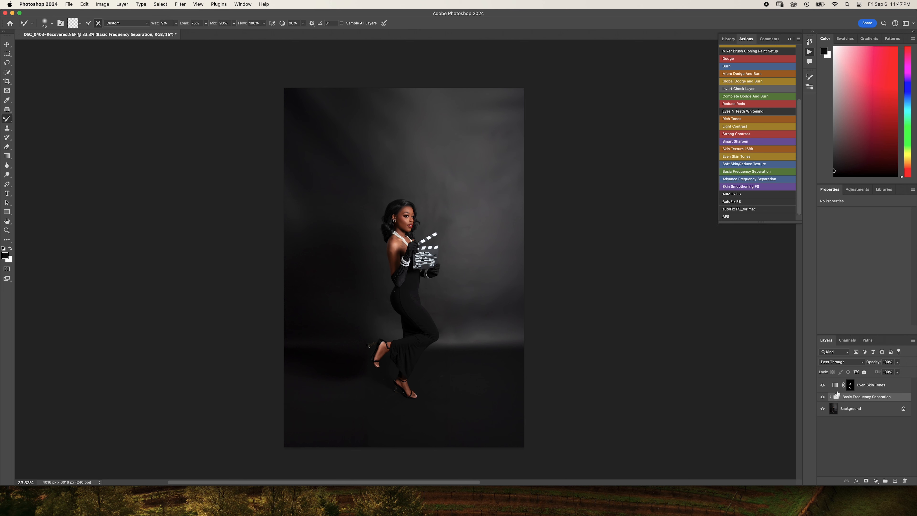
left_click(892, 385)
left_click(897, 362)
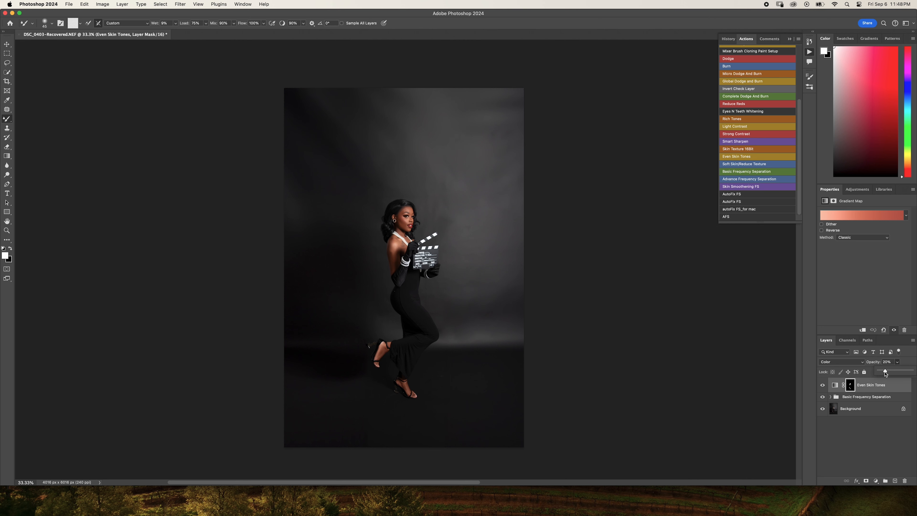
left_click_drag(884, 374, 916, 362)
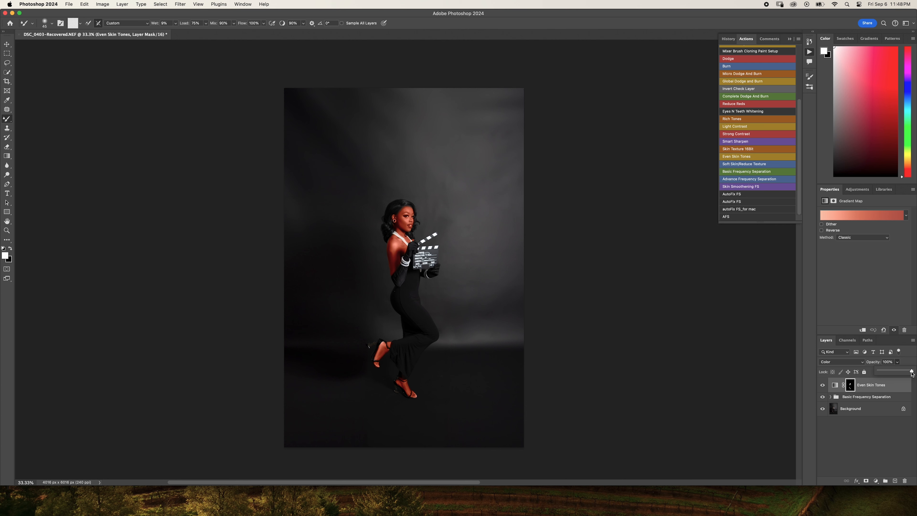
left_click_drag(911, 373, 885, 377)
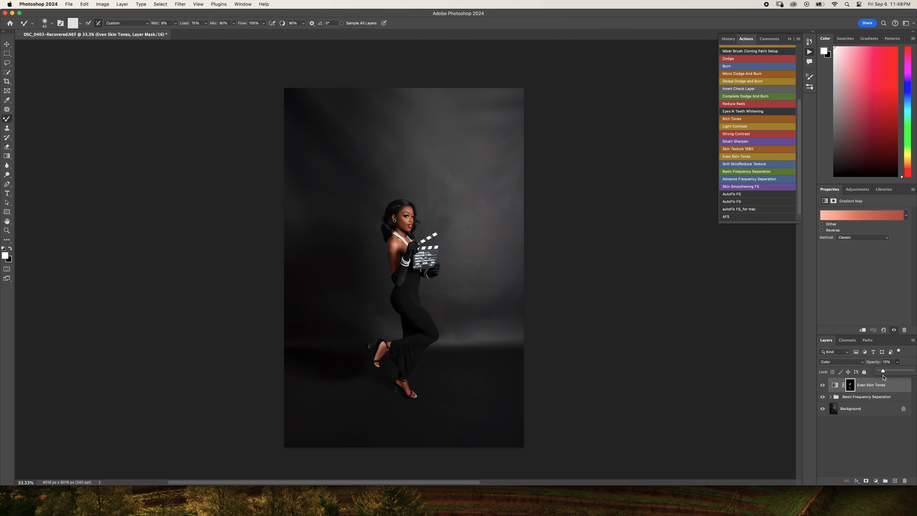
left_click(897, 362)
- Examine the skin tones of the face, shoulder and arm up close and in the full image
key("super+equal")
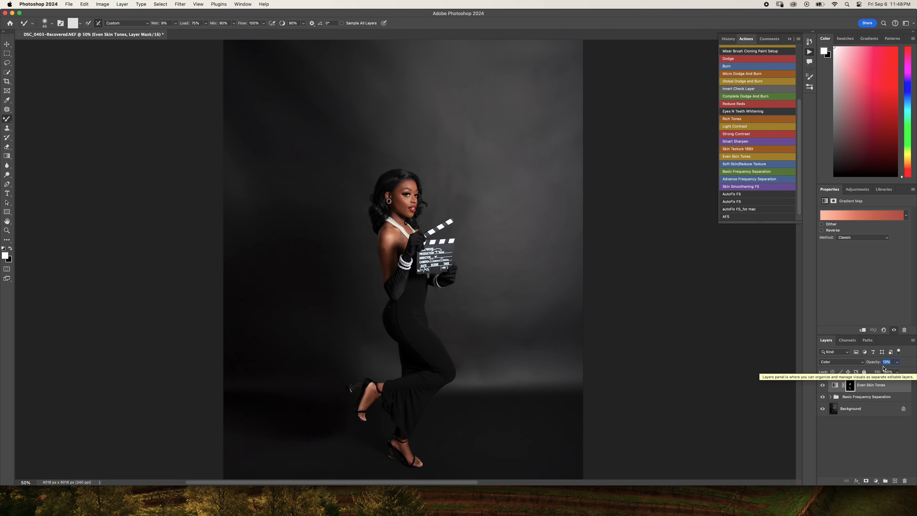
key("super+equal")
key("super+equal")
key("super+equal")
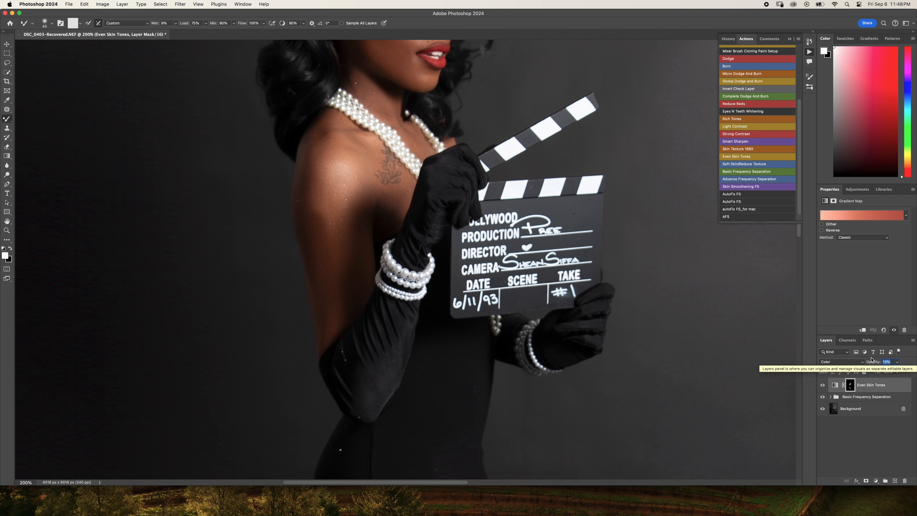
scroll(575, 304, "up", 5)
scroll(575, 305, "down", 2)
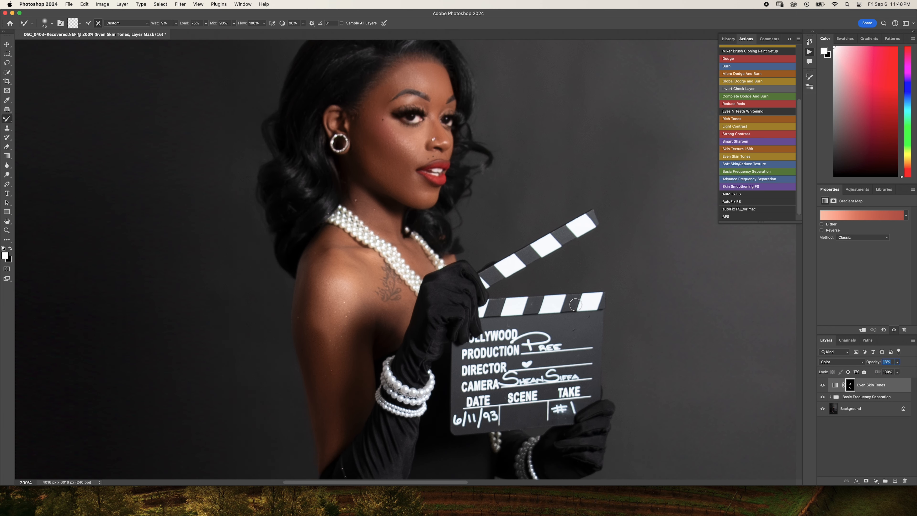
key("super+minus")
key("super+minus")
key("super+minus")
key("super+minus")
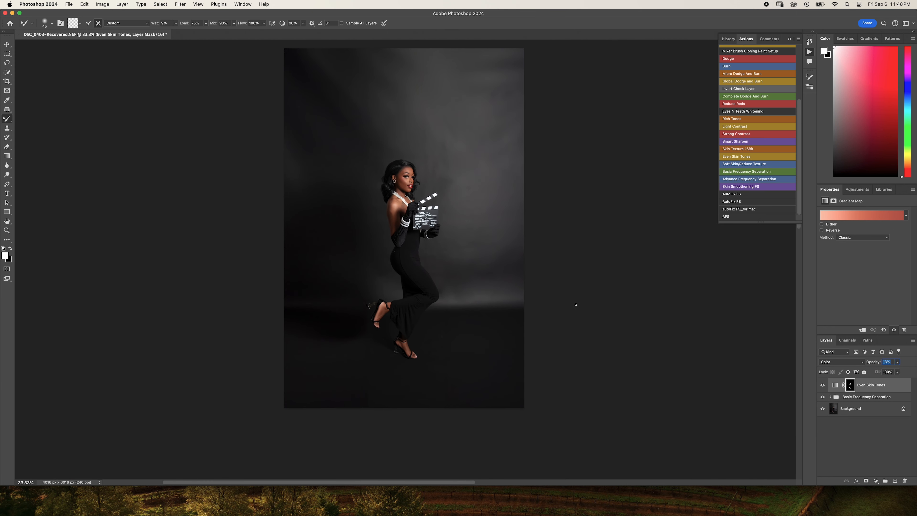
scroll(576, 304, "up", 1)
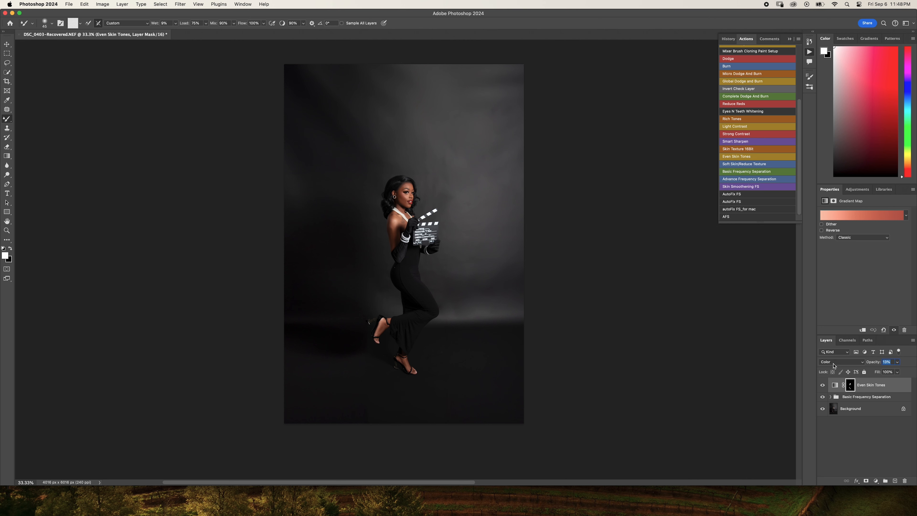
- Compare the portrait with and without the Even Skin Tones layer by toggling its visibility
left_click(822, 385)
left_click(822, 385)
left_click(822, 386)
left_click(822, 385)
- Display the Even Skin Tones mask as a red overlay on the image to reveal unpainted skin
key("x")
key("backslash")
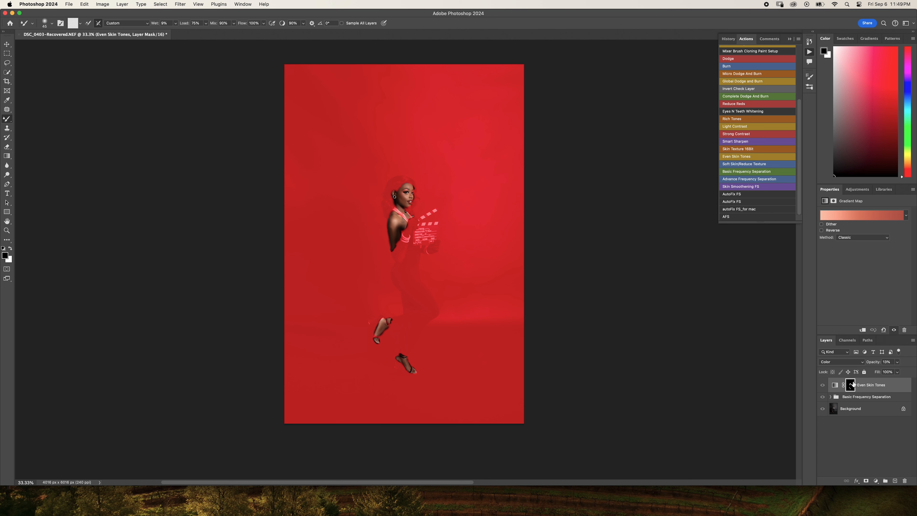
key("backslash")
key("x")
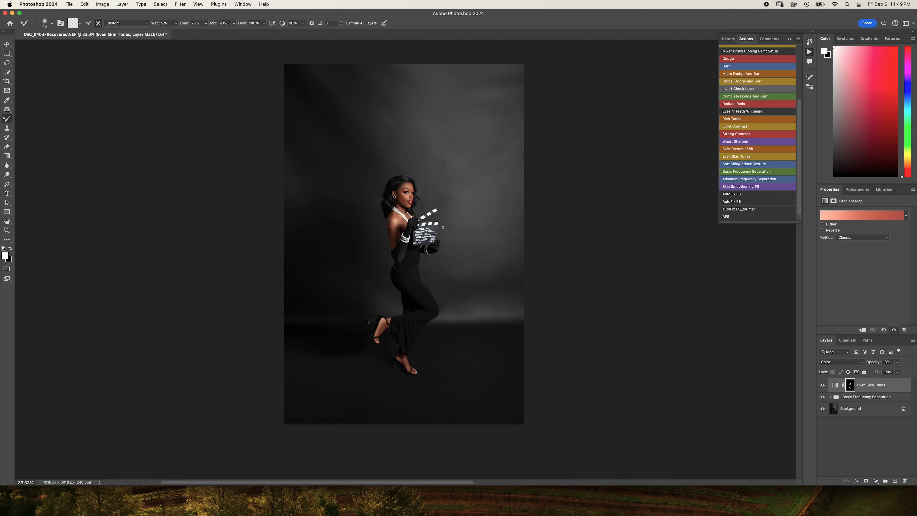
key("backslash")
key("x")
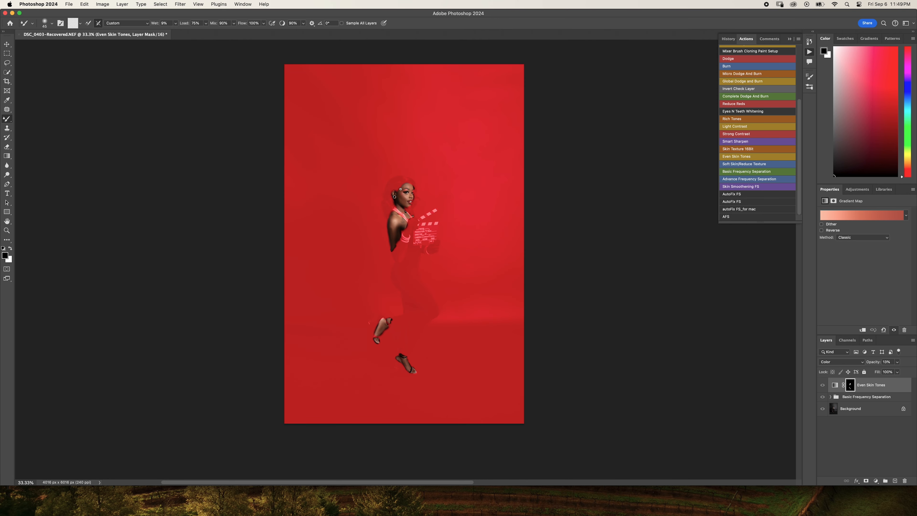
- Paint white with the regular Brush tool over the missed eyelid, outer eye and chin areas of the Even Skin Tones mask
key("super+equal")
key("super+equal")
key("super+equal")
key("super+equal")
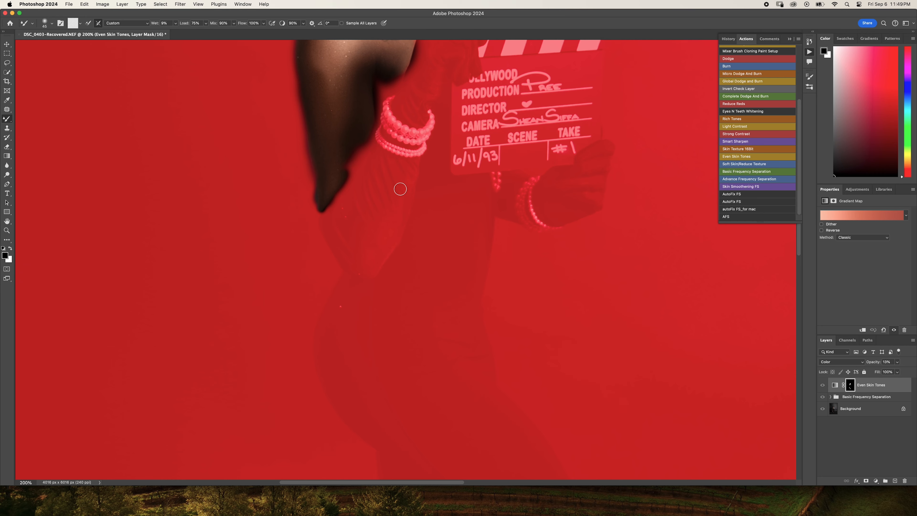
scroll(400, 189, "up", 12)
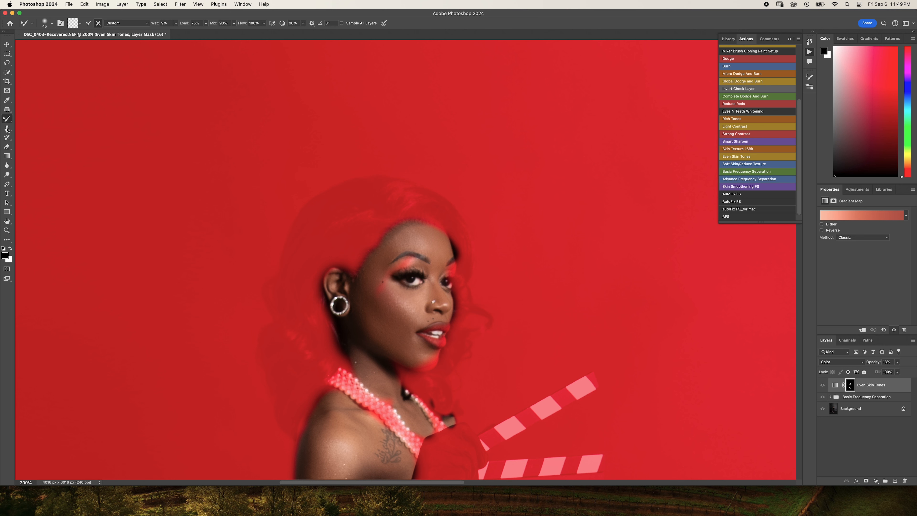
right_click(6, 118)
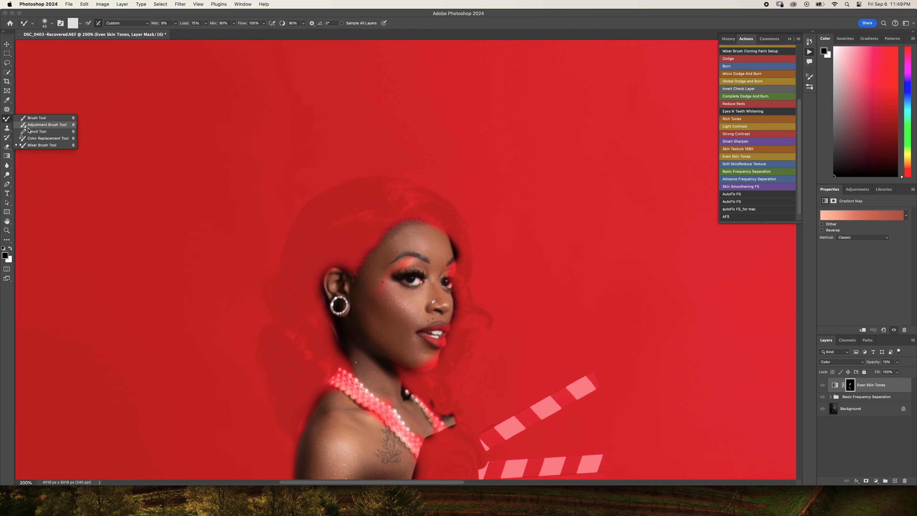
left_click(36, 118)
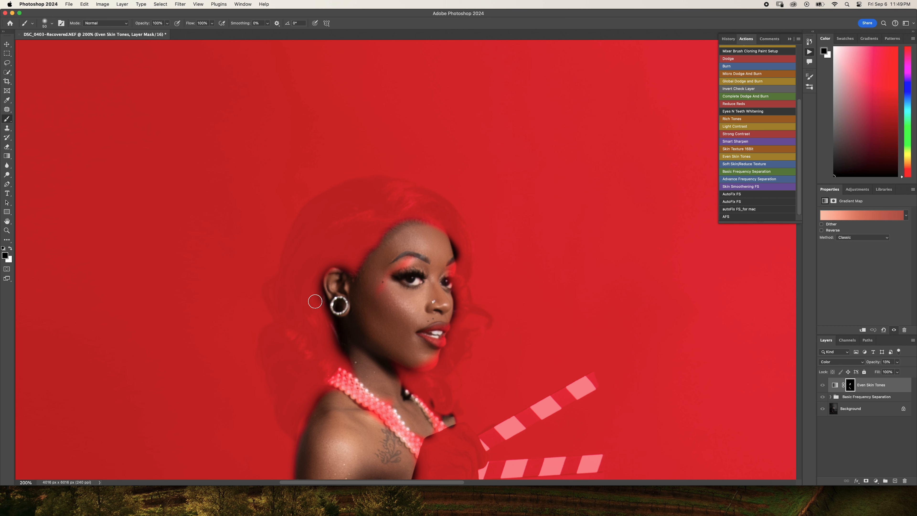
key("x")
mouse_move(418, 257)
left_mouse_down()
mouse_move(378, 291)
mouse_move(451, 269)
left_mouse_up()
mouse_move(428, 357)
left_mouse_down()
mouse_move(404, 362)
mouse_move(433, 359)
mouse_move(408, 361)
mouse_move(395, 379)
mouse_move(393, 371)
left_mouse_up()
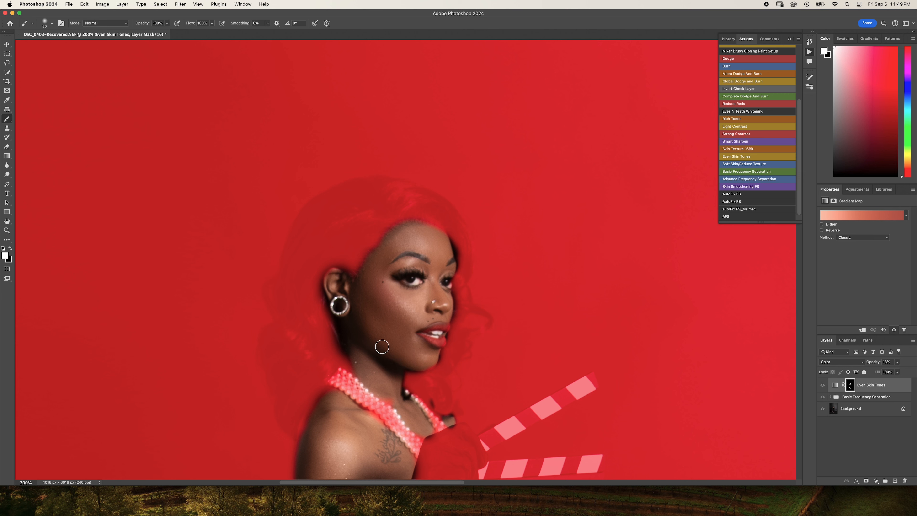
- Refine the Even Skin Tones mask along the neck above the necklace with white and black brush strokes
left_click_drag(358, 348, 353, 378)
key("x")
left_click_drag(353, 372, 356, 388)
- Paint black over both eyes and the teeth on the Even Skin Tones mask using a smaller brush, and hide the red overlay
key("bracketleft")
key("bracketleft")
left_click_drag(412, 280, 408, 279)
key("x")
key("x")
key("bracketleft")
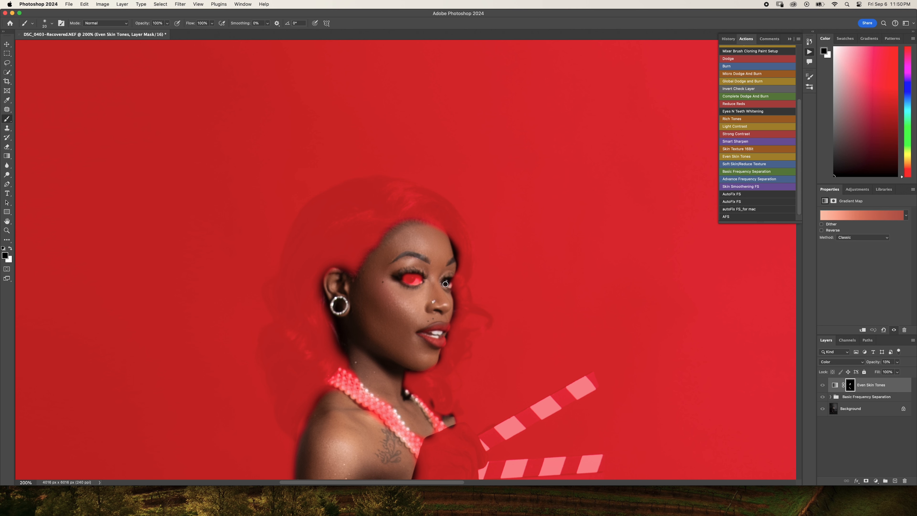
left_click_drag(446, 281, 448, 283)
left_click_drag(440, 329, 440, 335)
key("backslash")
key("x")
- Examine the evened skin tones up close and in the full image
scroll(699, 337, "up", 3)
scroll(700, 338, "down", 6)
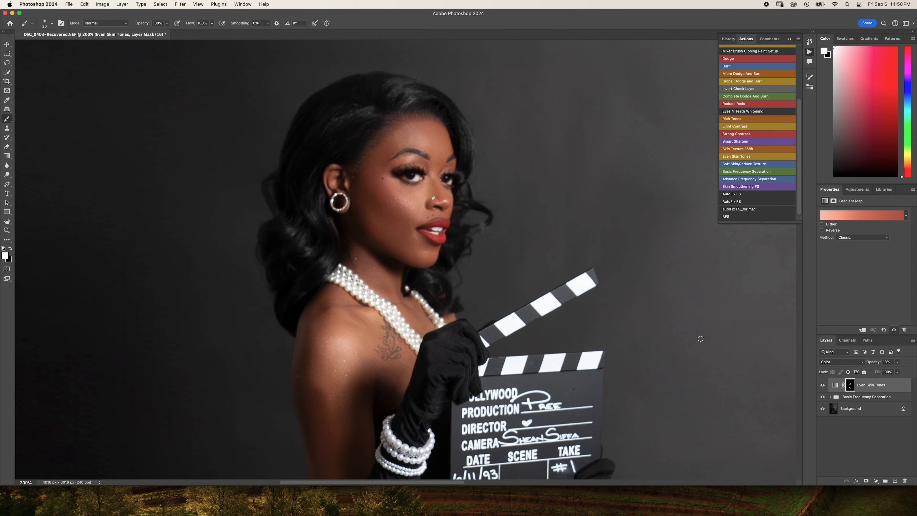
key("ctrl+minus")
key("ctrl+minus")
key("ctrl+minus")
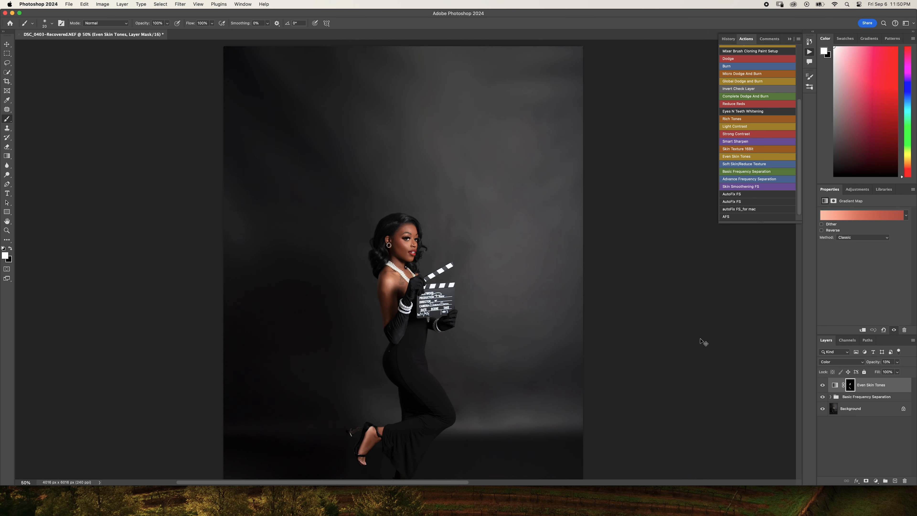
key("ctrl+minus")
scroll(700, 338, "down", 3)
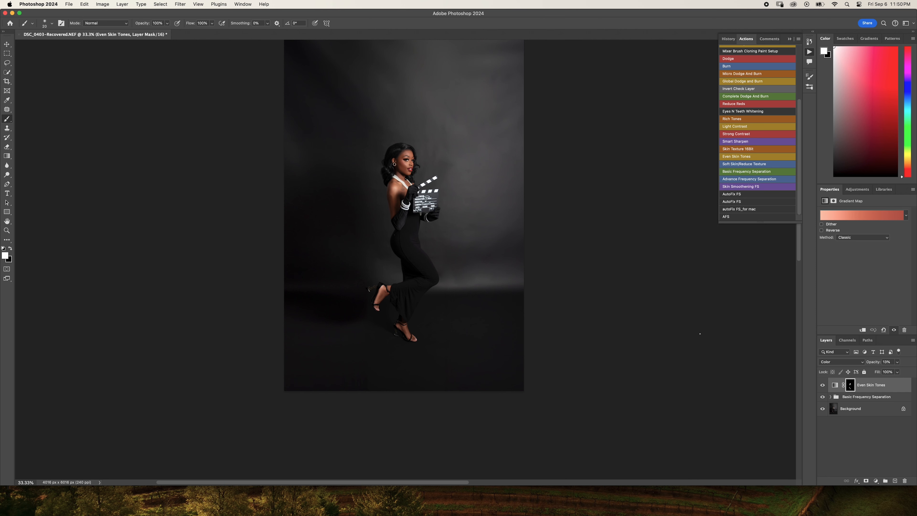
scroll(700, 334, "up", 2)
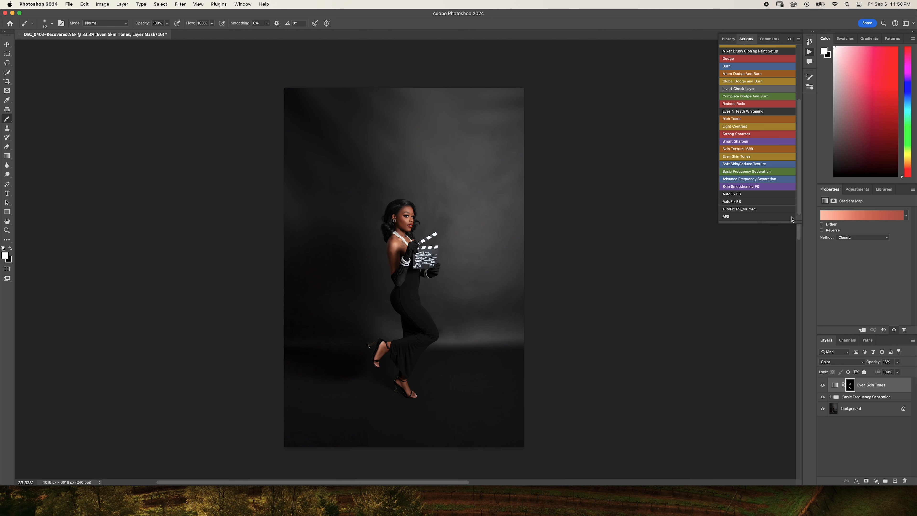
- Add a Solid Color fill layer above Even Skin Tones with the brown colour 634923
left_click(876, 481)
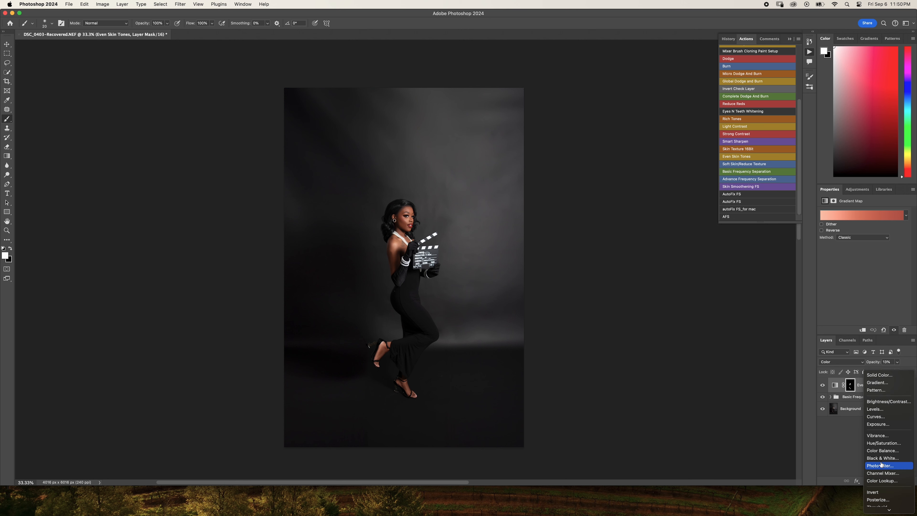
left_click(880, 375)
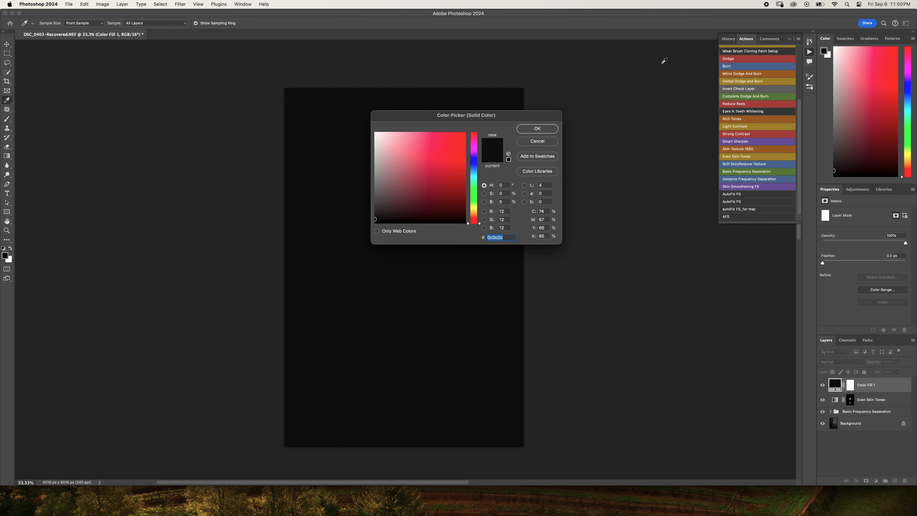
left_click(844, 39)
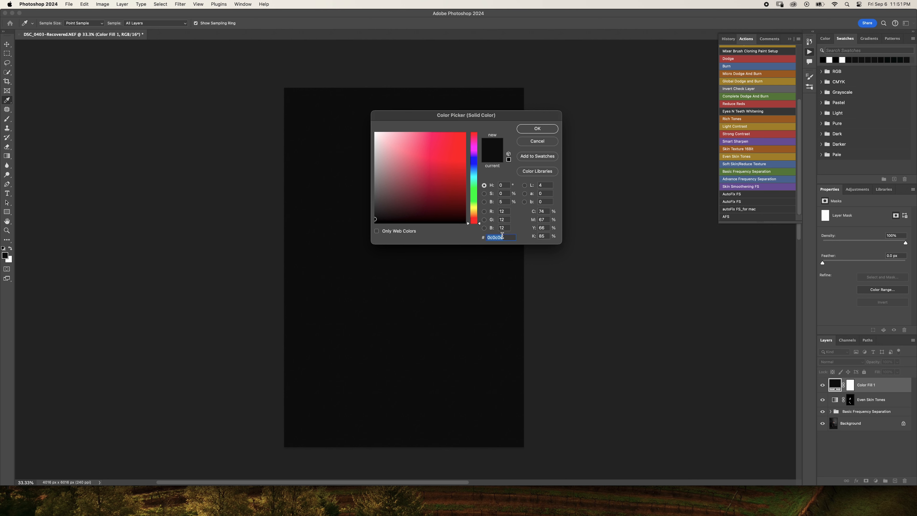
type("634")
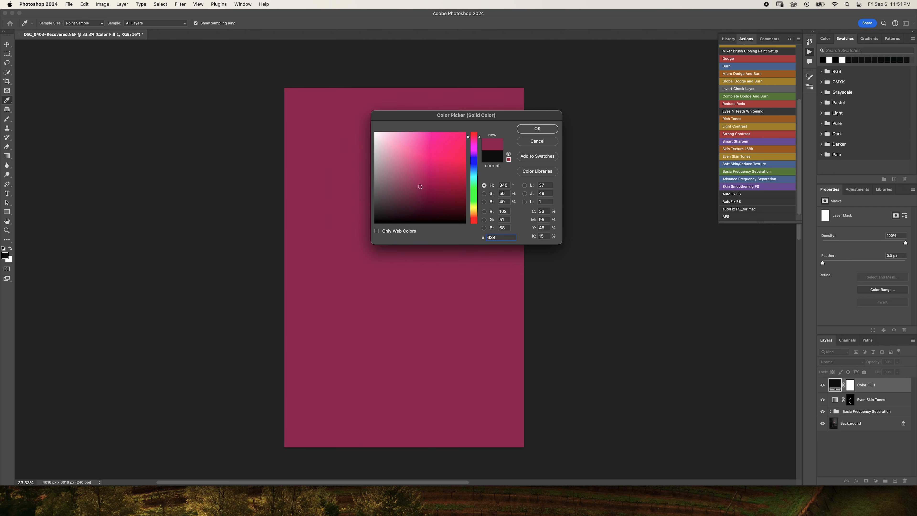
type("923")
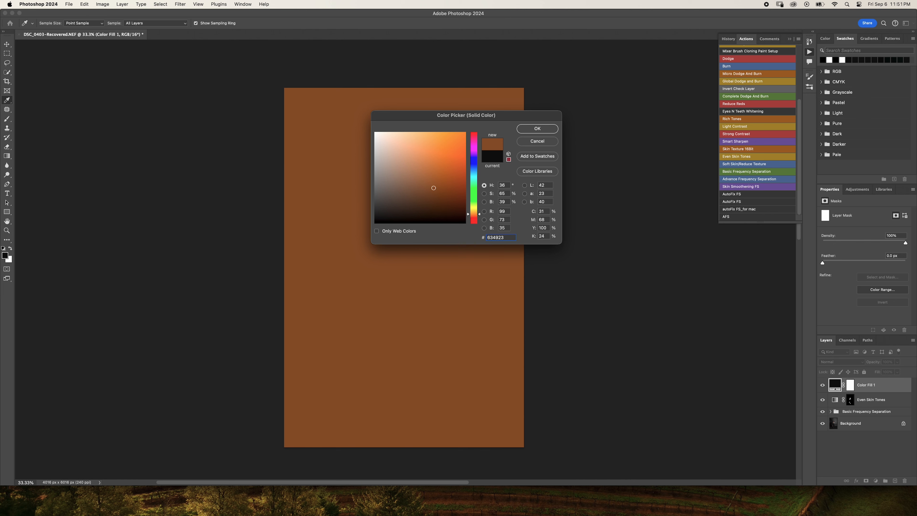
left_click(549, 129)
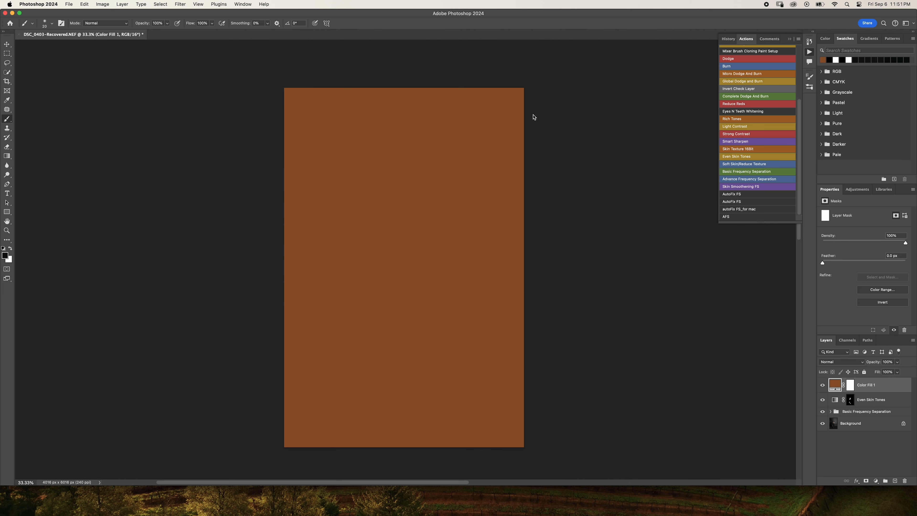
- Set the brown fill layer's blend mode to Soft Light and its opacity to 15%
left_click(861, 365)
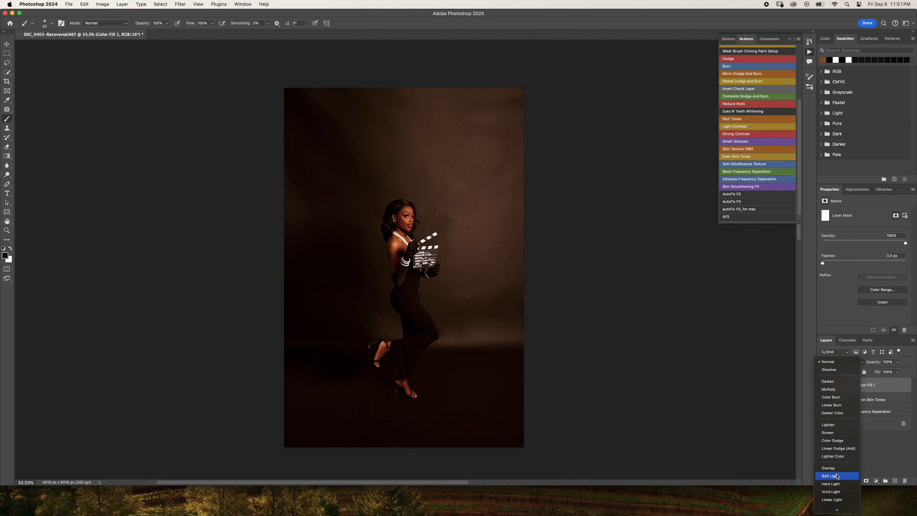
left_click(837, 476)
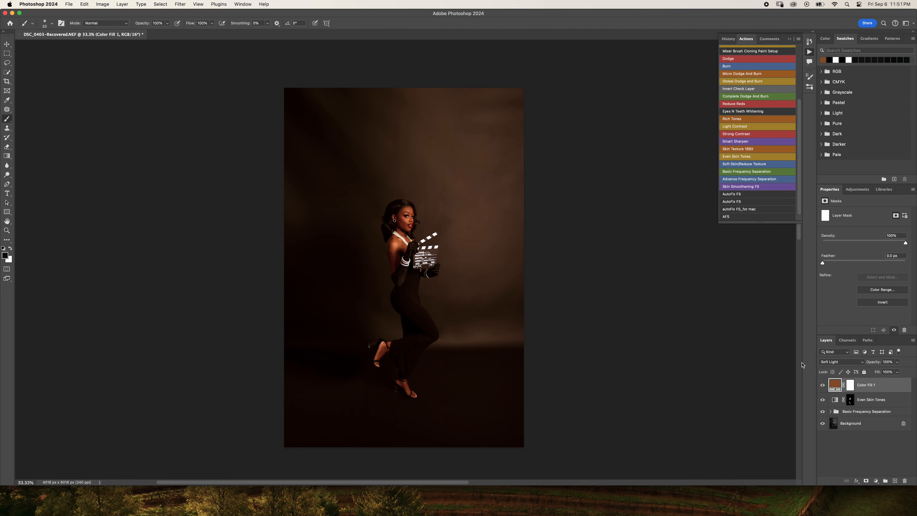
left_click(897, 362)
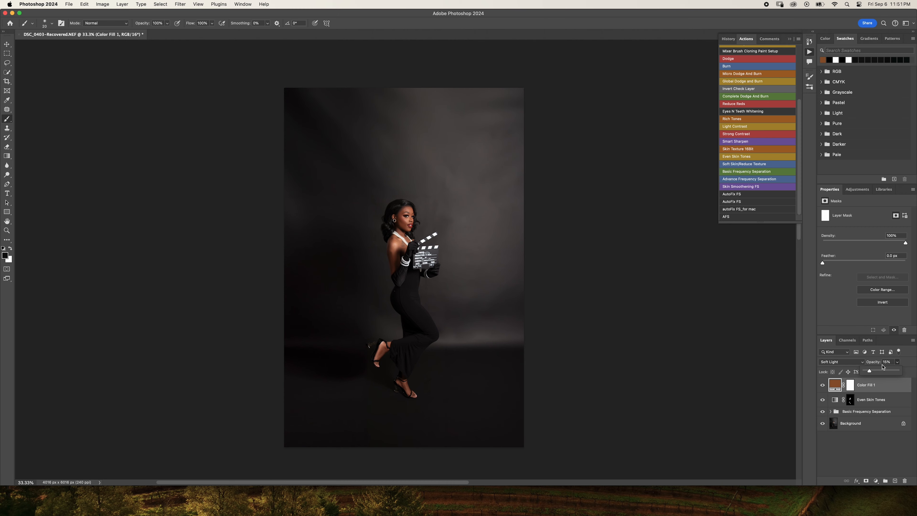
left_click(897, 363)
- Compare the portrait with and without the brown fill layer by toggling its visibility
key("super+plus")
key("super+plus")
key("super+plus")
key("super+plus")
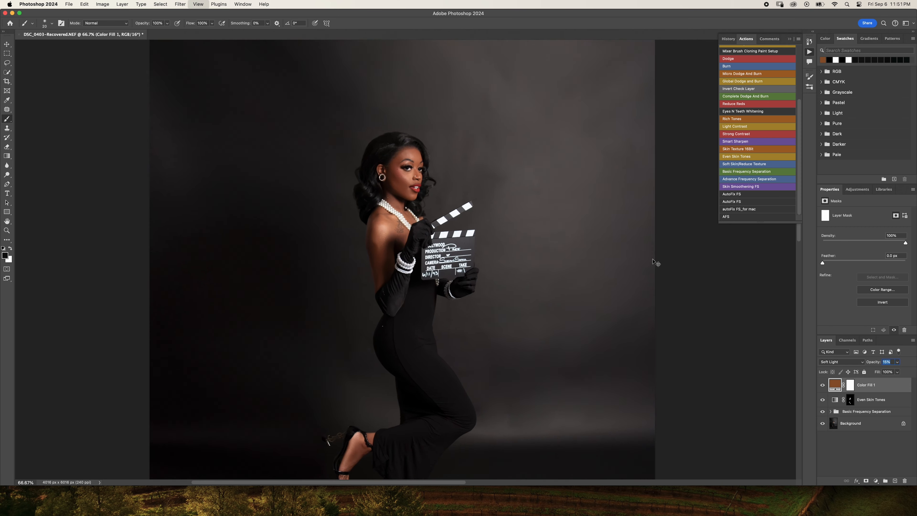
key("super+minus")
key("super+minus")
key("super+minus")
key("super+minus")
key("super+minus")
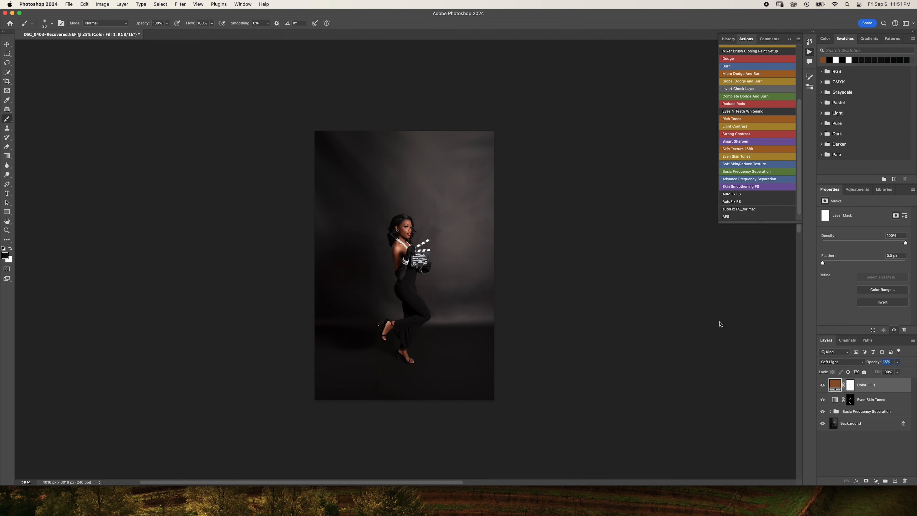
left_click(823, 385)
left_click(823, 386)
left_click(822, 386)
left_click(822, 386)
left_click(822, 386)
left_click(822, 386)
- Invert the Color Fill 1 layer mask to black so that the brown tint is hidden
left_click(850, 384)
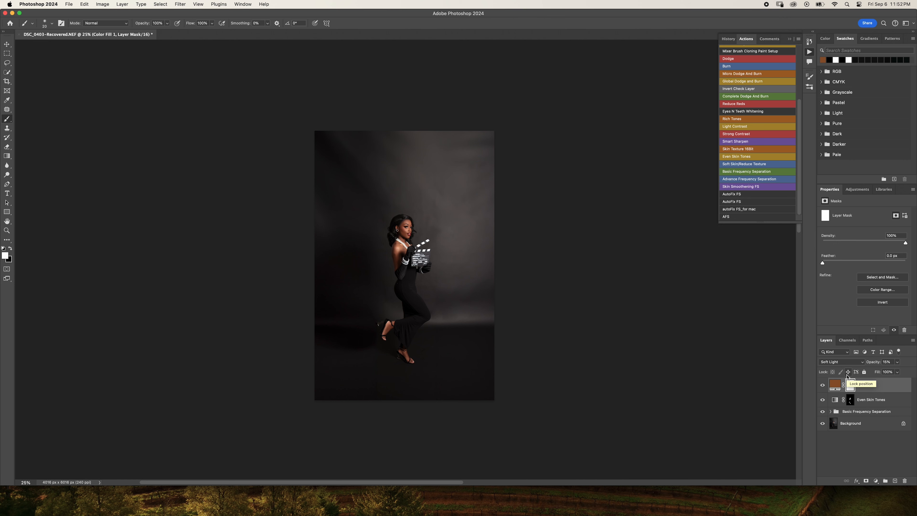
key("super+i")
- Paint white over the face on the Color Fill 1 mask with a size 100 brush, checking coverage with the red overlay
key("super+equal")
key("super+equal")
key("super+equal")
key("super+equal")
key("super+equal")
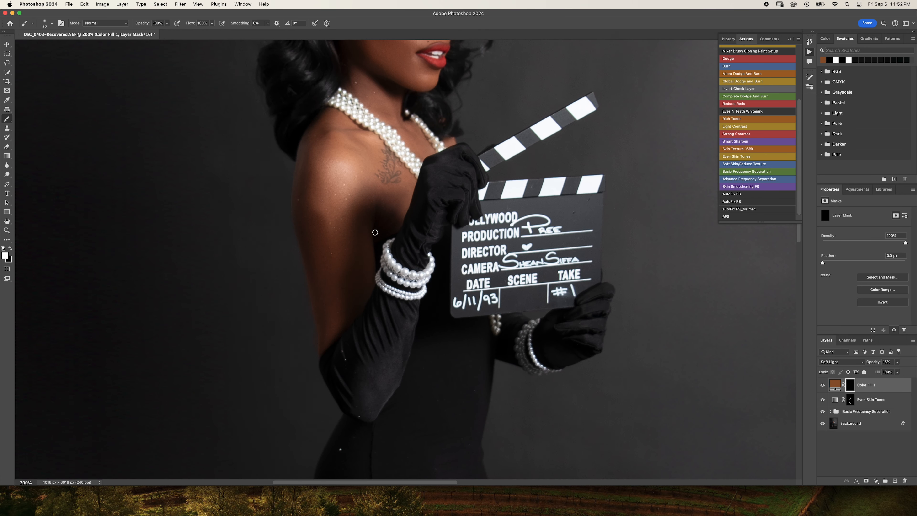
left_click_drag(368, 134, 378, 307)
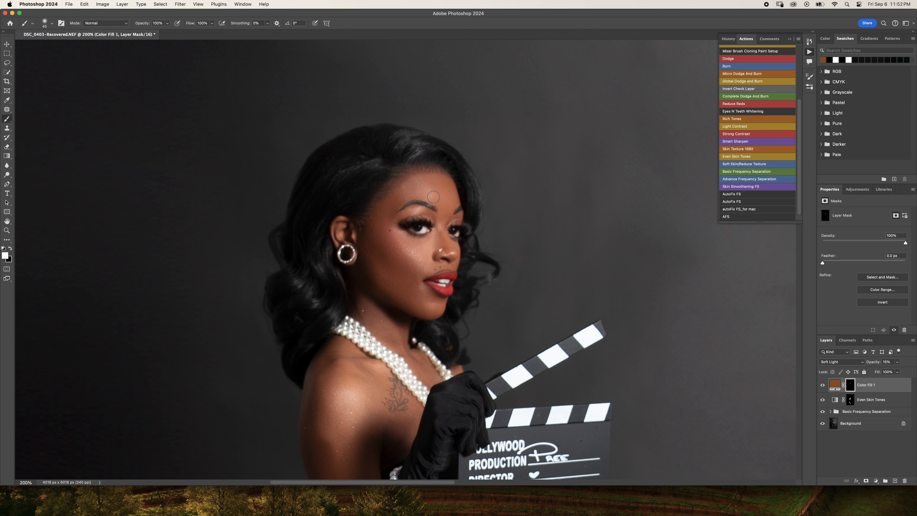
key("backslash")
key("x")
mouse_move(433, 183)
left_mouse_down()
mouse_move(404, 192)
mouse_move(404, 200)
mouse_move(419, 199)
mouse_move(413, 208)
mouse_move(433, 188)
mouse_move(377, 249)
mouse_move(408, 291)
mouse_move(424, 245)
mouse_move(410, 236)
mouse_move(415, 264)
mouse_move(439, 210)
mouse_move(423, 295)
mouse_move(437, 278)
left_mouse_up()
key("x")
key("bracketright")
key("bracketright")
key("bracketright")
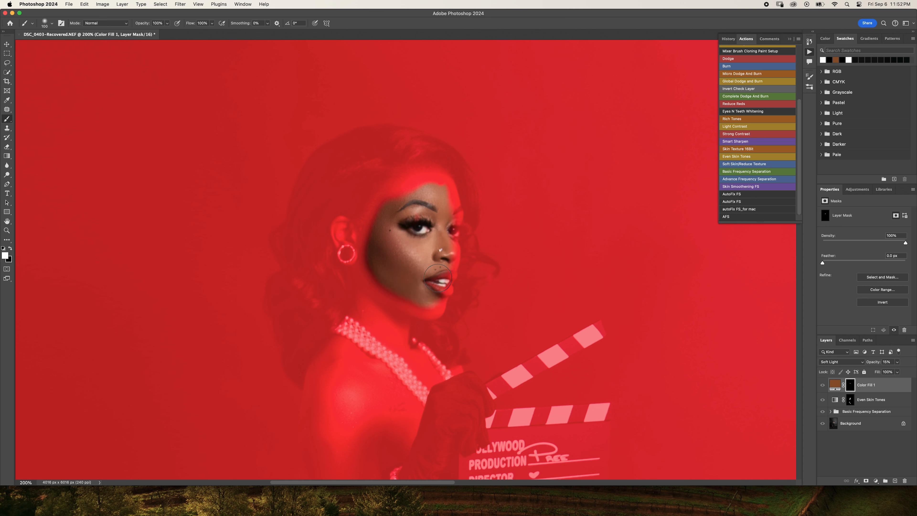
mouse_move(441, 241)
left_mouse_down()
mouse_move(455, 212)
mouse_move(432, 189)
mouse_move(389, 189)
mouse_move(375, 224)
mouse_move(377, 260)
mouse_move(348, 253)
mouse_move(347, 226)
mouse_move(377, 289)
mouse_move(410, 296)
left_mouse_up()
key("backslash")
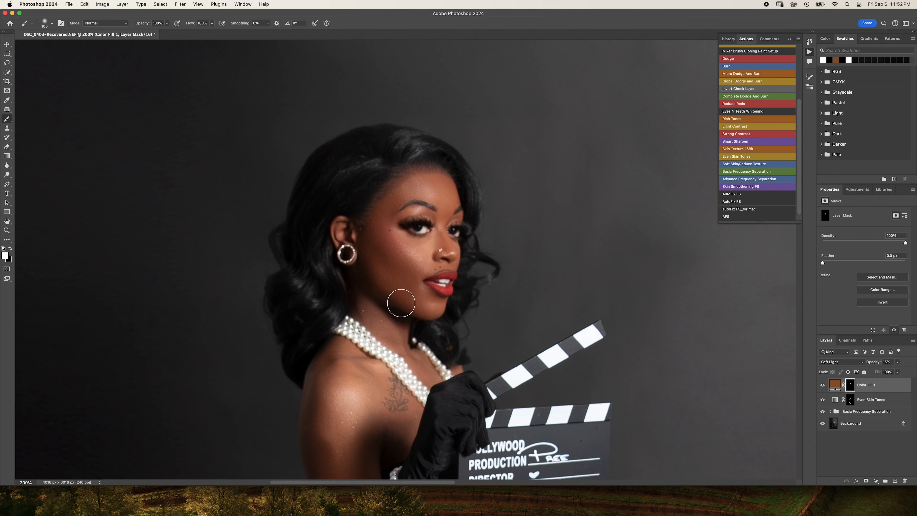
- Paint white over the neck, chest, shoulder and upper arm on the Color Fill 1 mask, adapting the brush size to each area
key("bracketleft")
key("bracketleft")
key("bracketleft")
left_click_drag(404, 348, 416, 223)
key("bracketleft")
key("bracketleft")
key("bracketleft")
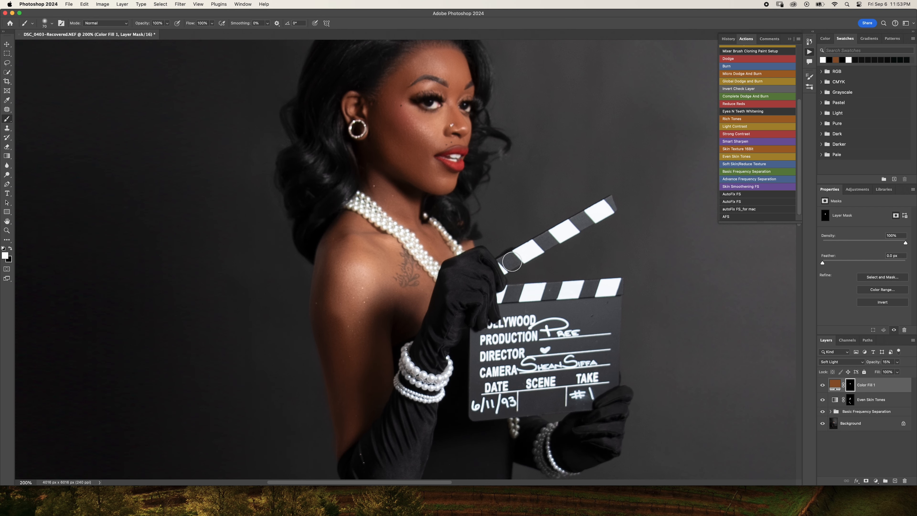
key("bracketleft")
key("bracketright")
key("bracketright")
key("bracketright")
key("bracketright")
key("bracketleft")
key("bracketleft")
key("bracketleft")
key("bracketright")
key("bracketright")
key("bracketright")
- Paint white over the skin of both feet and ankles on the Color Fill 1 mask with a smaller brush
scroll(364, 307, "down", 15)
scroll(418, 342, "down", 5)
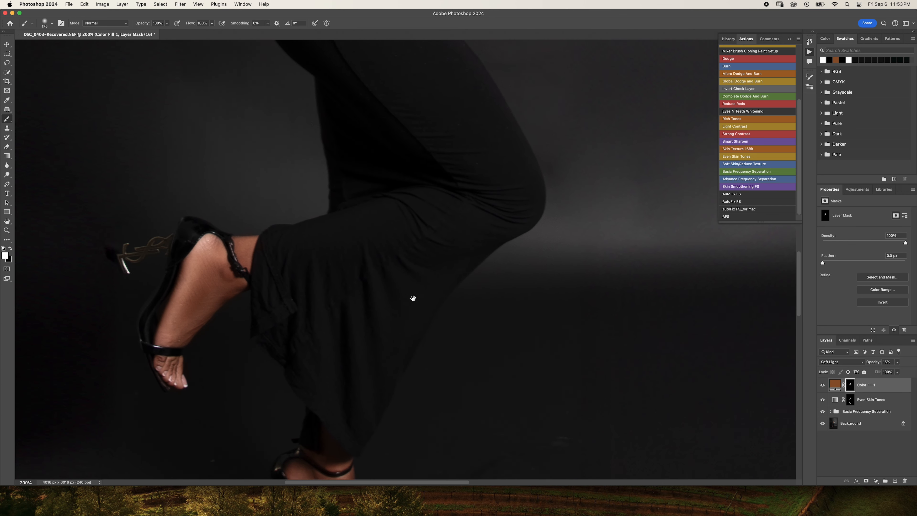
key("bracketleft")
key("bracketleft")
key("bracketleft")
key("bracketleft")
key("bracketleft")
key("bracketleft")
key("bracketleft")
key("bracketleft")
left_click_drag(263, 354, 260, 241)
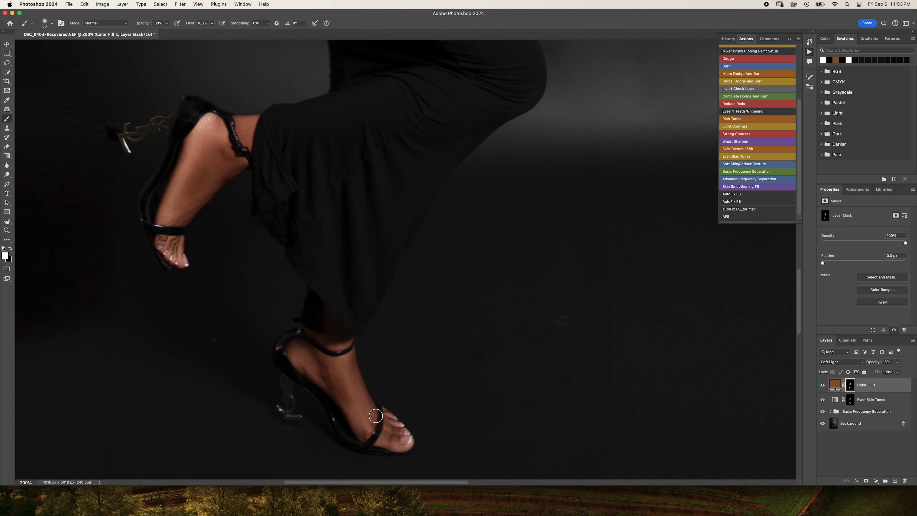
key("bracketright")
key("bracketright")
key("bracketright")
key("bracketleft")
key("bracketleft")
- Show the Color Fill 1 mask as a red overlay and paint white over missed skin on the chest, arm and outer brow
scroll(368, 205, "up", 20)
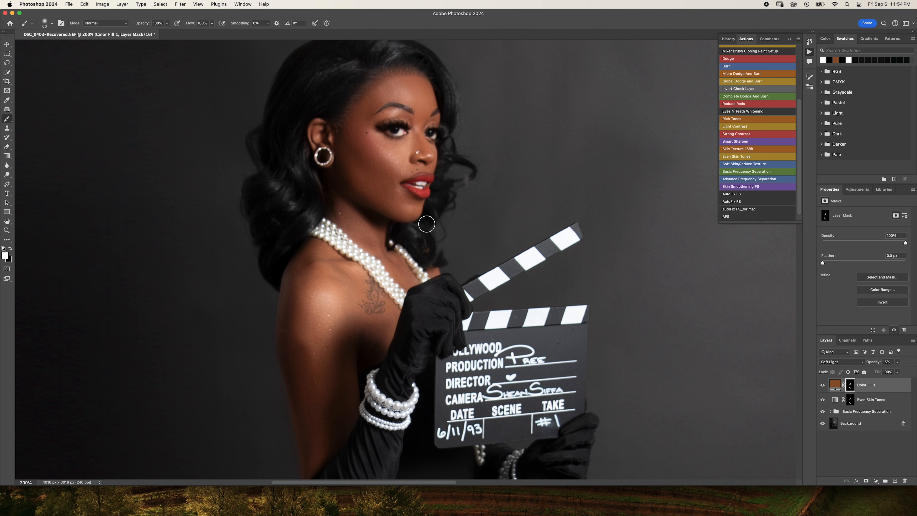
key("backslash")
mouse_move(430, 242)
left_mouse_down()
mouse_move(362, 196)
mouse_move(409, 212)
mouse_move(430, 166)
mouse_move(431, 121)
mouse_move(381, 116)
mouse_move(341, 143)
mouse_move(317, 137)
mouse_move(373, 263)
mouse_move(384, 257)
mouse_move(415, 316)
mouse_move(411, 267)
mouse_move(398, 243)
mouse_move(405, 260)
mouse_move(390, 240)
mouse_move(366, 249)
mouse_move(396, 333)
mouse_move(365, 388)
mouse_move(369, 345)
mouse_move(349, 379)
mouse_move(366, 372)
mouse_move(369, 338)
mouse_move(350, 357)
mouse_move(336, 398)
mouse_move(354, 370)
mouse_move(356, 378)
mouse_move(334, 441)
mouse_move(377, 355)
left_mouse_up()
key("x")
key("x")
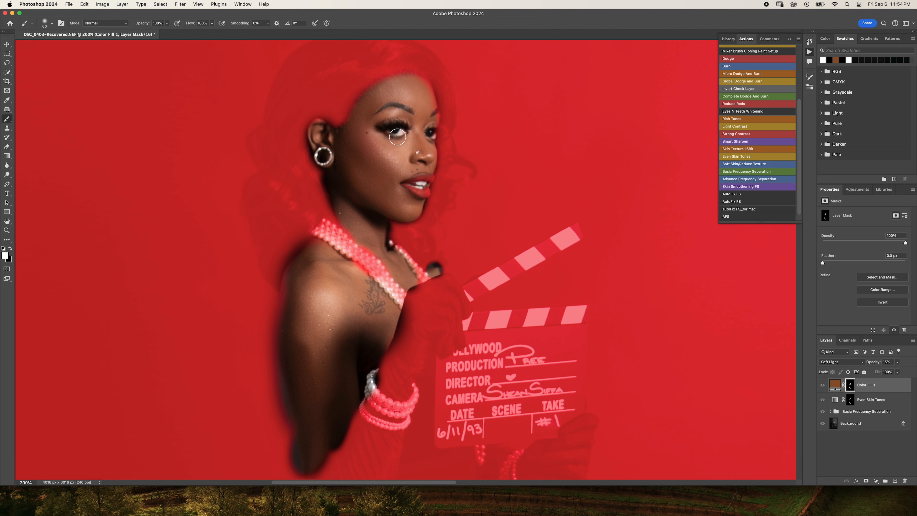
mouse_move(437, 120)
left_mouse_down()
mouse_move(416, 82)
mouse_move(432, 112)
left_mouse_up()
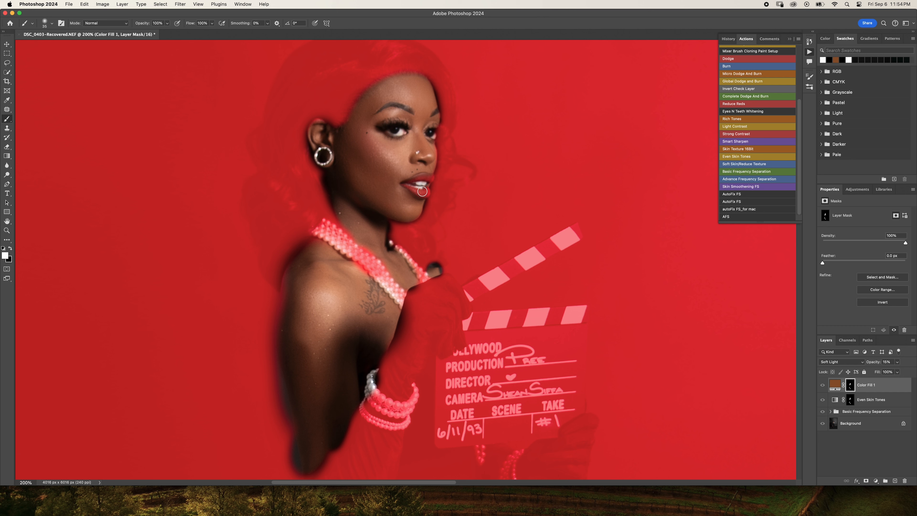
- Paint black over the teeth and both eyes on the Color Fill 1 mask, and hide the red overlay
key("x")
left_click(420, 184)
left_click_drag(394, 133, 433, 134)
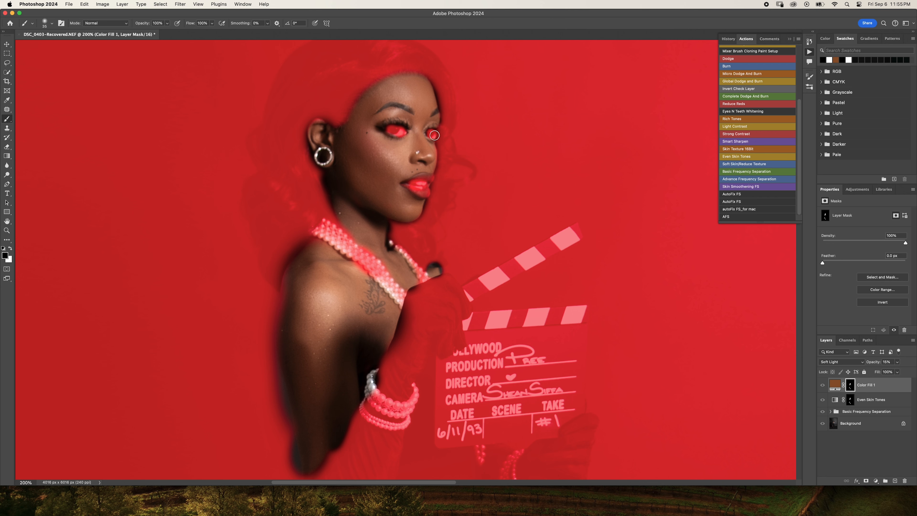
key("x")
key("backslash")
- Try higher opacities for the Color Fill 1 layer in the full image and return it to 15%
key("super+minus")
key("super+minus")
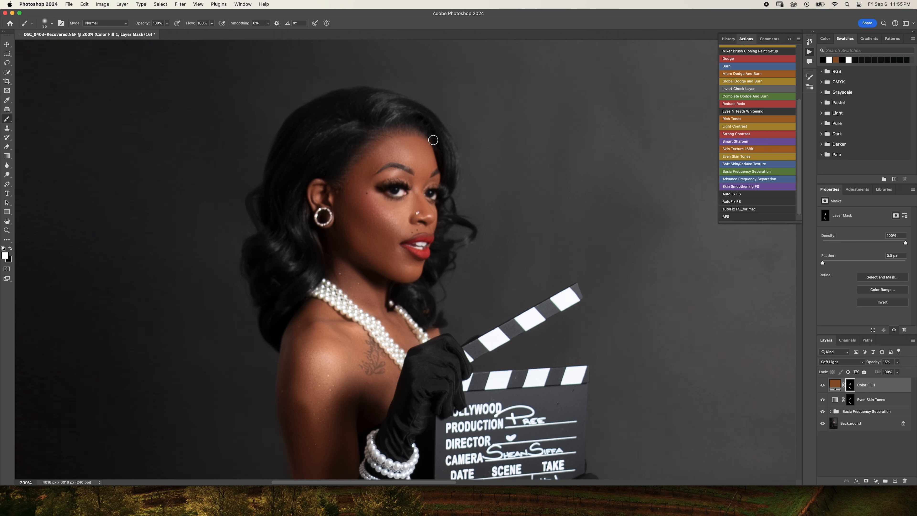
key("super+minus")
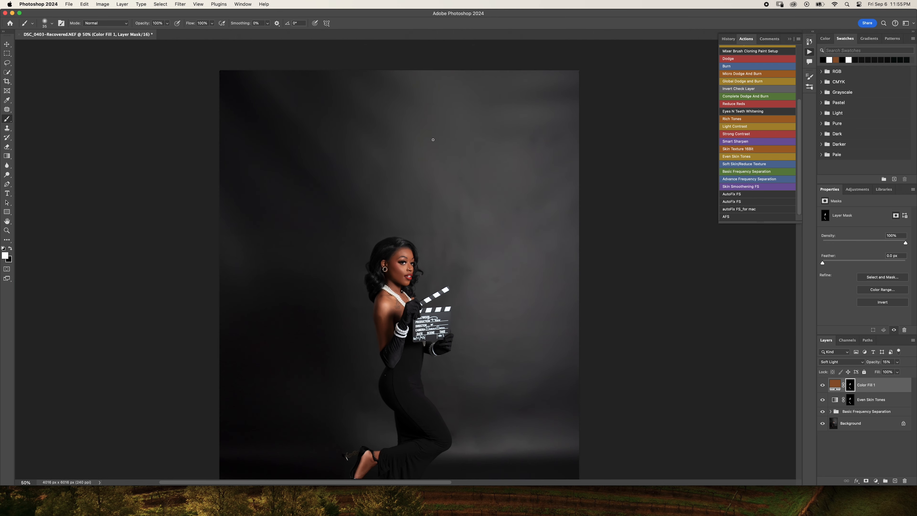
scroll(433, 141, "down", 3)
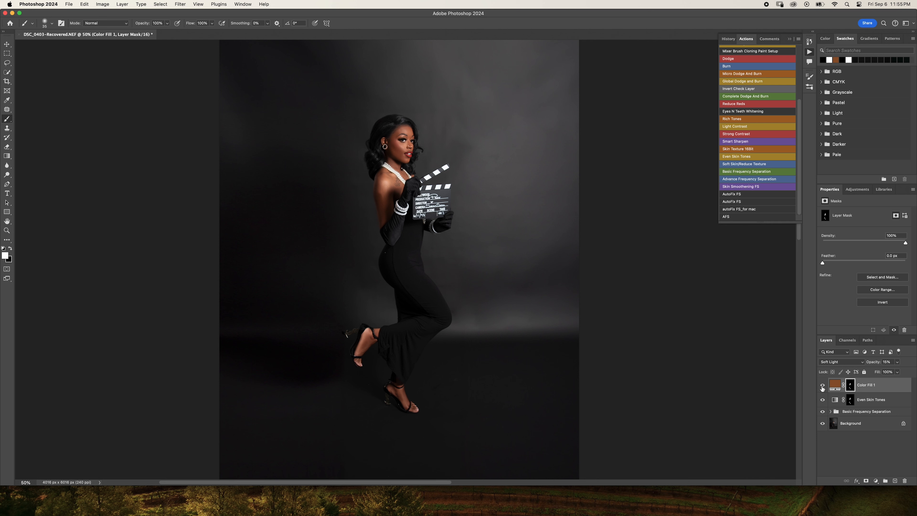
left_click(898, 362)
left_click(878, 371)
left_click(898, 362)
mouse_move(883, 369)
left_mouse_down()
mouse_move(898, 368)
mouse_move(884, 370)
left_mouse_up()
left_click(899, 364)
key("super+minus")
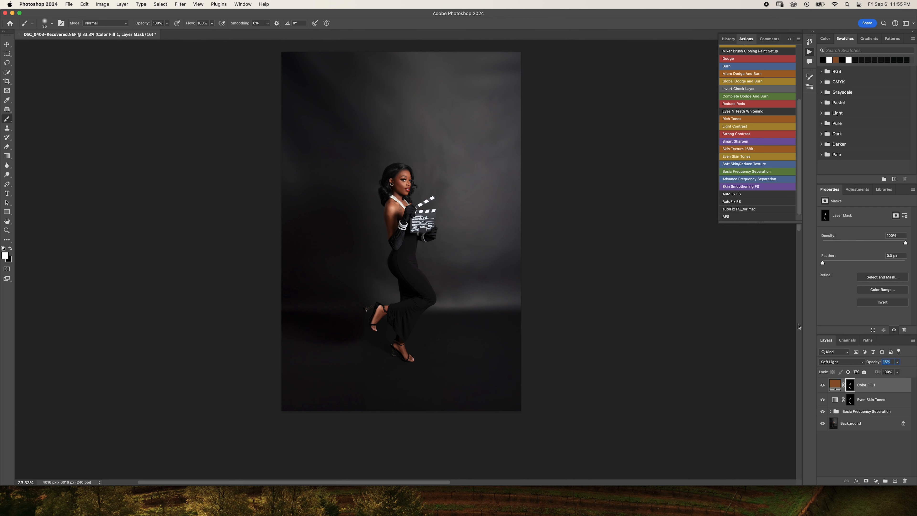
scroll(799, 326, "up", 2)
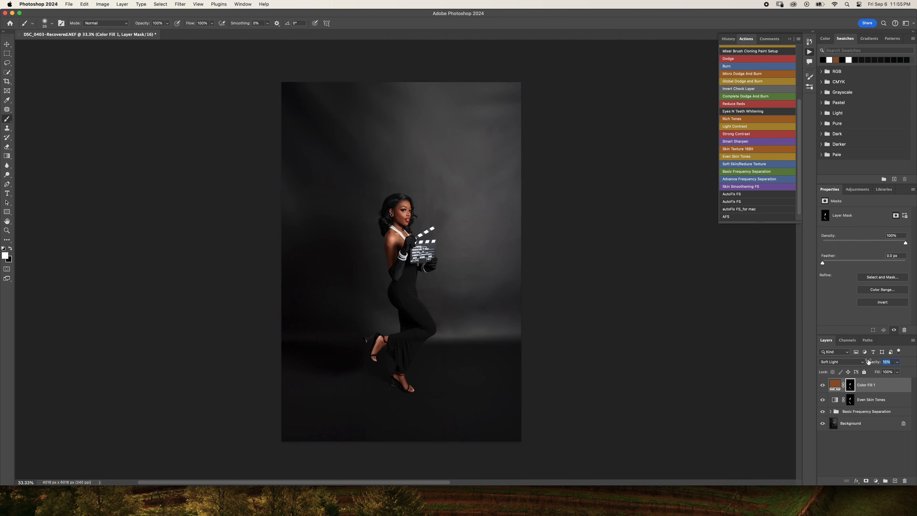
- Run the Reduce Reds action to add its Hue/Saturation layer above the brown fill layer
left_click(738, 104)
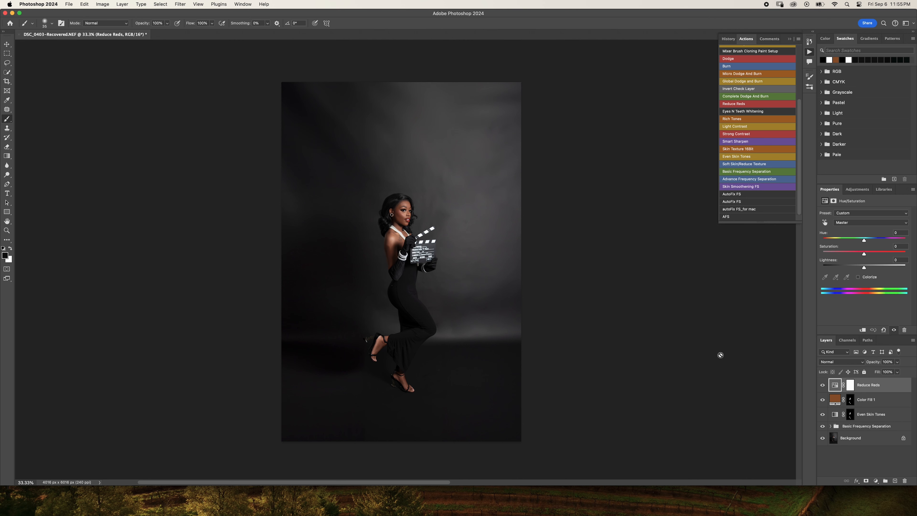
key("super+plus")
key("super+plus")
key("super+plus")
key("super+plus")
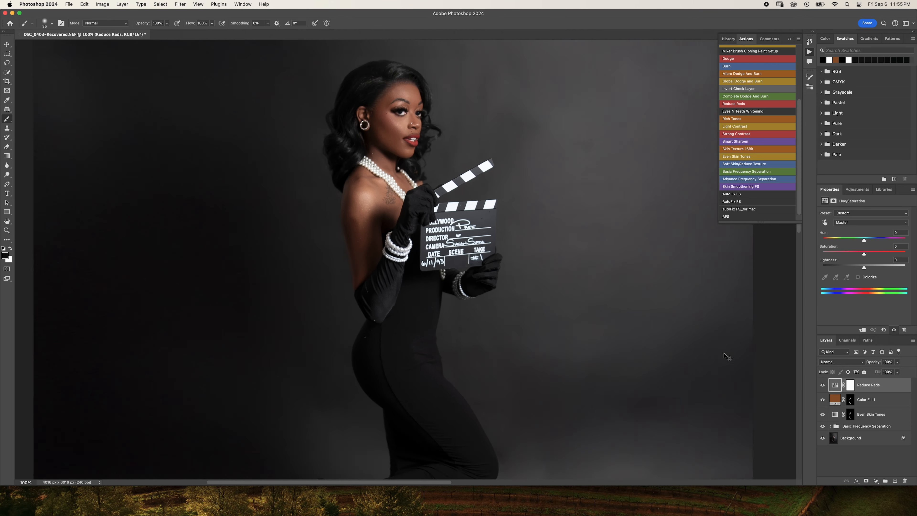
scroll(608, 311, "up", 4)
scroll(608, 312, "up", 4)
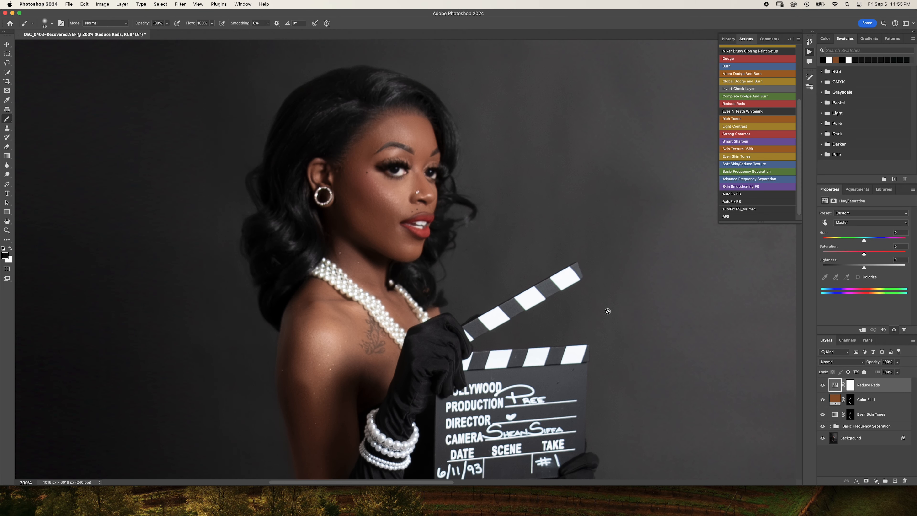
- Lower the Reduce Reds layer's opacity to 62% and check the skin color across the full figure
key("super+minus")
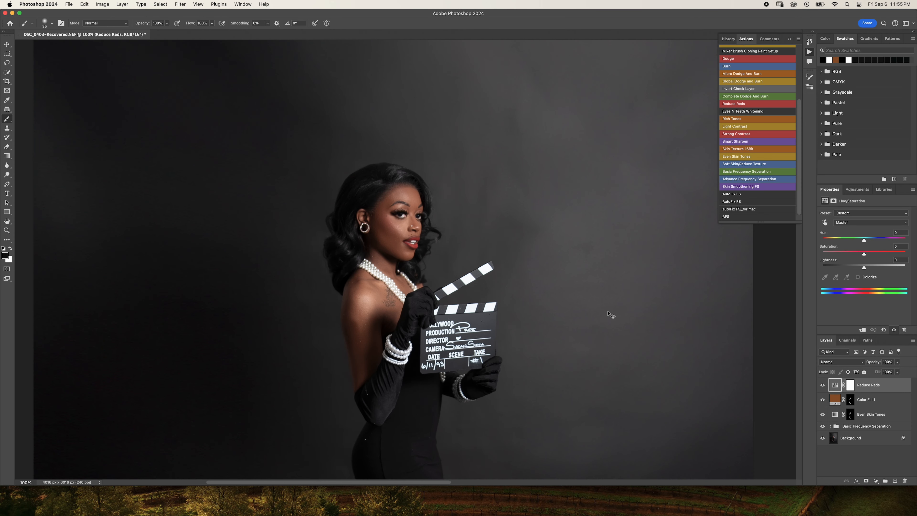
scroll(608, 312, "down", 4)
scroll(608, 312, "up", 2)
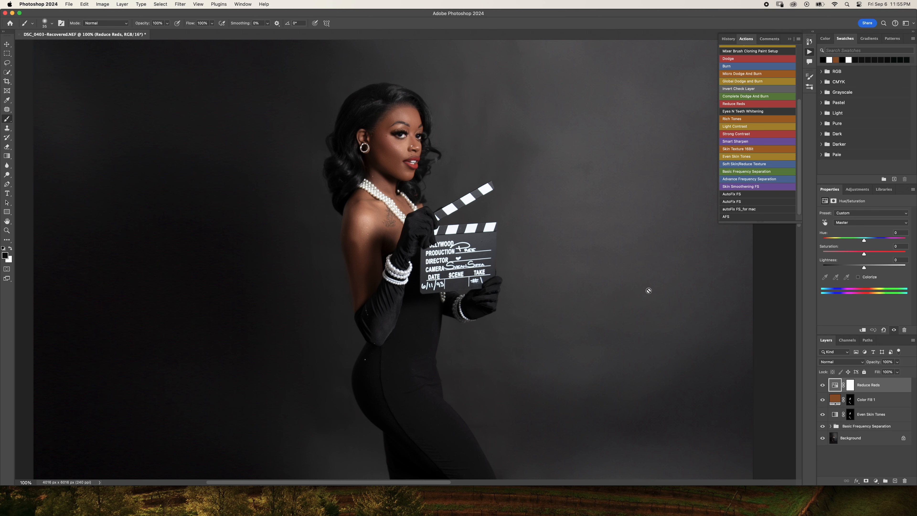
scroll(649, 291, "up", 2)
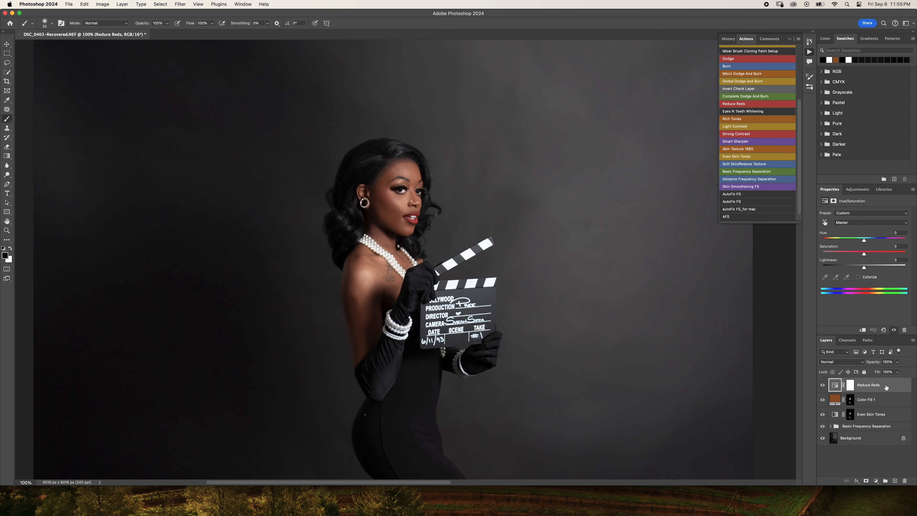
left_click(897, 362)
left_click_drag(896, 370, 885, 373)
key("super+minus")
key("super+minus")
scroll(885, 372, "down", 5)
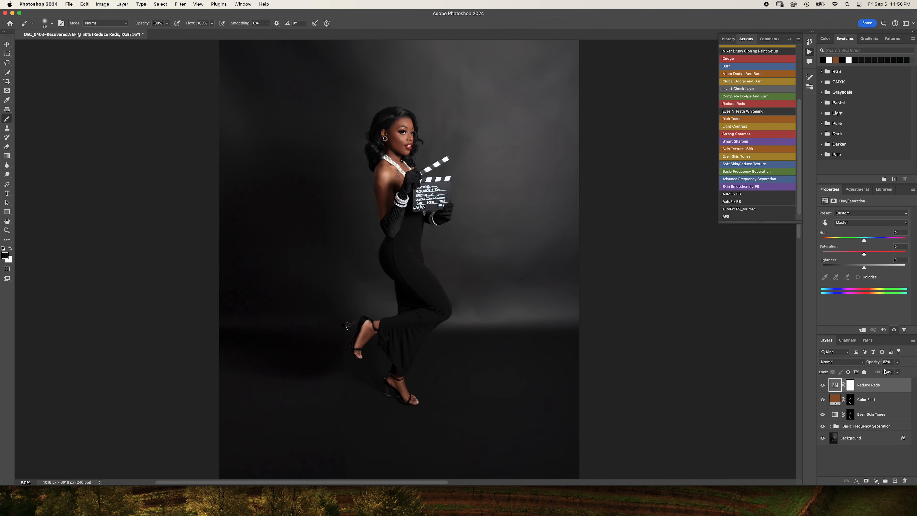
key("super+minus")
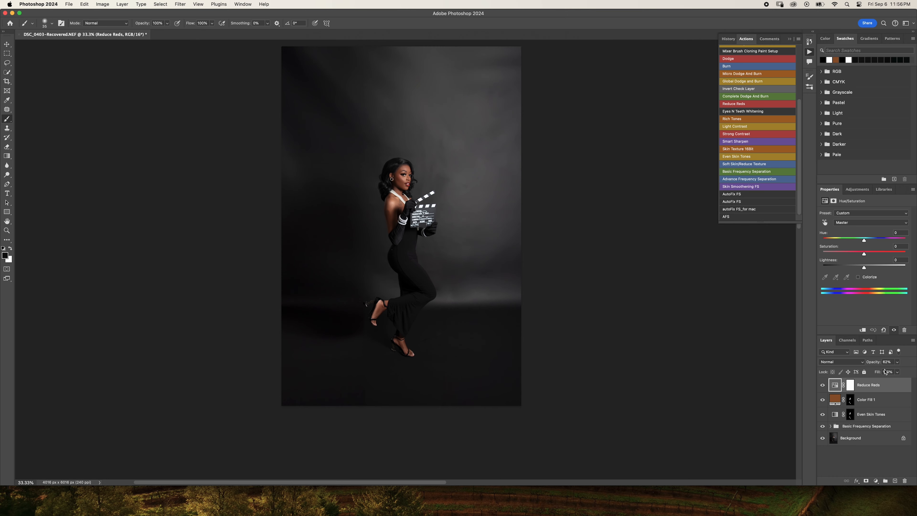
- Lower the Reduce Reds layer's opacity to 40% and check the skin on the upper body
left_click(897, 361)
left_click_drag(896, 370, 893, 372)
key("super+plus")
key("super+plus")
key("super+plus")
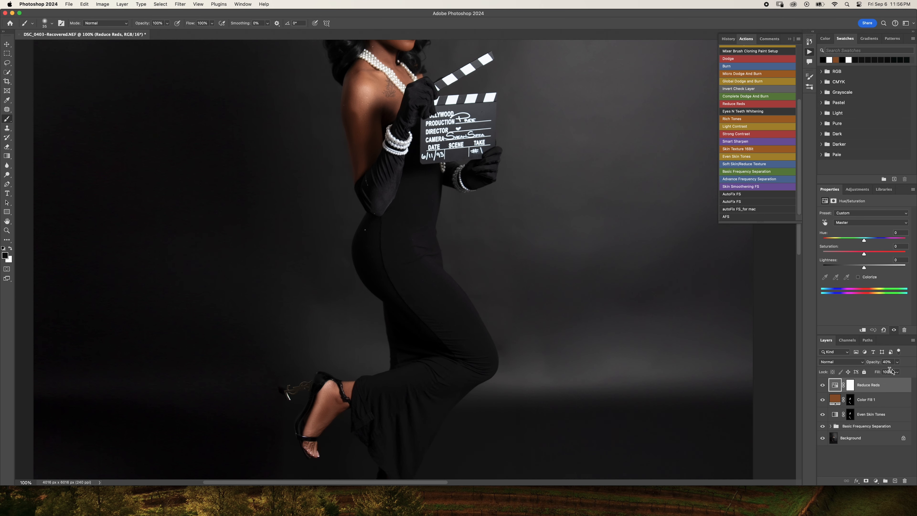
scroll(711, 339, "up", 5)
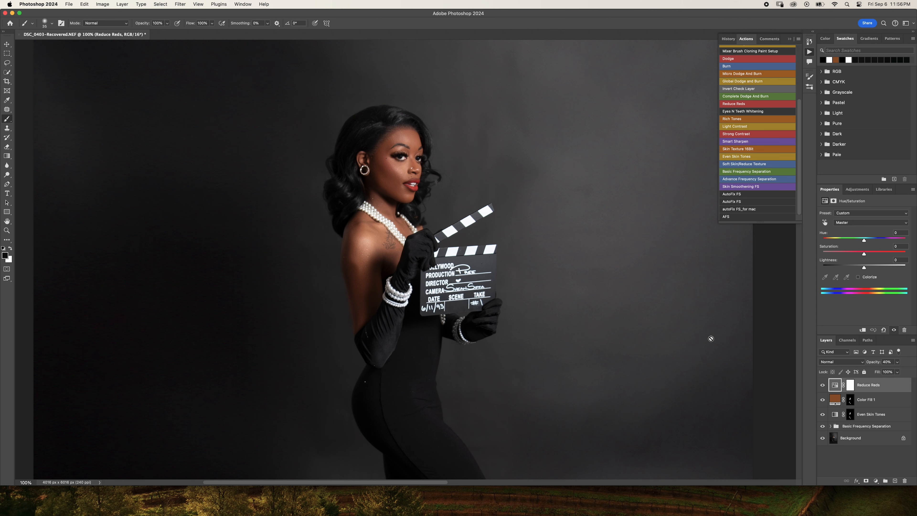
scroll(711, 338, "down", 4)
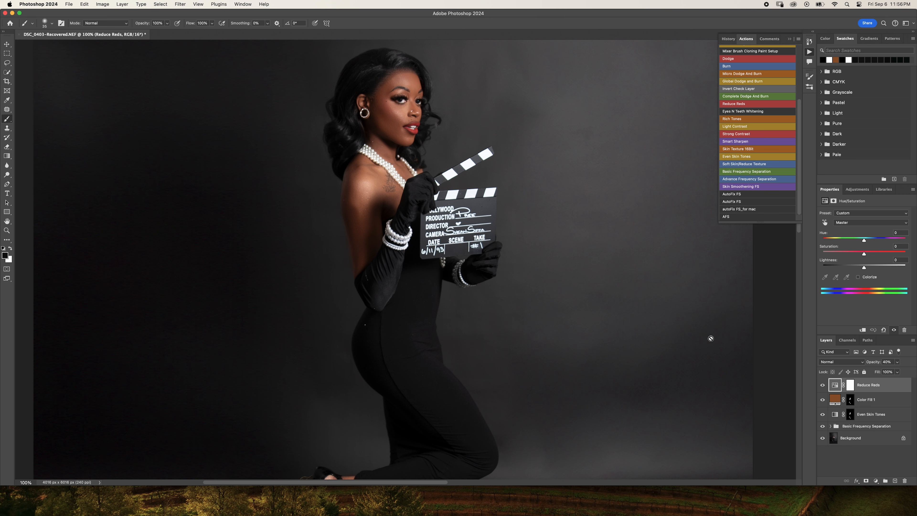
- Examine the overall skin color balance across the full portrait with the Reduce Reds layer applied
key("super+minus")
key("super+minus")
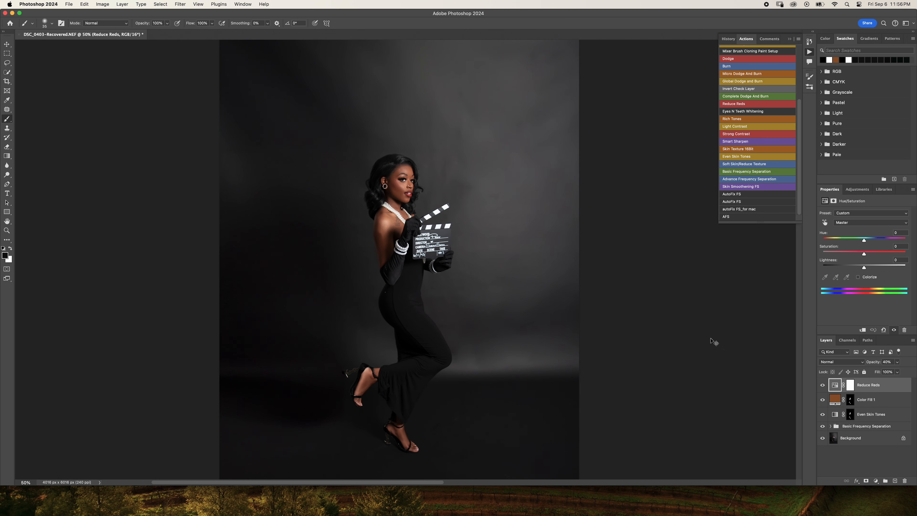
key("super+minus")
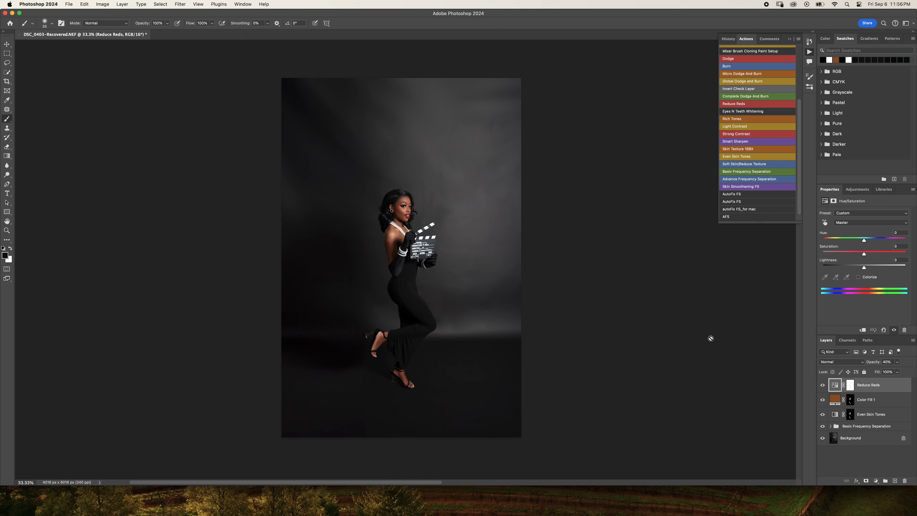
key("super+plus")
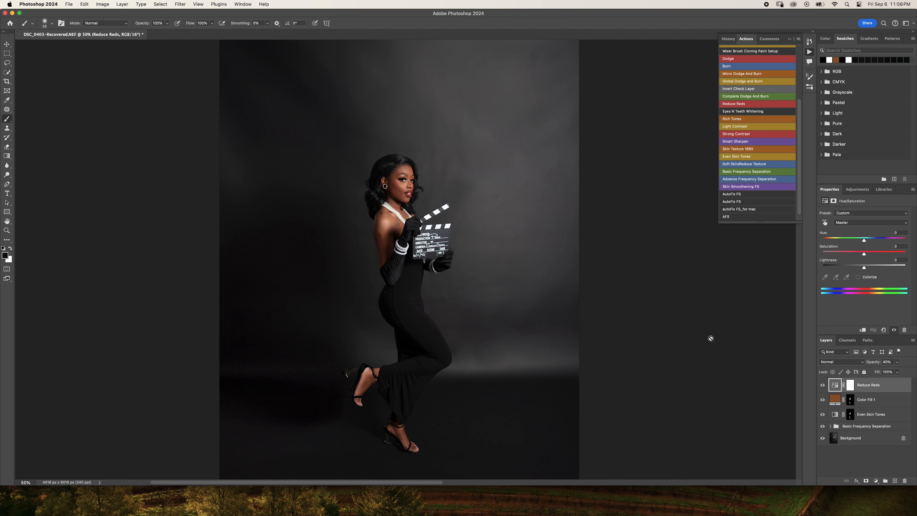
scroll(711, 338, "down", 6)
scroll(710, 338, "up", 4)
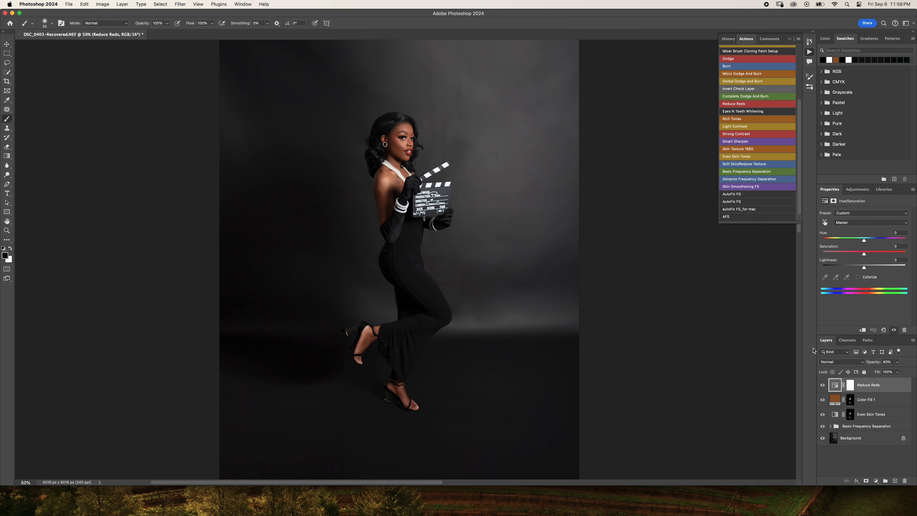
key("super+minus")
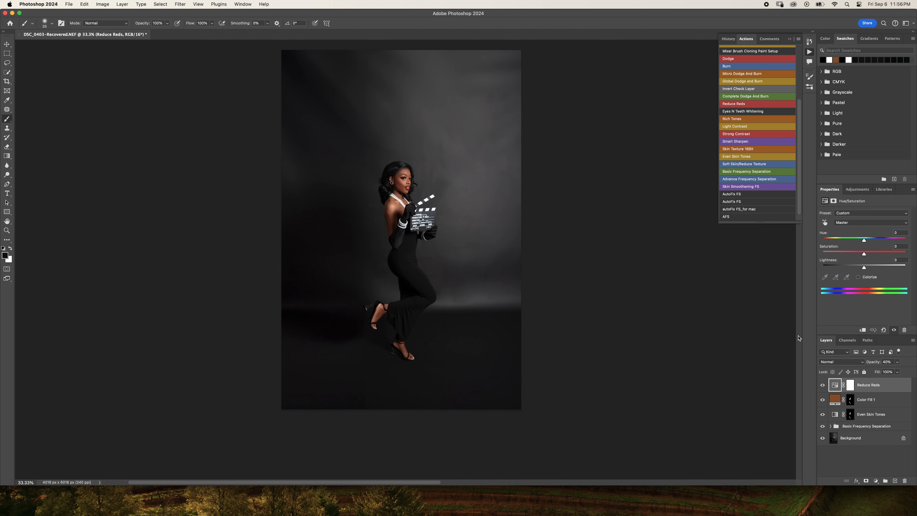
scroll(799, 338, "up", 2)
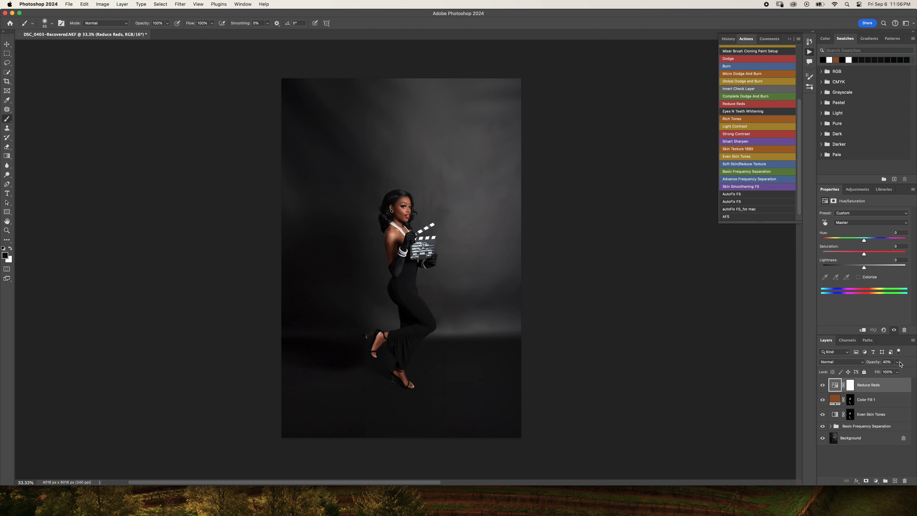
- Set the Reduce Reds layer's opacity to 25% and compare the skin close up and in the full image
left_click_drag(899, 363, 888, 373)
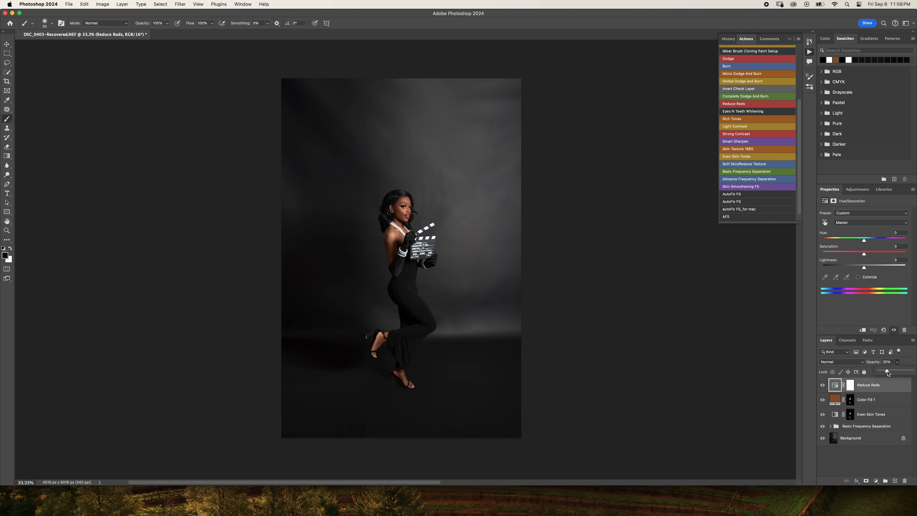
left_click(901, 363)
key("super+1")
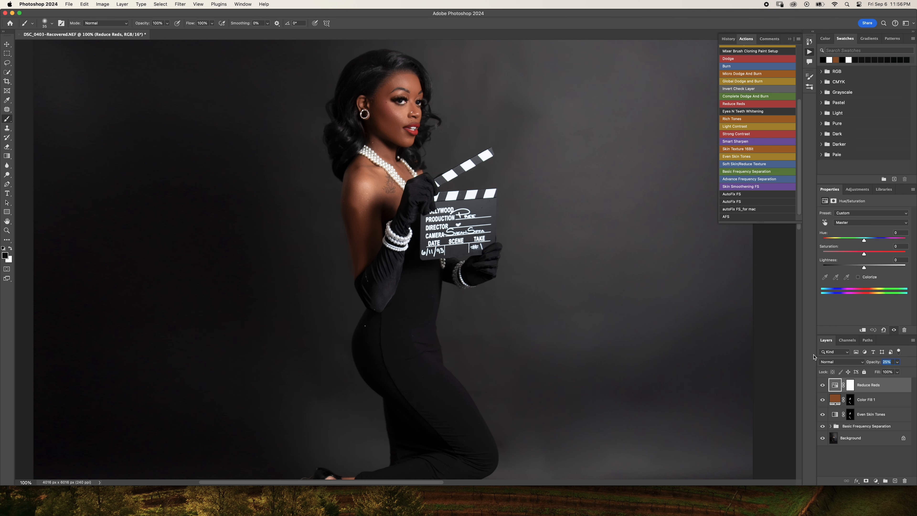
scroll(587, 357, "up", 3)
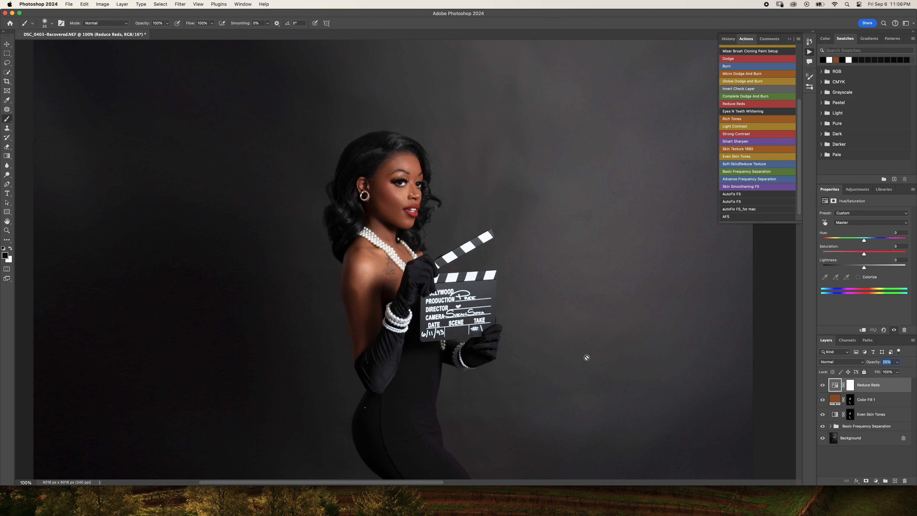
key("super+minus")
key("super+minus")
key("super+minus")
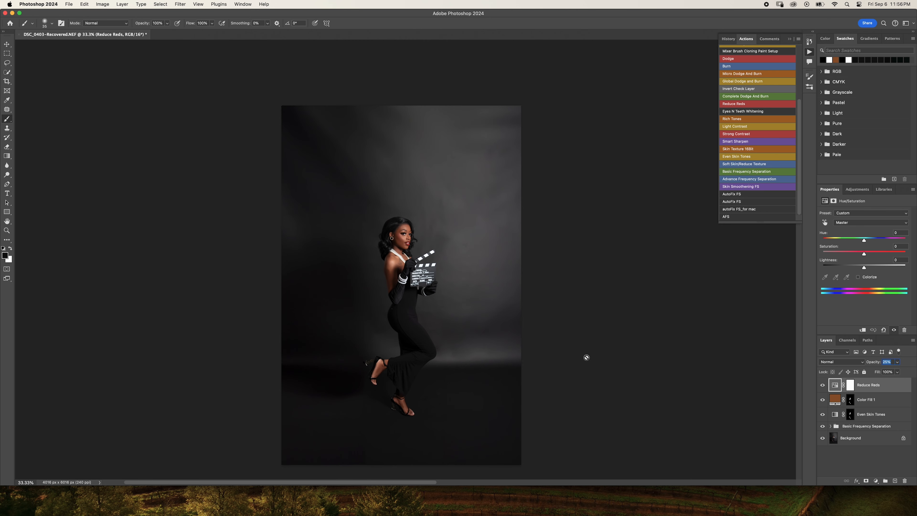
scroll(587, 357, "up", 1)
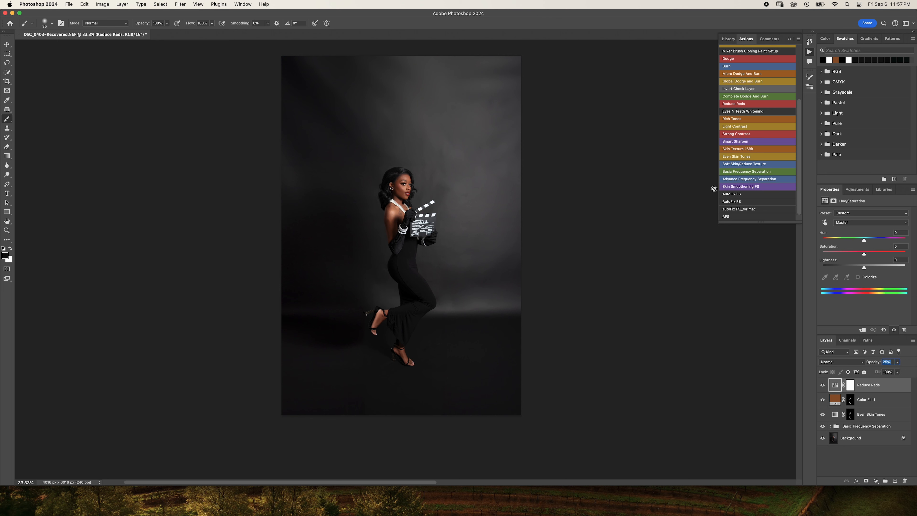
- Run the Rich Tones action to add its Multiply gradient map layer above the Reduce Reds layer
left_click(728, 120)
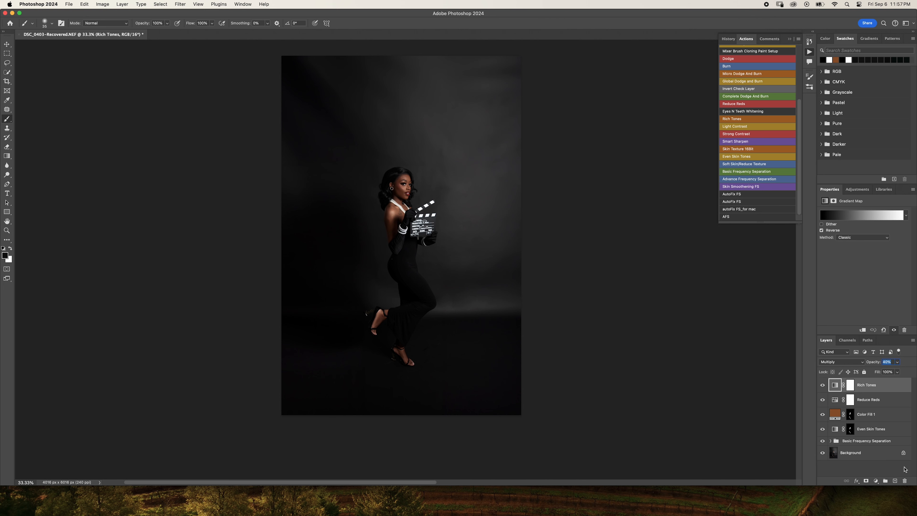
key("super+plus")
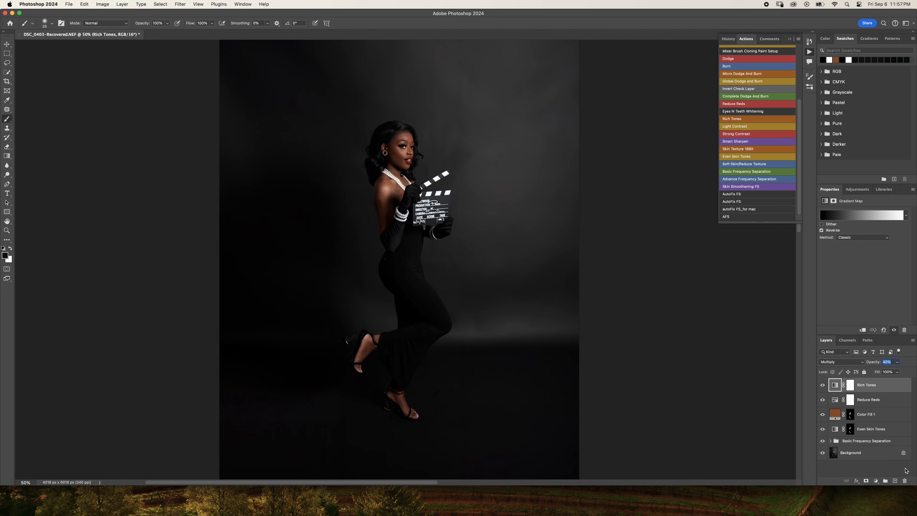
key("super+minus")
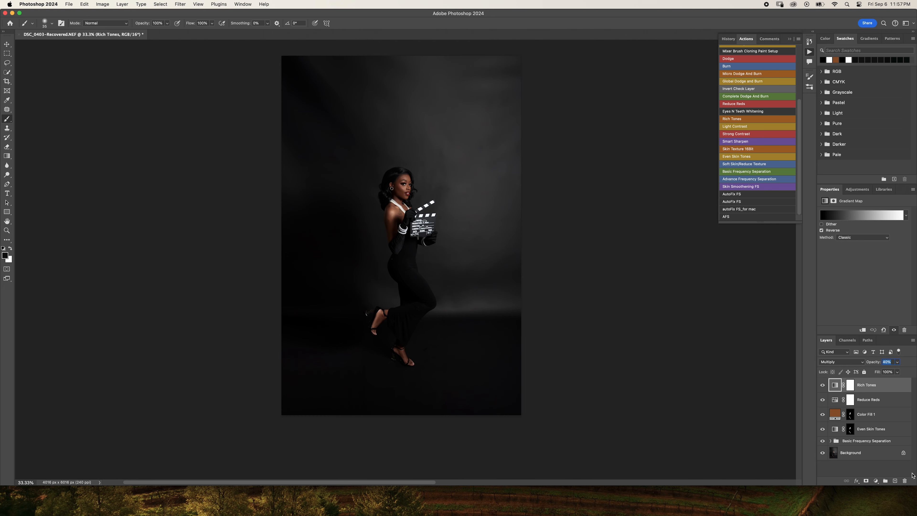
- Lower the Rich Tones layer's opacity to 7%
left_click(897, 361)
left_click_drag(892, 370, 881, 373)
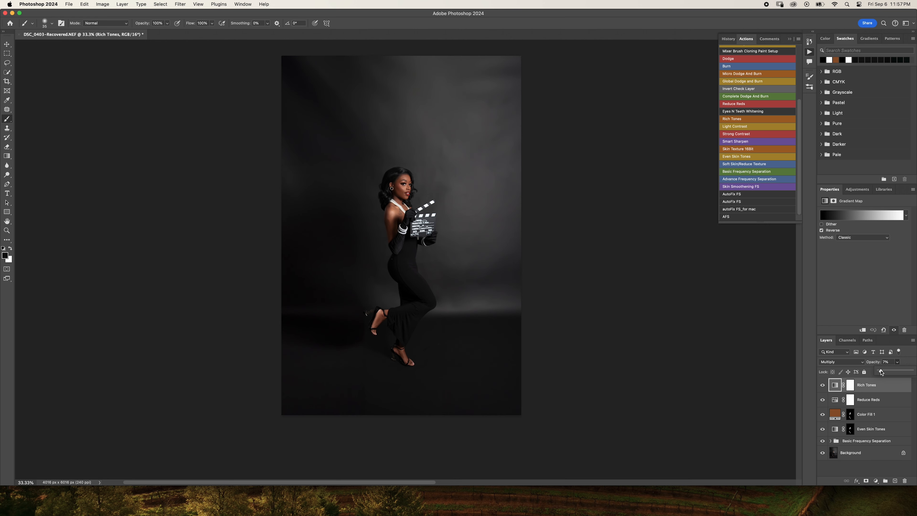
key("super+plus")
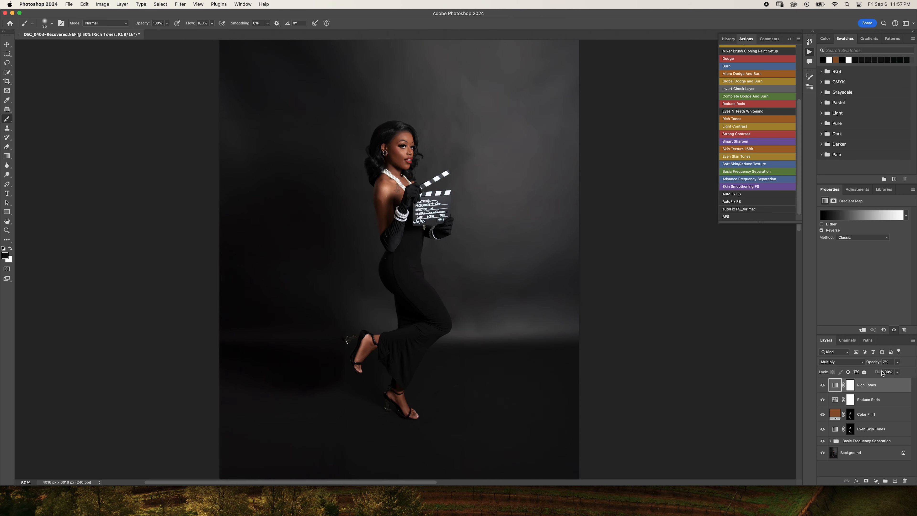
key("super+minus")
scroll(883, 371, "up", 1)
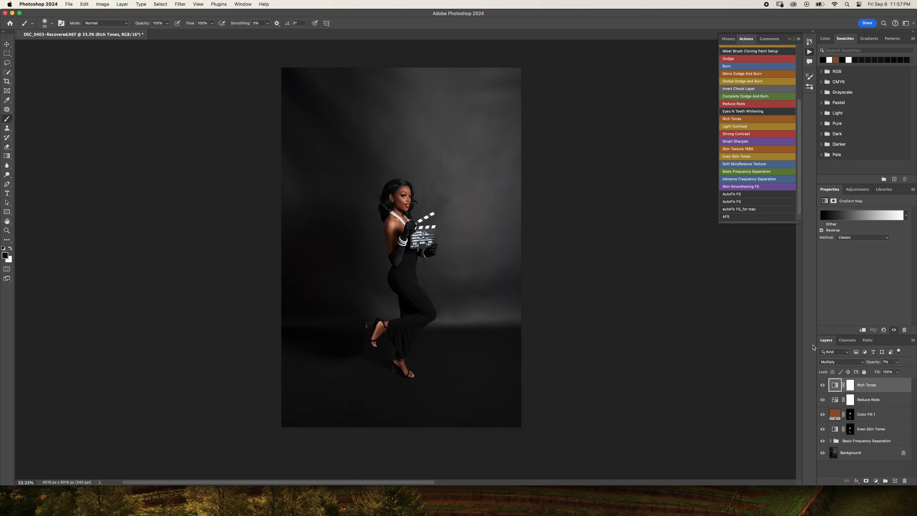
left_click(898, 362)
- Examine the retouched face, necklace and gloves up close, and compare them with the full portrait
key("super+plus")
key("super+plus")
key("super+plus")
key("super+plus")
key("super+plus")
key("super+plus")
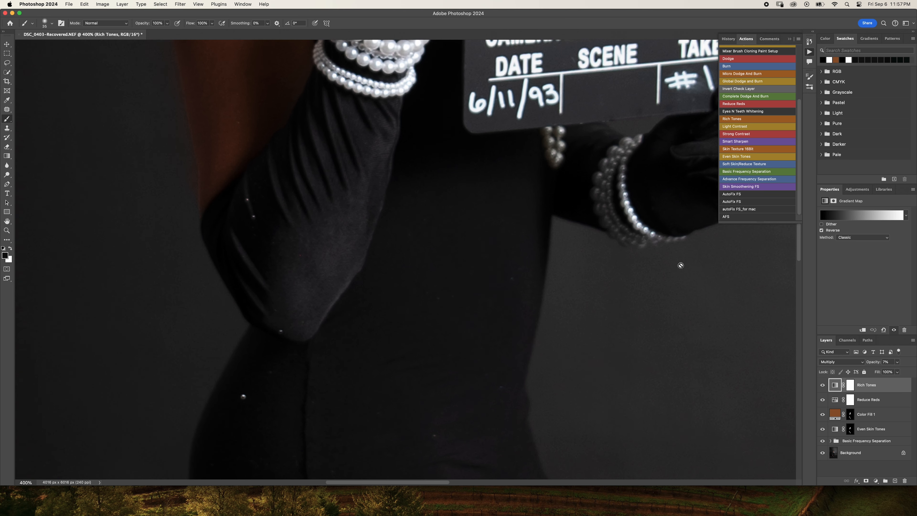
scroll(496, 198, "up", 15)
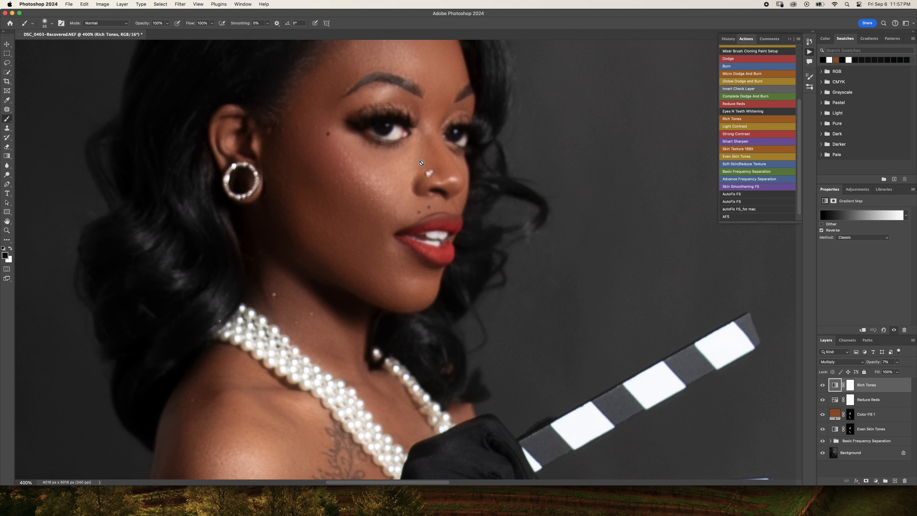
scroll(422, 163, "up", 3)
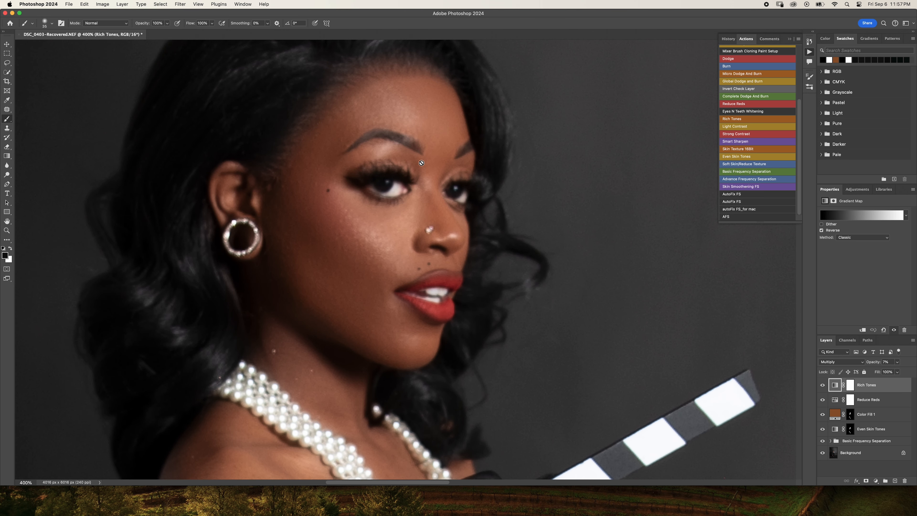
key("super+0")
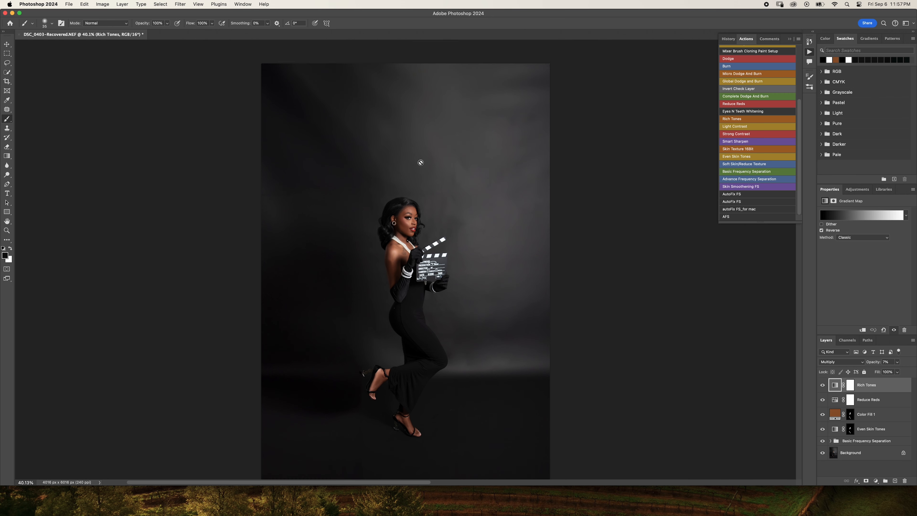
key("super+minus")
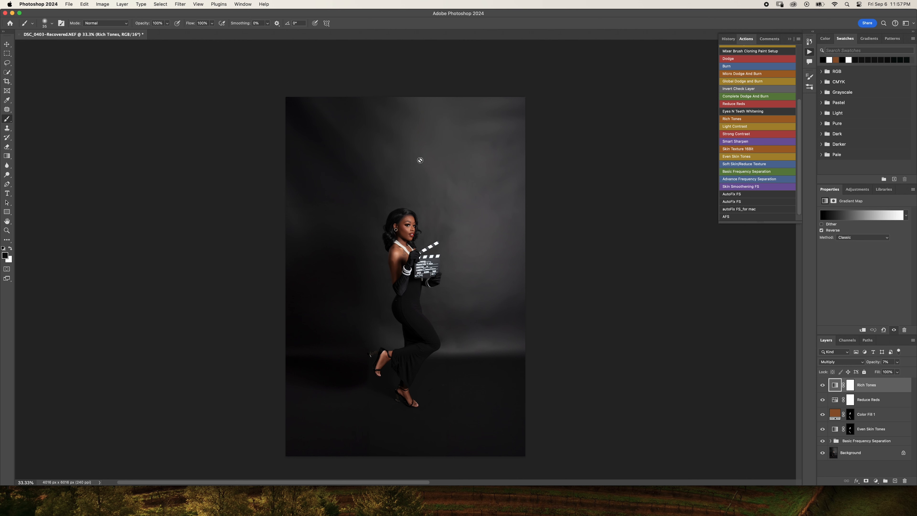
key("super+plus")
key("super+plus")
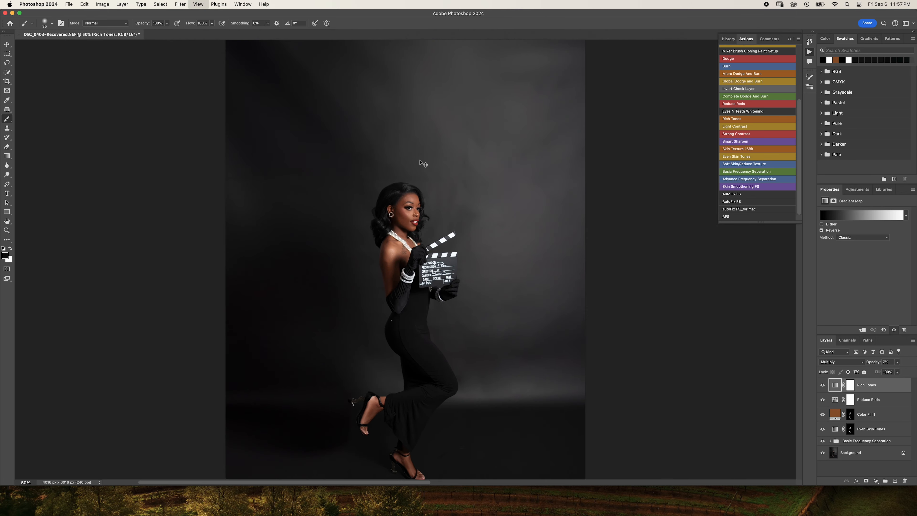
key("super+minus")
key("super+minus")
key("super+minus")
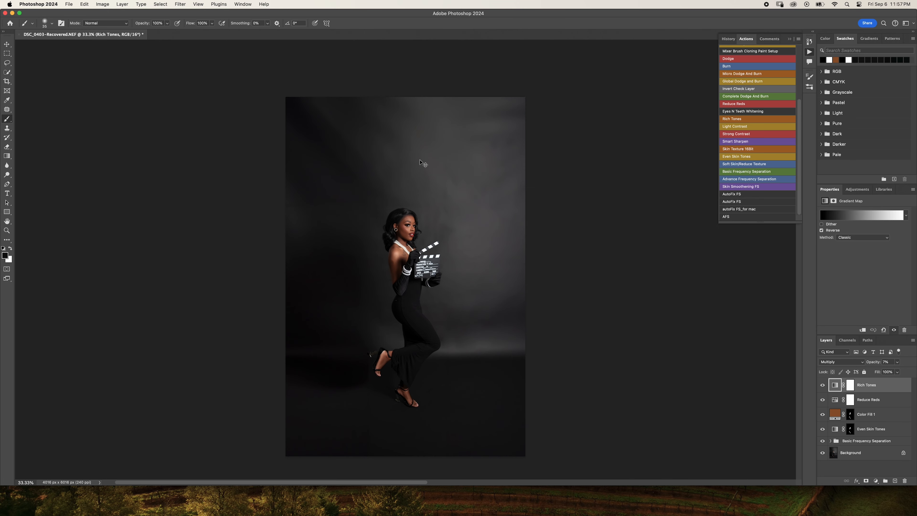
key("super+minus")
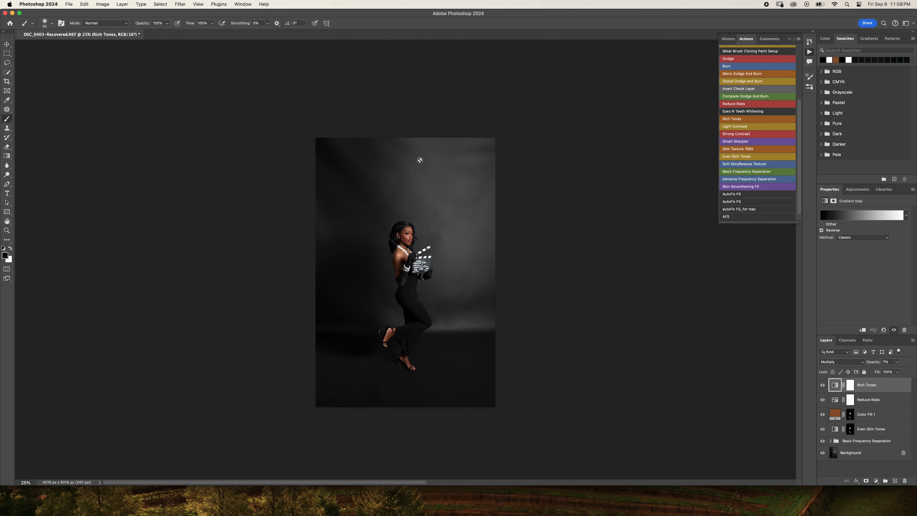
scroll(422, 163, "up", 3)
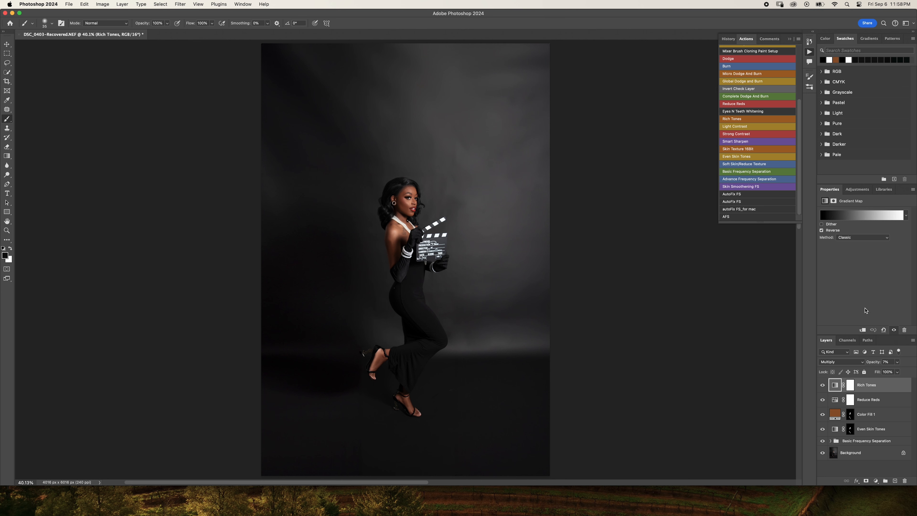
left_click(878, 482)
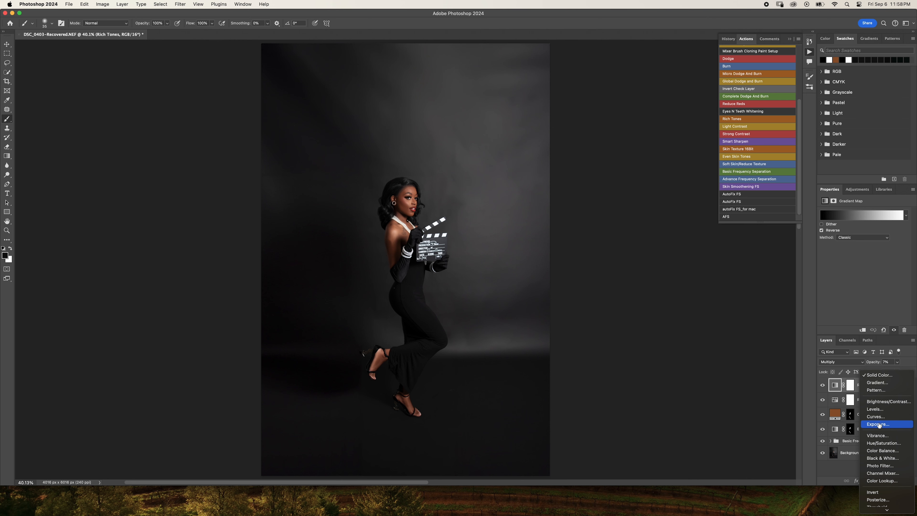
left_click(755, 433)
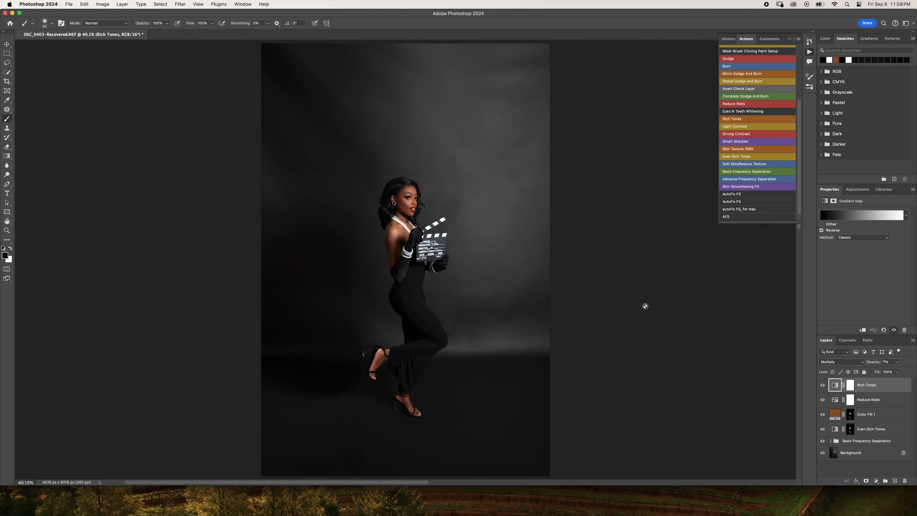
scroll(502, 270, "down", 5)
scroll(502, 269, "up", 8)
scroll(502, 269, "down", 4)
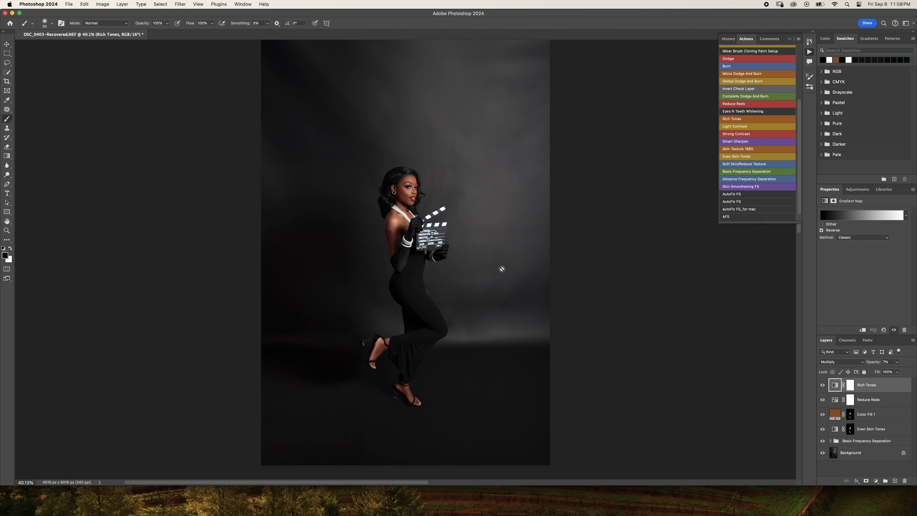
key("super+minus")
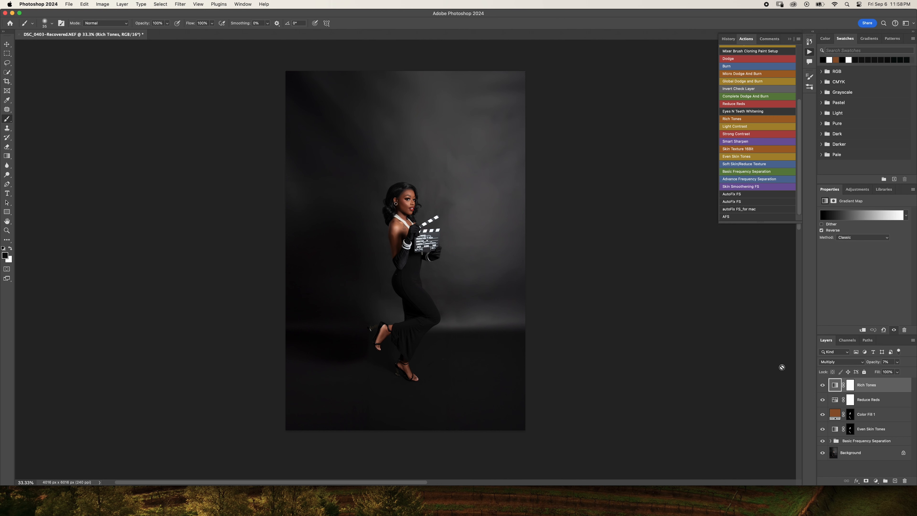
key("super+equal")
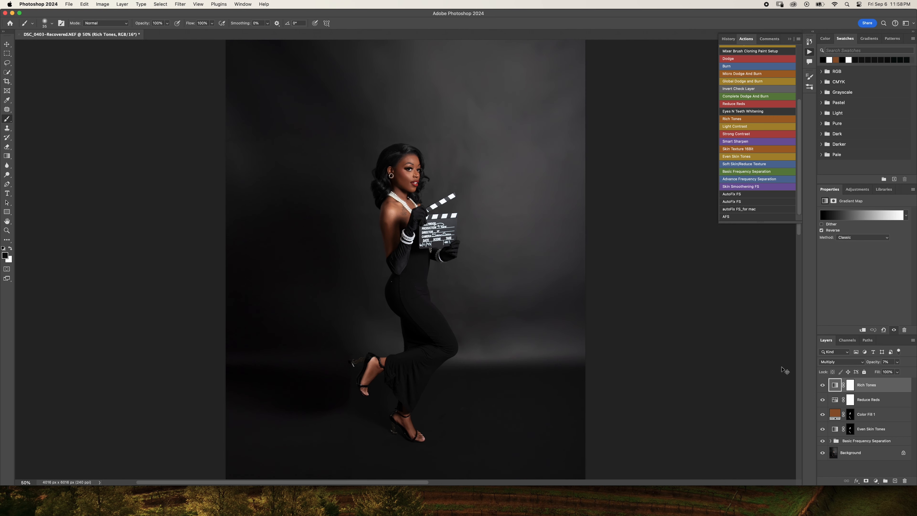
key("super+minus")
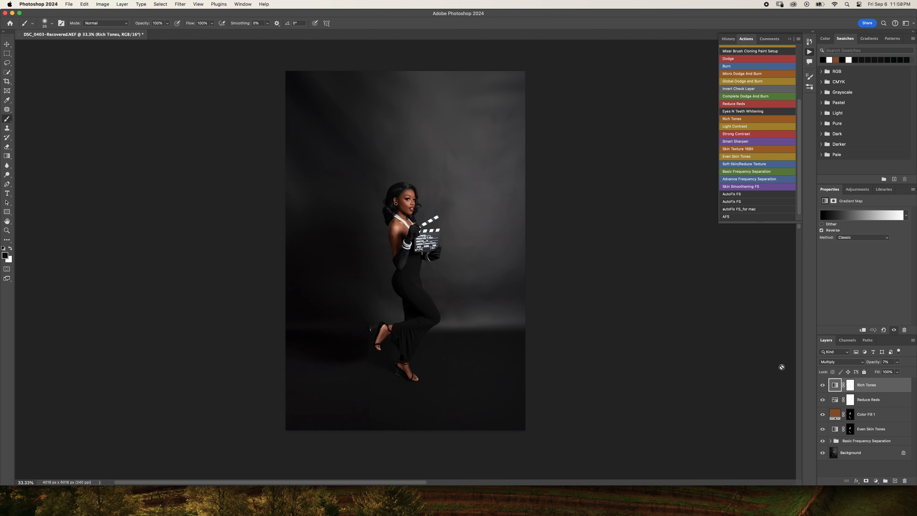
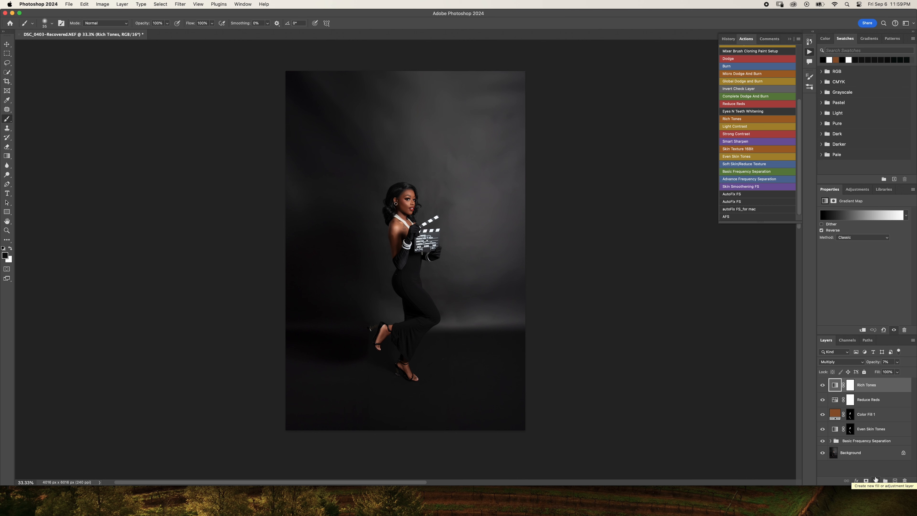
- Stamp all visible layers into a new merged layer above the Rich Tones layer, keeping the original layers
key("super+shift+e")
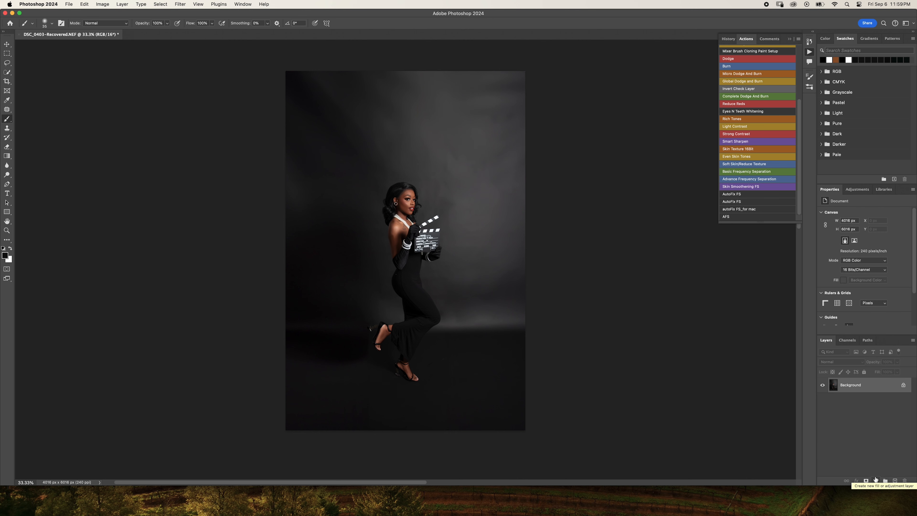
key("super+z")
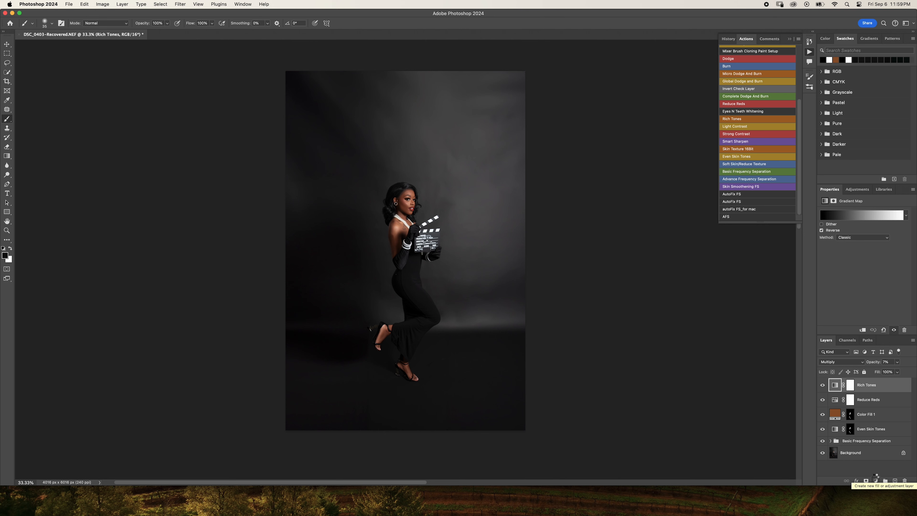
key("super+alt+shift+e")
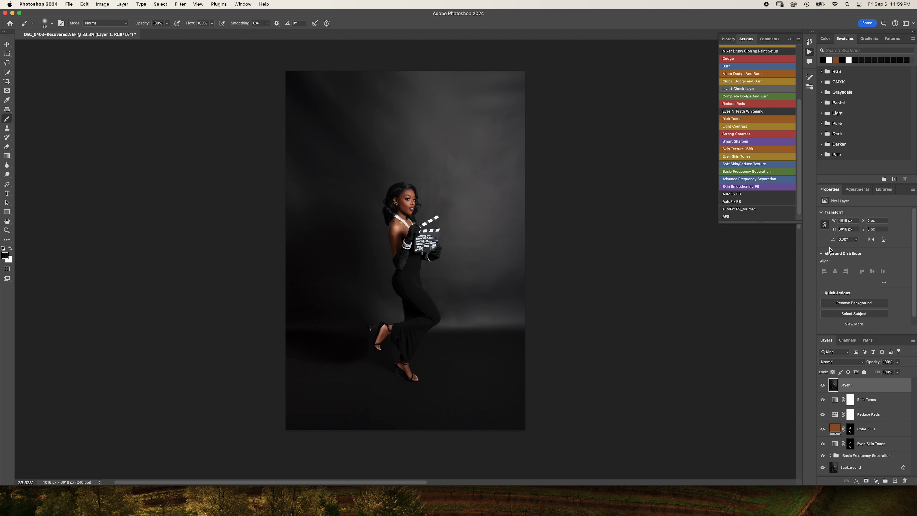
- Run the Basic Frequency Separation action on the merged layer with a Gaussian Blur radius of 2.7 pixels
left_click(751, 176)
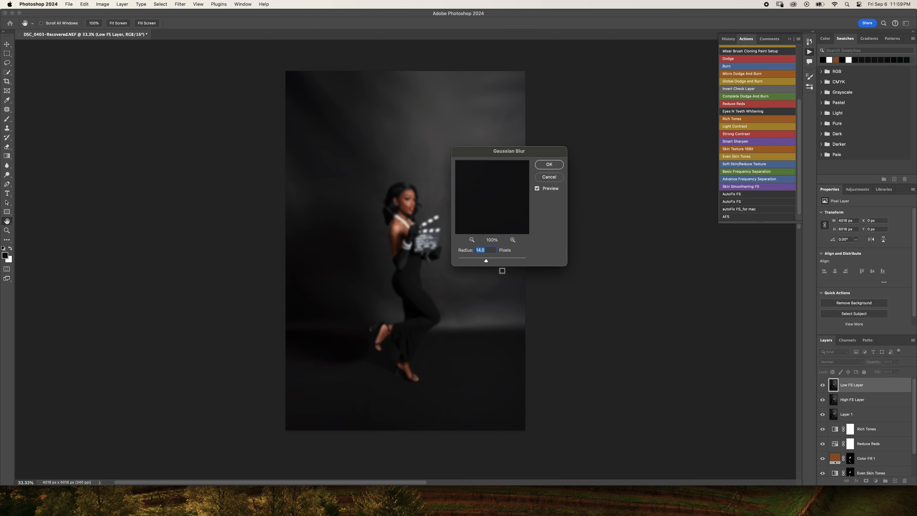
left_click_drag(484, 266, 468, 267)
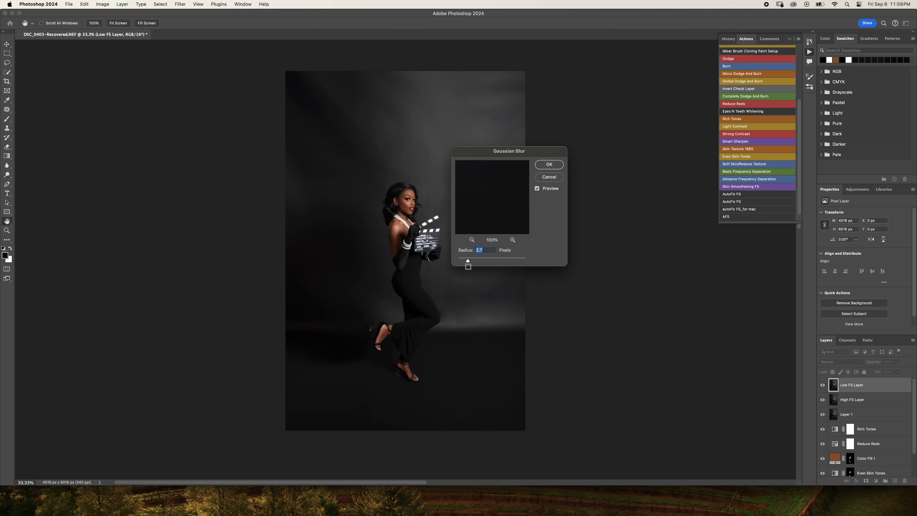
left_click(541, 166)
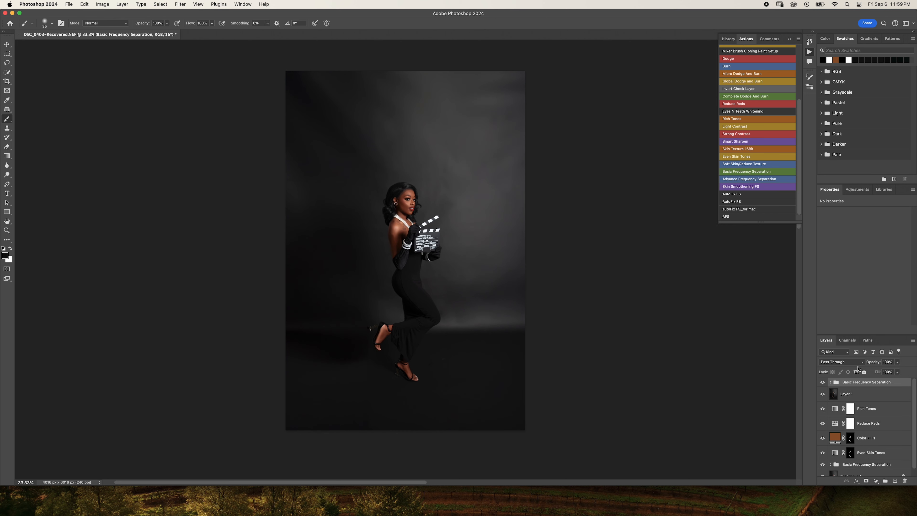
- Select the Low FS Layer in the new frequency separation group and switch to the Mixer Brush with a cleaned brush
left_click(831, 382)
left_click(856, 413)
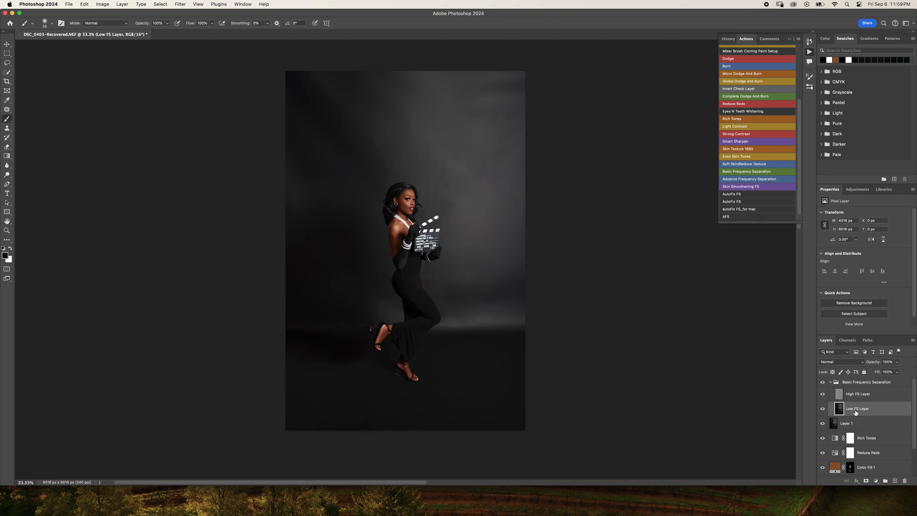
right_click(8, 120)
left_click(29, 145)
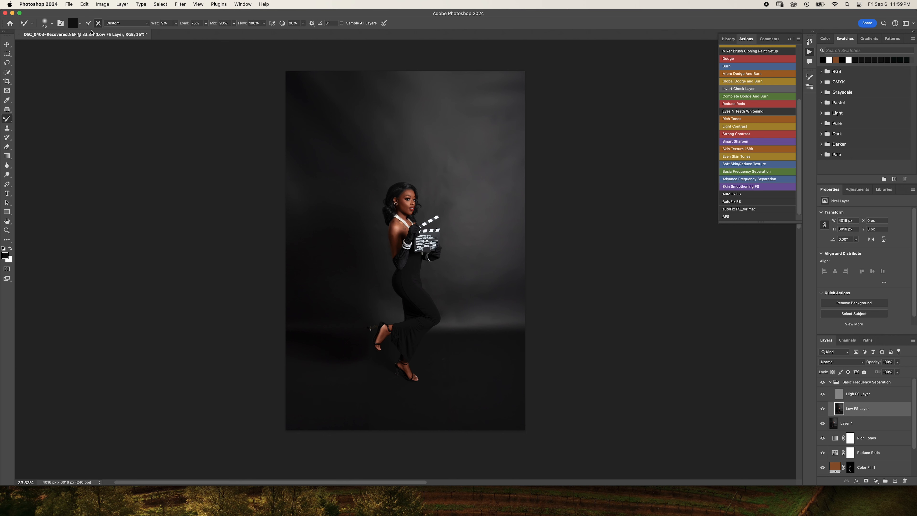
left_click(98, 25)
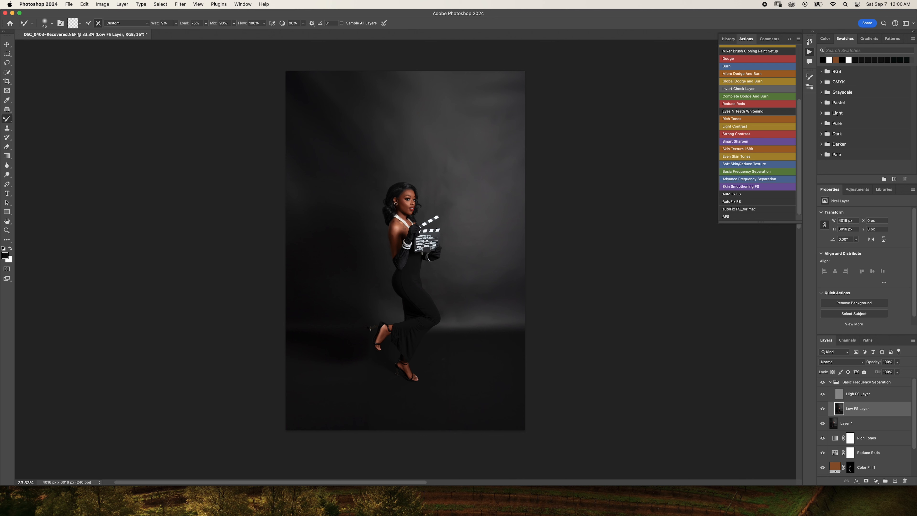
- Blend the uneven backdrop tones around the subject's head and clapperboard on the Low FS Layer, resizing the Mixer Brush as needed
key("]")
key("]")
key("]")
key("]")
key("]")
key("]")
key("]")
key("]")
key("]")
key("]")
key("]")
key("]")
key("]")
key("]")
key("]")
key("]")
left_click(98, 23)
key("bracketright")
key("bracketright")
key("bracketright")
key("bracketright")
key("bracketleft")
key("bracketleft")
key("bracketleft")
key("bracketleft")
key("bracketleft")
mouse_move(454, 193)
left_mouse_down()
mouse_move(442, 173)
mouse_move(433, 182)
left_mouse_up()
key("bracketright")
key("bracketright")
key("bracketleft")
key("bracketleft")
key("bracketleft")
key("bracketleft")
key("bracketleft")
key("bracketright")
key("bracketright")
key("bracketright")
key("bracketleft")
key("bracketright")
key("bracketleft")
- Check the blended backdrop close up and set the Mixer Brush's Wet value to 15%
key("super+equal")
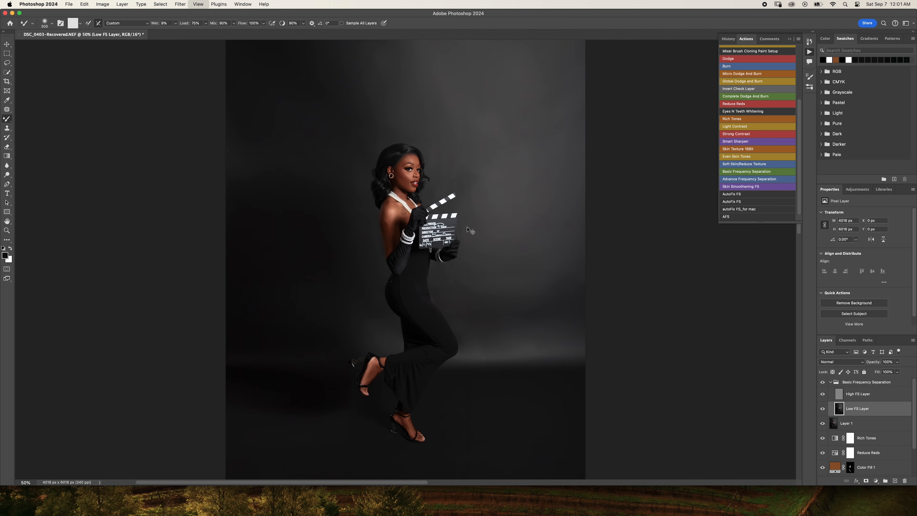
key("super+equal")
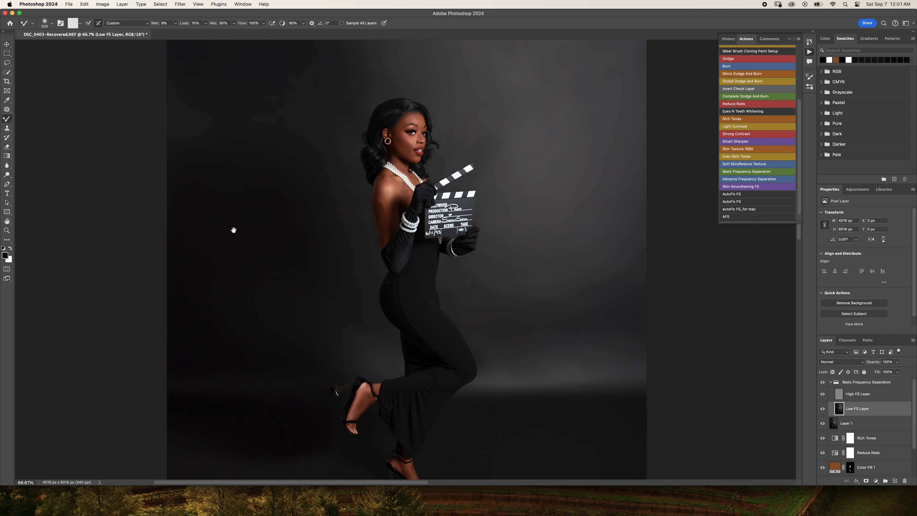
scroll(231, 229, "up", 5)
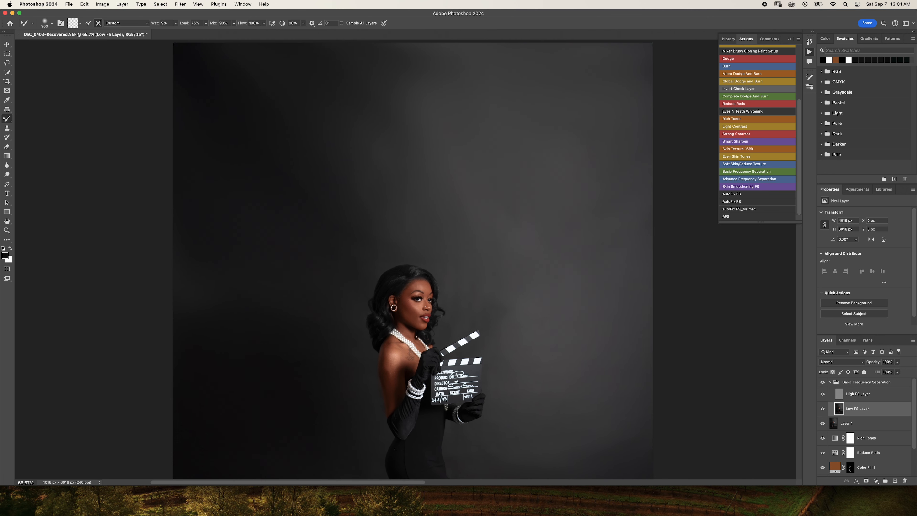
left_click(176, 24)
scroll(181, 93, "down", 4)
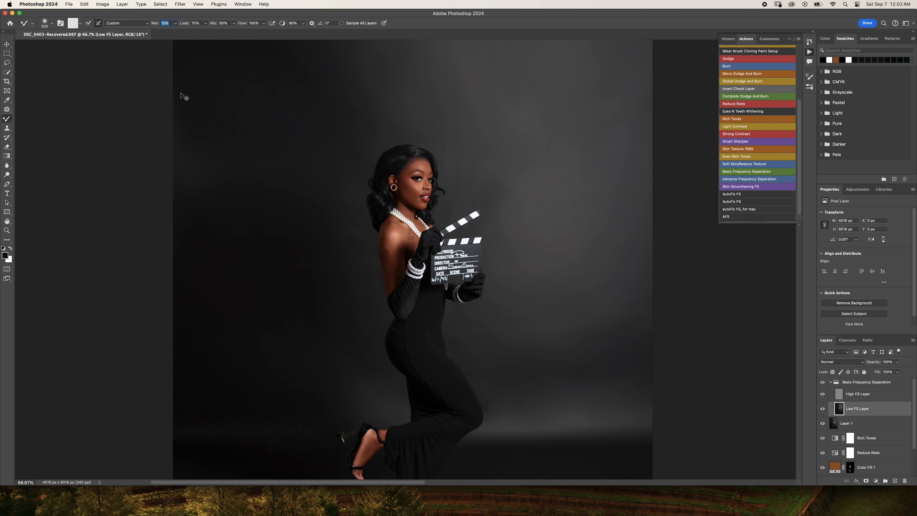
key("super+minus")
key("super+minus")
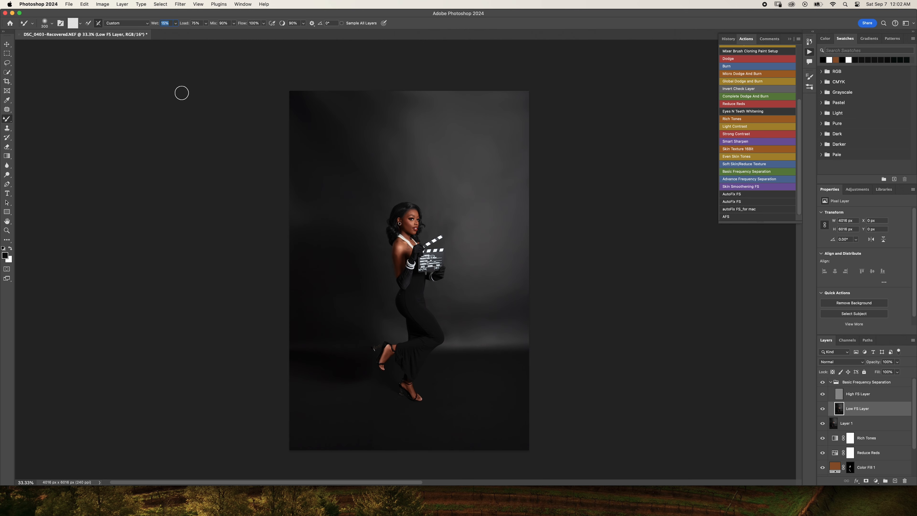
- Blend the dark backdrop along the image's left side and above the subject with a Mixer Brush enlarged to about 1000–1200 pixels
key("bracketright")
key("bracketright")
mouse_move(303, 256)
left_mouse_down()
mouse_move(304, 239)
mouse_move(302, 268)
mouse_move(309, 238)
mouse_move(293, 255)
mouse_move(319, 254)
mouse_move(309, 258)
mouse_move(297, 195)
mouse_move(300, 249)
mouse_move(300, 214)
mouse_move(337, 260)
mouse_move(296, 214)
left_mouse_up()
key("bracketleft")
key("bracketright")
key("bracketright")
key("bracketright")
key("bracketright")
key("bracketright")
key("bracketright")
mouse_move(297, 225)
left_mouse_down()
mouse_move(297, 310)
mouse_move(277, 187)
mouse_move(291, 186)
mouse_move(298, 297)
mouse_move(309, 257)
mouse_move(296, 185)
mouse_move(306, 302)
mouse_move(285, 179)
mouse_move(312, 288)
mouse_move(307, 108)
mouse_move(326, 226)
mouse_move(309, 69)
left_mouse_up()
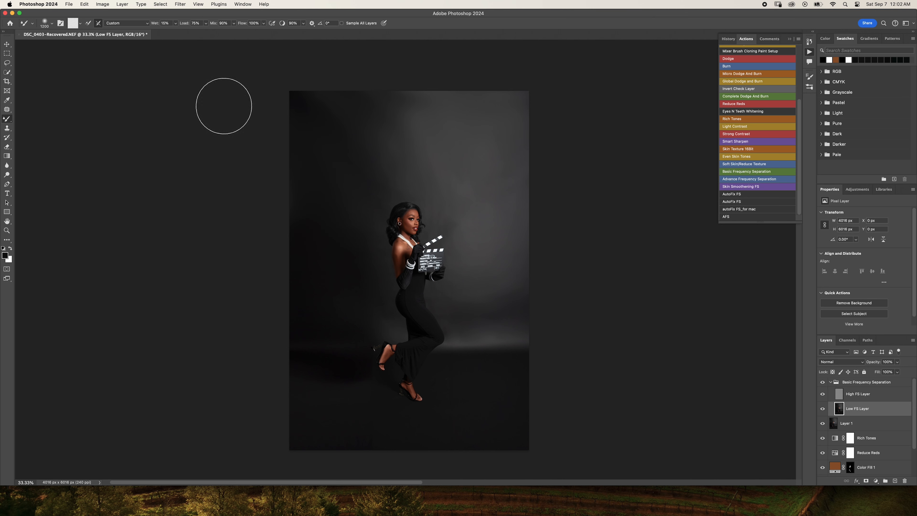
key("p")
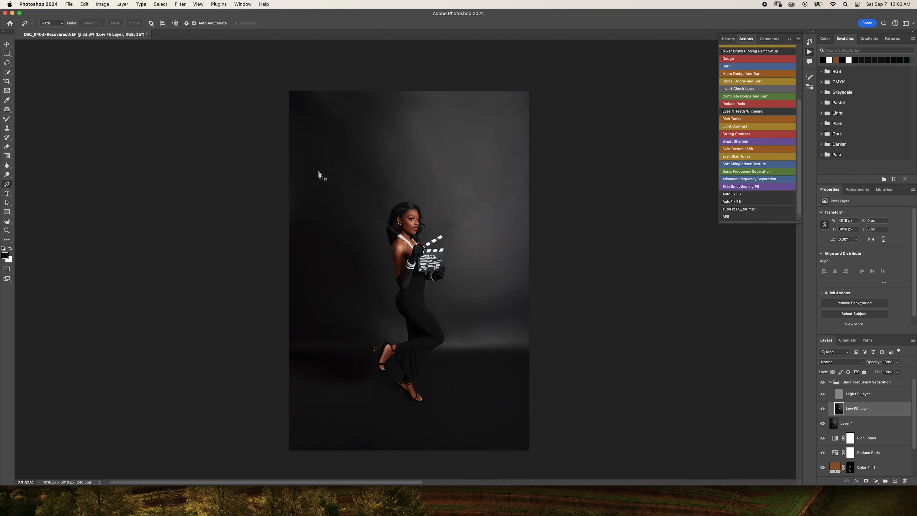
key("b")
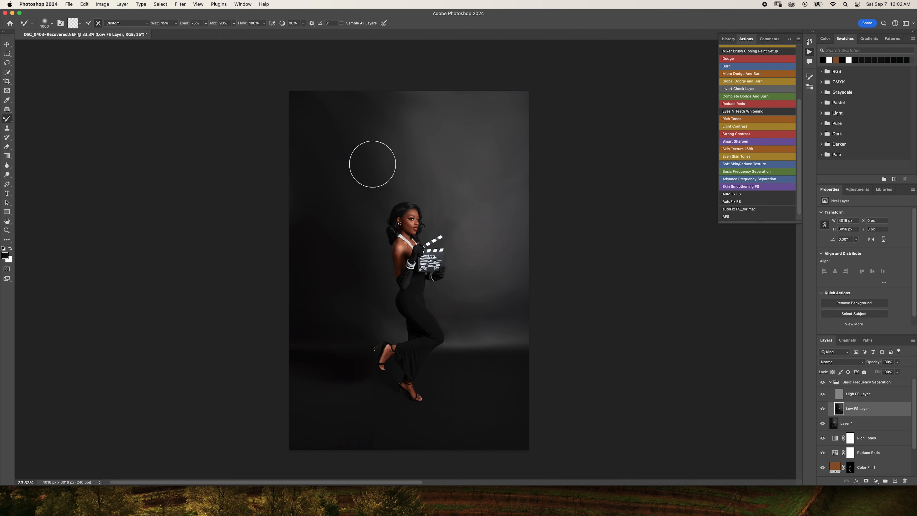
key("p")
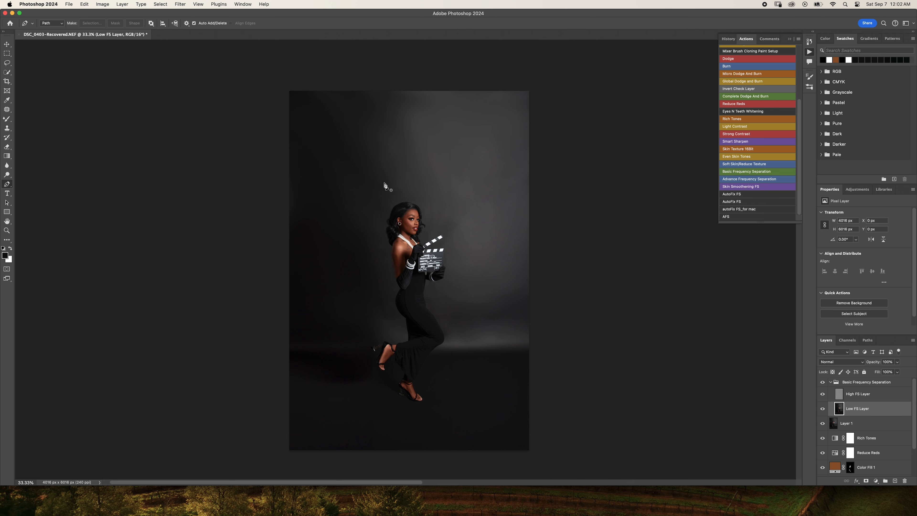
key("b")
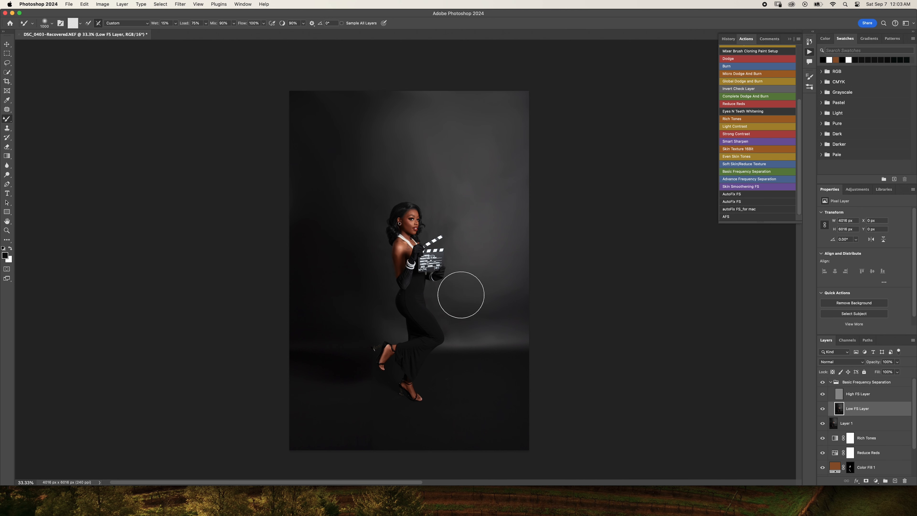
- Compare the backdrop with and without the new Basic Frequency Separation group, viewing the full portrait at different sizes
key("super+minus")
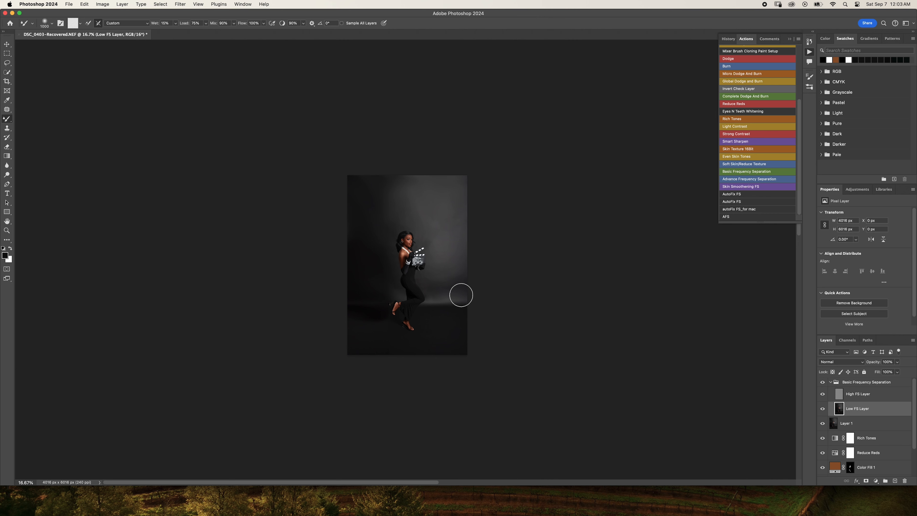
key("super+plus")
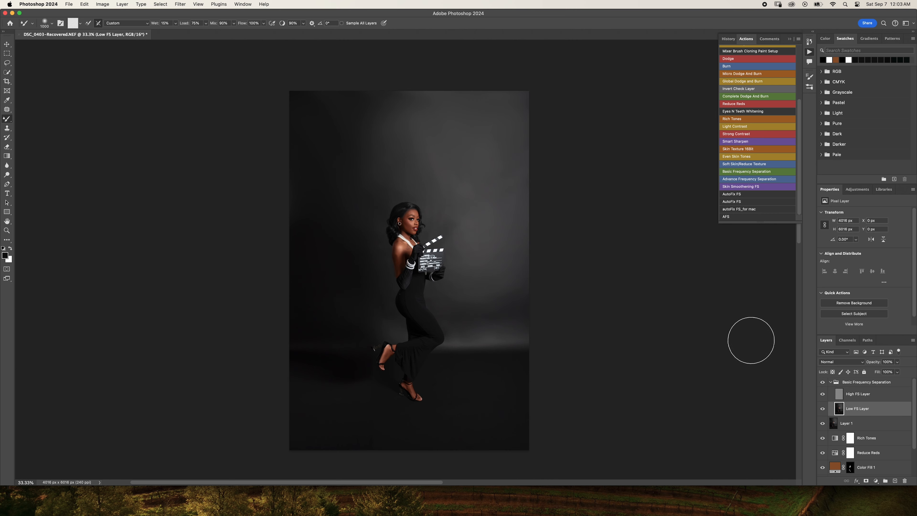
left_click(822, 384)
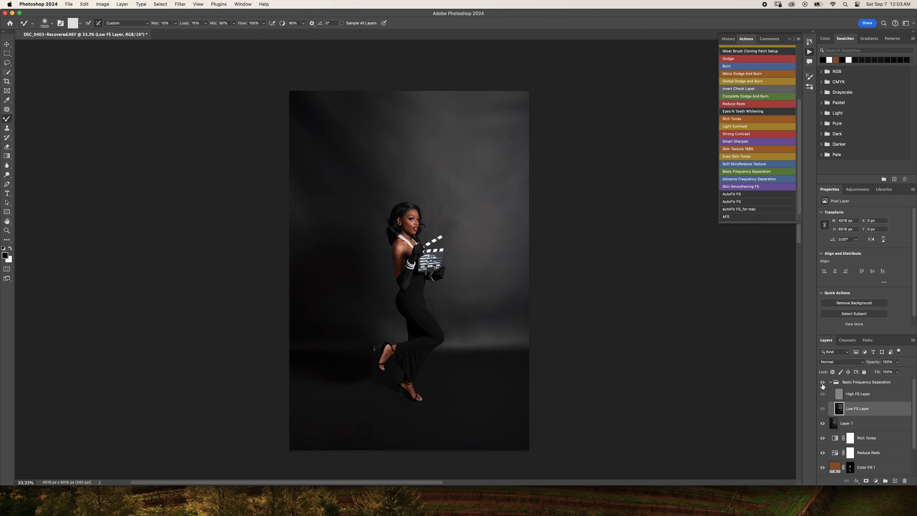
left_click(823, 385)
left_click(823, 385)
left_click(823, 385)
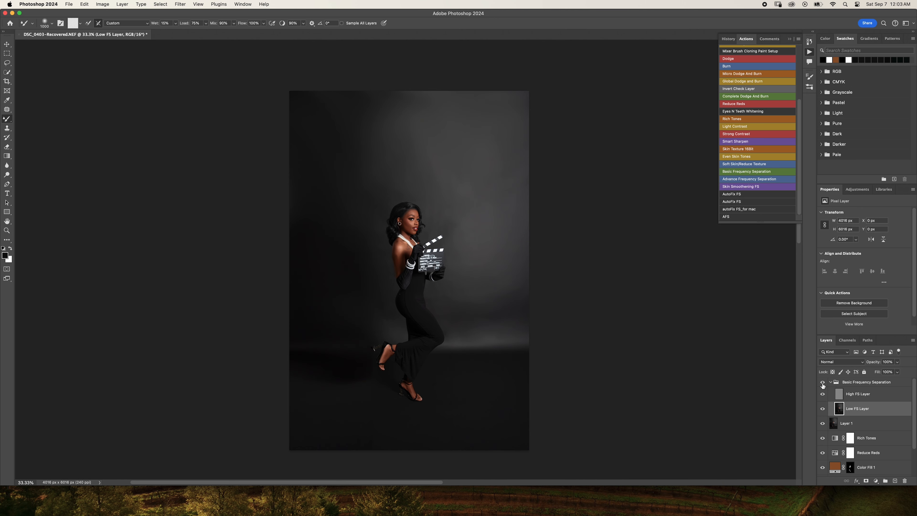
left_click(823, 385)
left_click(823, 384)
scroll(642, 347, "down", 3)
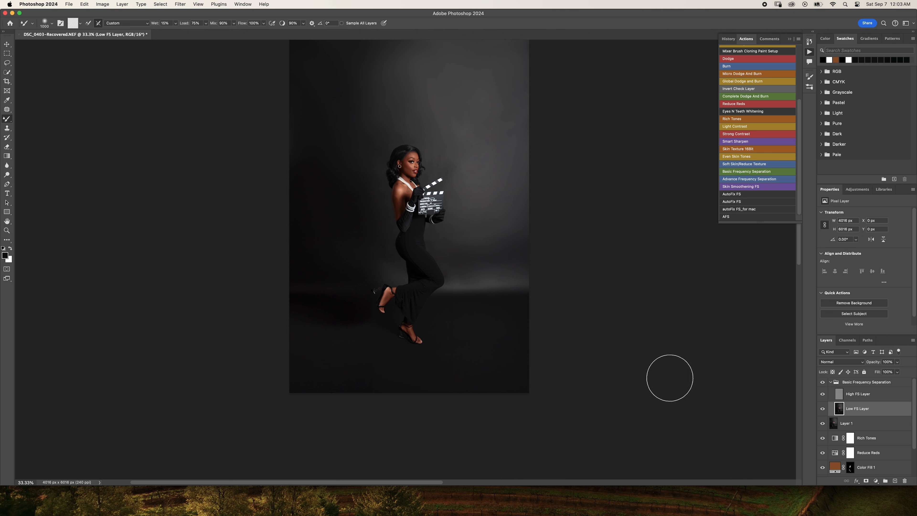
scroll(636, 346, "up", 2)
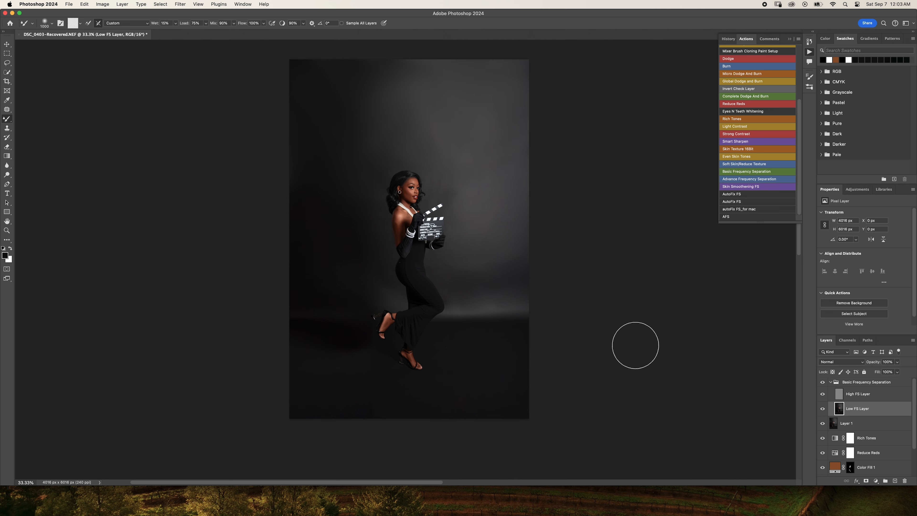
key("super+minus")
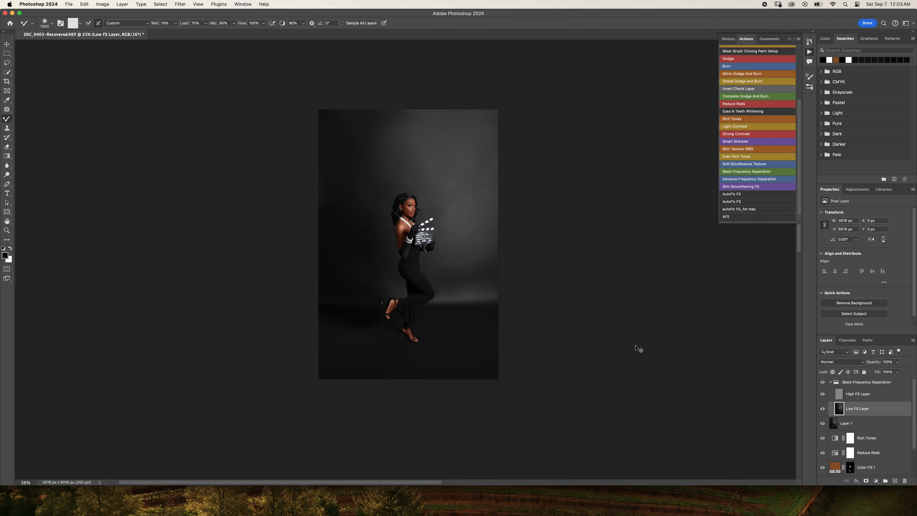
- Run the Reduce Reds action above the collapsed frequency separation group and set the new layer's opacity to 60%
left_click(831, 382)
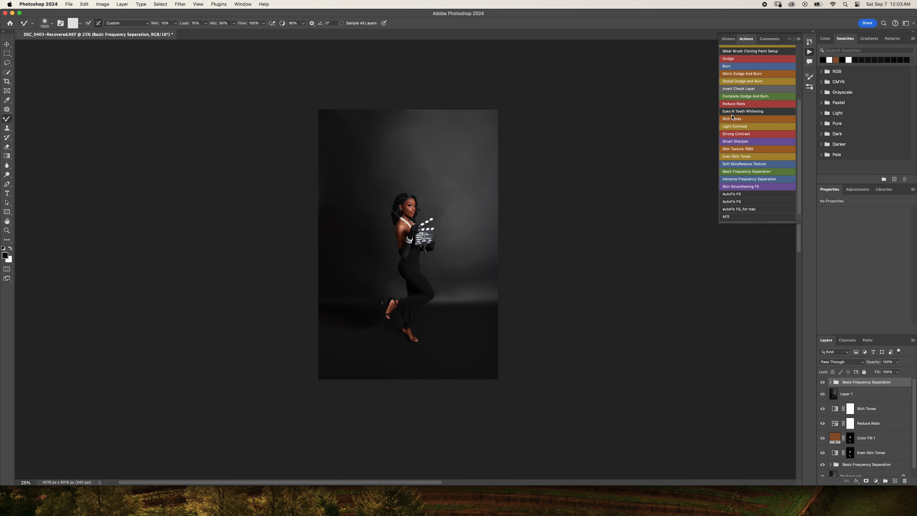
left_click(731, 104)
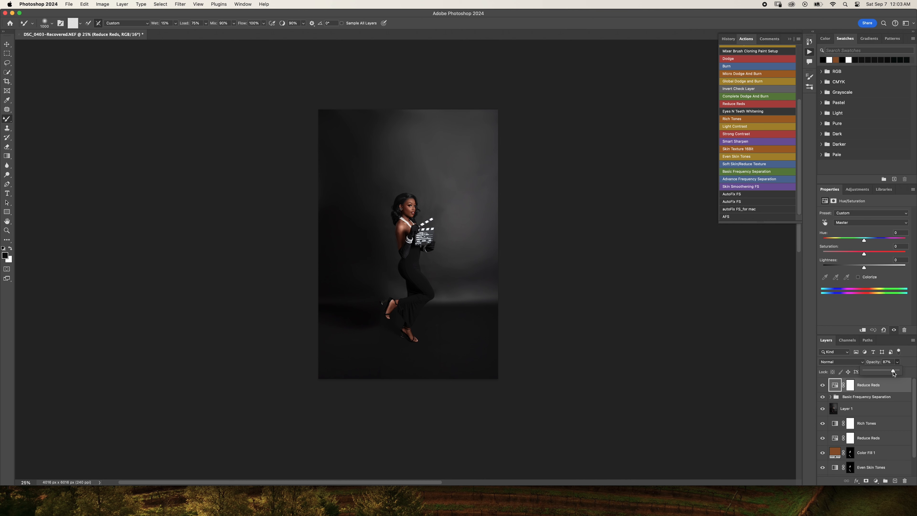
key("super+1")
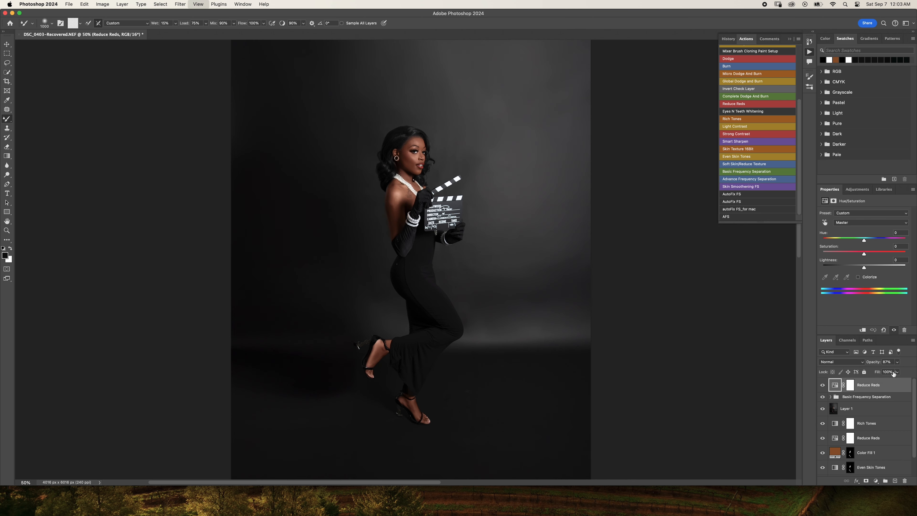
scroll(546, 239, "up", 5)
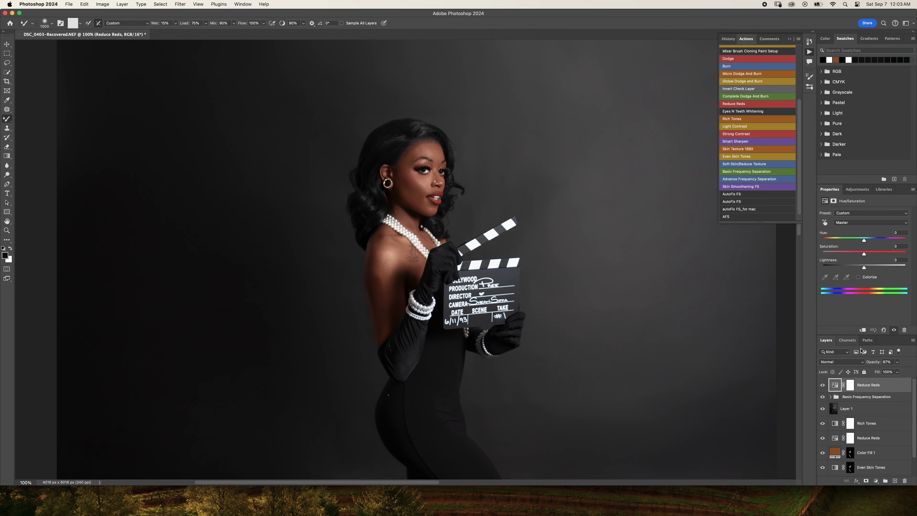
left_click(897, 362)
key("super+minus")
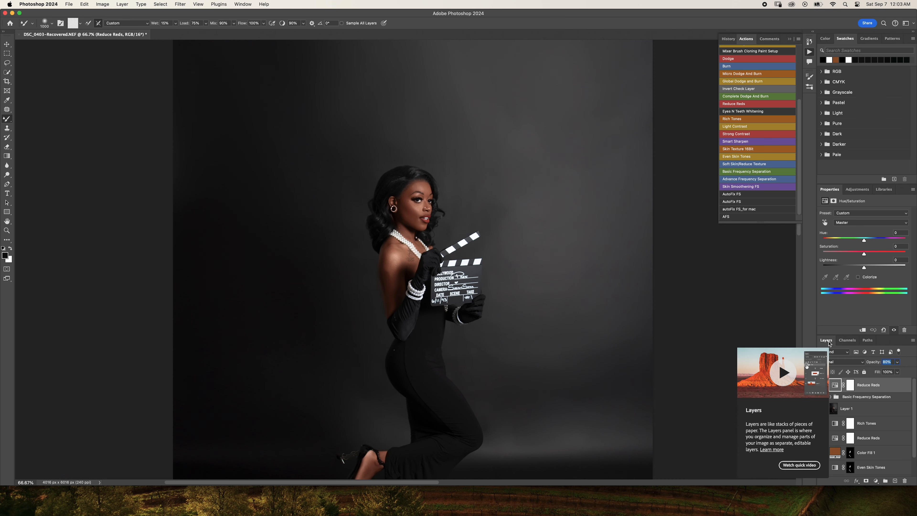
key("super+minus")
key("super+minus")
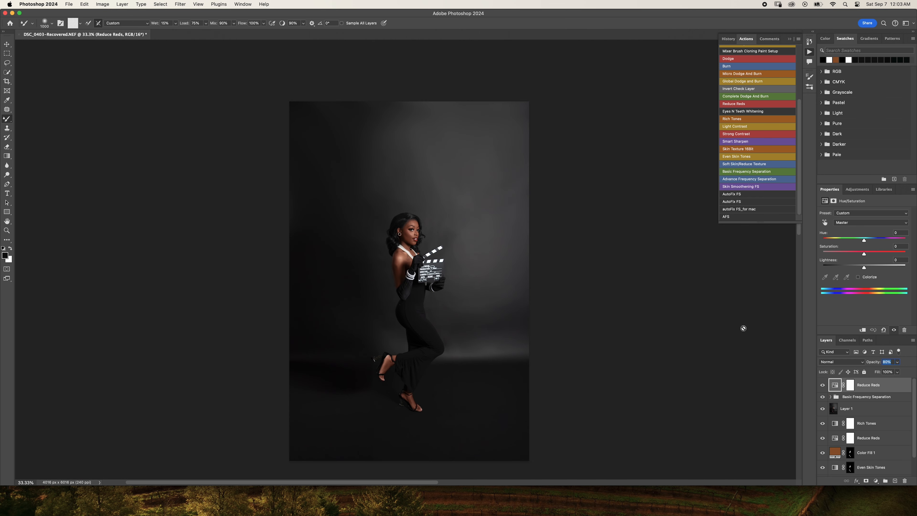
- Run the Skin Texture action, accept the noise, and lower the Emboss amount, keeping the angle at 91° and height at 11 pixels
left_click(631, 251)
left_click(491, 185)
scroll(531, 192, "down", 3)
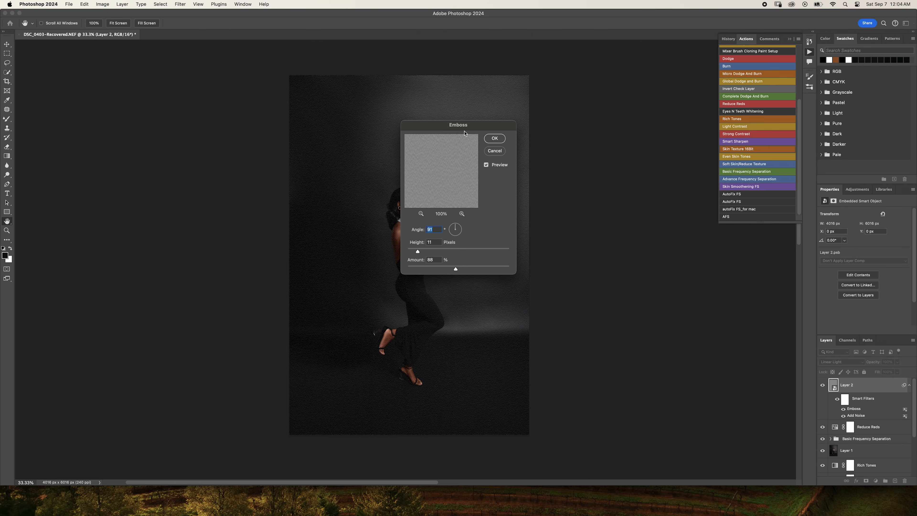
left_click_drag(464, 130, 616, 141)
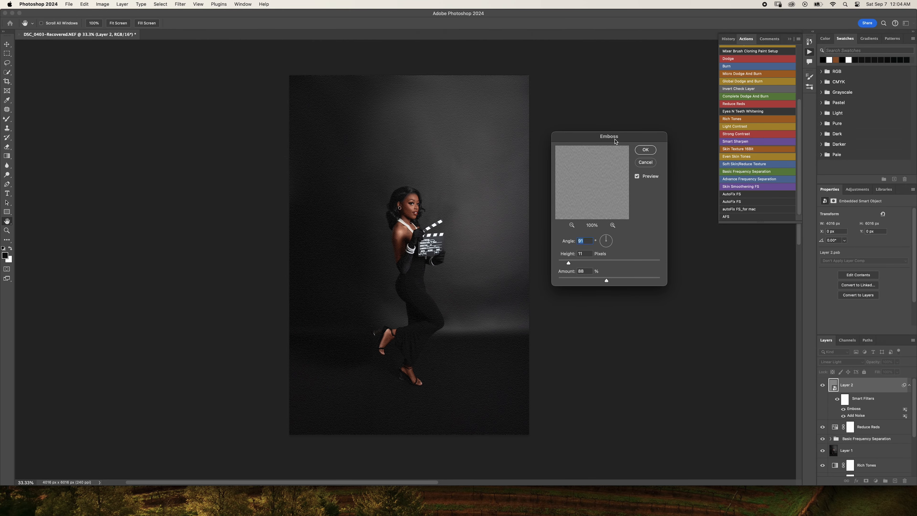
key("super+plus")
key("super+plus")
key("super+plus")
key("super+plus")
key("super+plus")
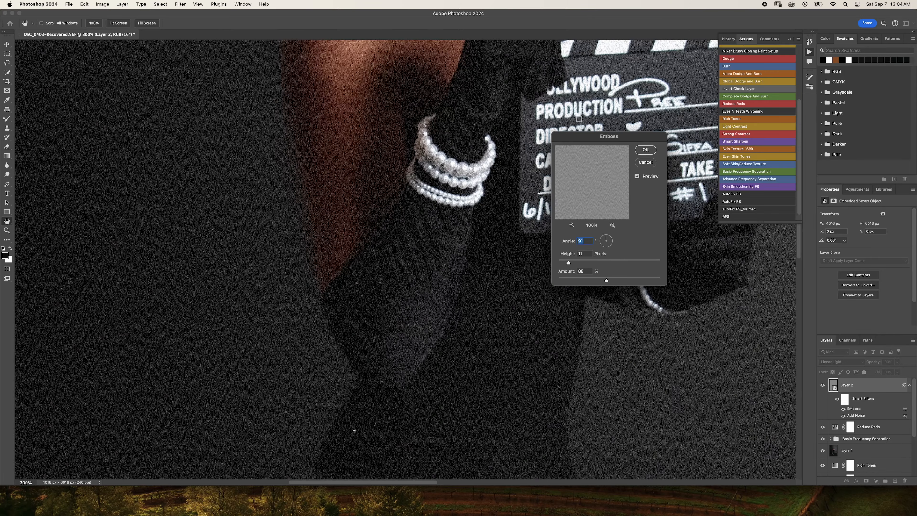
scroll(313, 109, "up", 15)
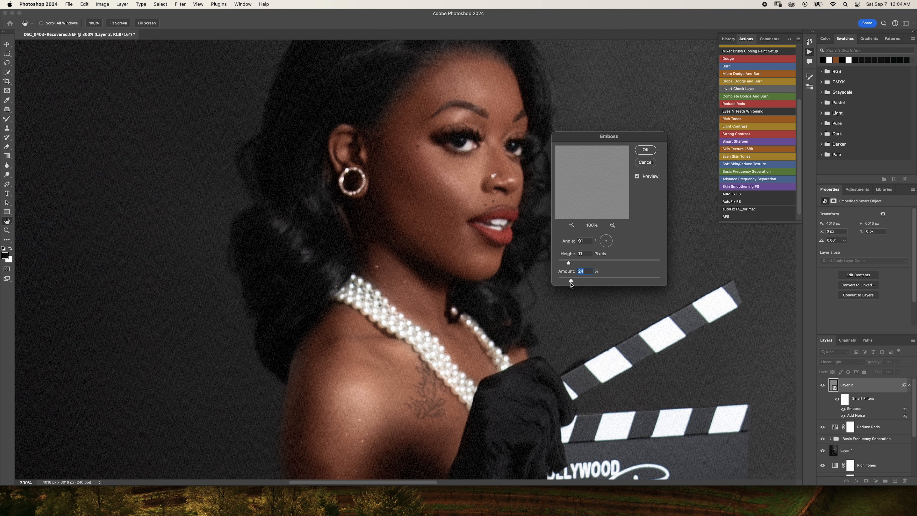
left_click_drag(572, 282, 569, 284)
left_click_drag(568, 283, 569, 282)
left_click(645, 150)
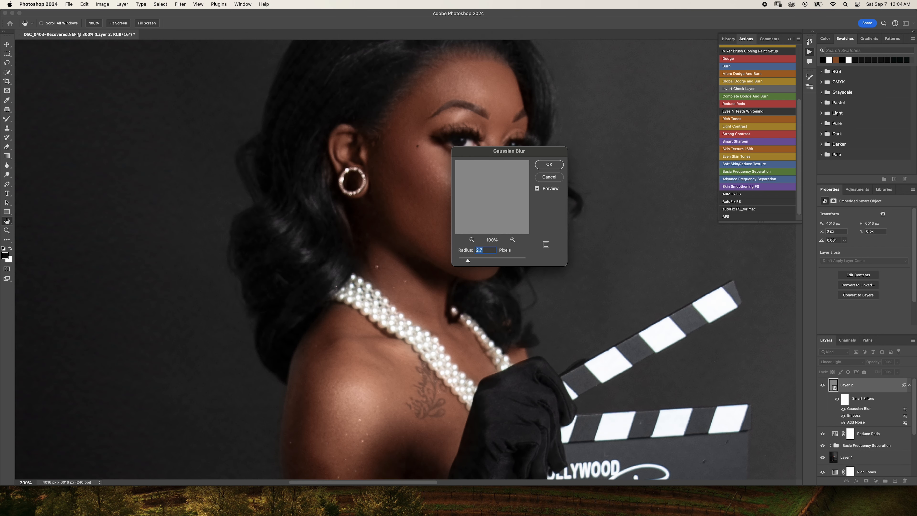
- Reduce the skin texture's Gaussian Blur radius below 2.7 pixels and apply the filter
left_click_drag(496, 154, 599, 162)
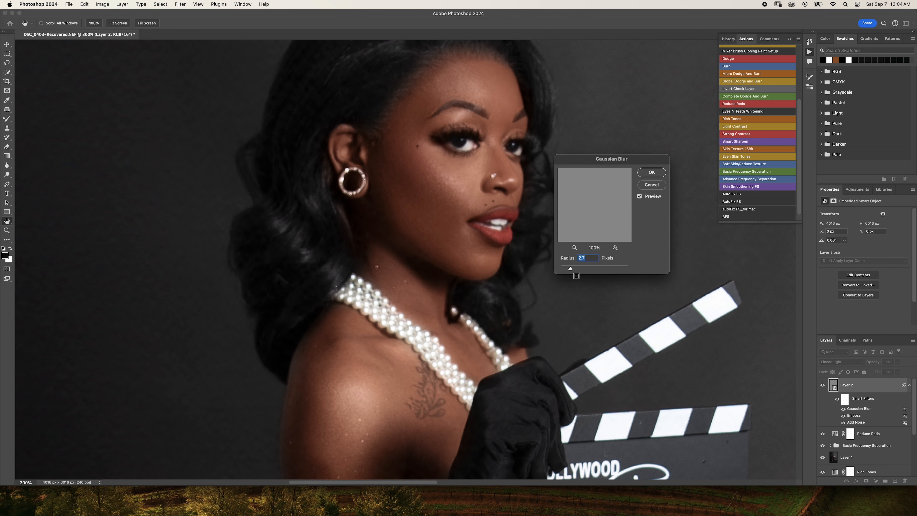
left_click_drag(571, 271, 544, 268)
left_click_drag(564, 267, 562, 267)
left_click(647, 173)
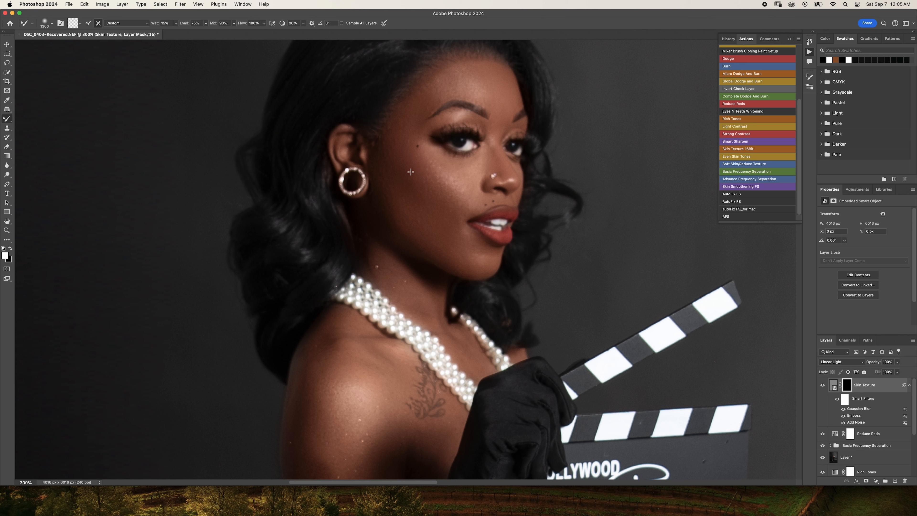
- Paint white with the regular Brush on the Skin Texture mask over the subject's cheek and jaw
key("bracketright")
right_click(12, 117)
left_click(36, 118)
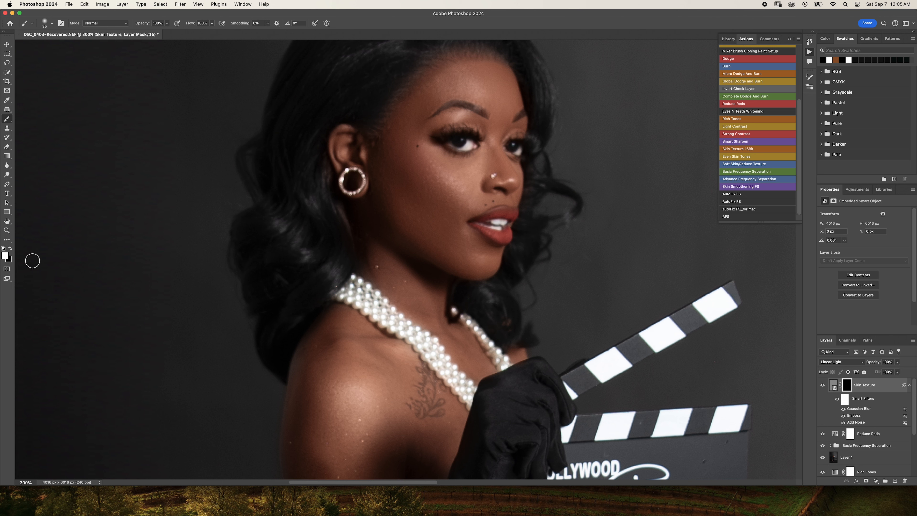
key("x")
key("x")
key("bracketright")
key("bracketright")
key("bracketright")
key("bracketright")
key("bracketright")
key("bracketright")
key("bracketright")
mouse_move(430, 241)
left_mouse_down()
mouse_move(411, 241)
mouse_move(415, 258)
mouse_move(386, 245)
mouse_move(422, 297)
left_mouse_up()
- Resize the brush to about 80 pixels and paint the skin texture onto the subject's shoulder
key("bracketleft")
key("bracketleft")
key("bracketleft")
key("bracketleft")
key("bracketleft")
key("bracketleft")
key("bracketright")
key("bracketright")
key("bracketright")
key("bracketright")
mouse_move(341, 331)
left_mouse_down()
mouse_move(299, 426)
mouse_move(325, 412)
mouse_move(364, 302)
left_mouse_up()
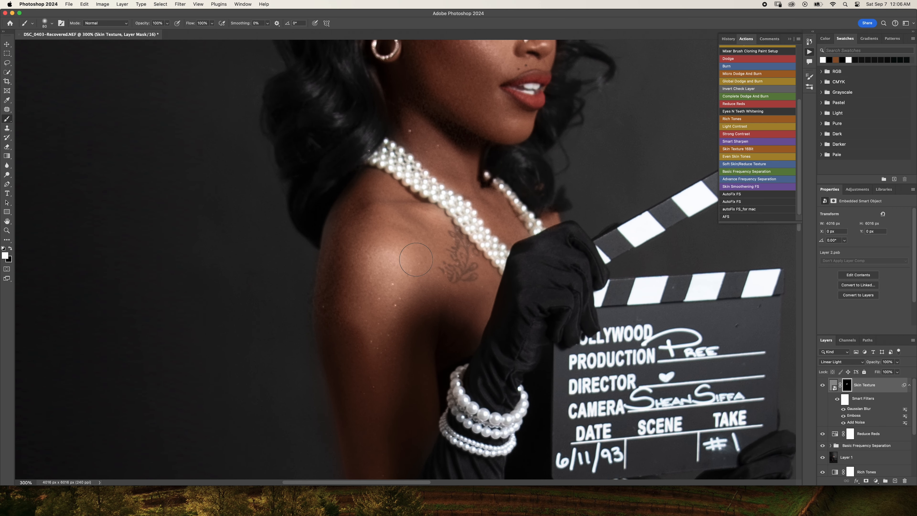
- Reveal the skin texture along the upper arm down to the glove, using a larger brush and then an 80-pixel one
key("bracketright")
key("bracketright")
key("bracketright")
key("bracketright")
mouse_move(355, 347)
left_mouse_down()
mouse_move(357, 357)
mouse_move(371, 356)
mouse_move(382, 411)
mouse_move(418, 234)
left_mouse_up()
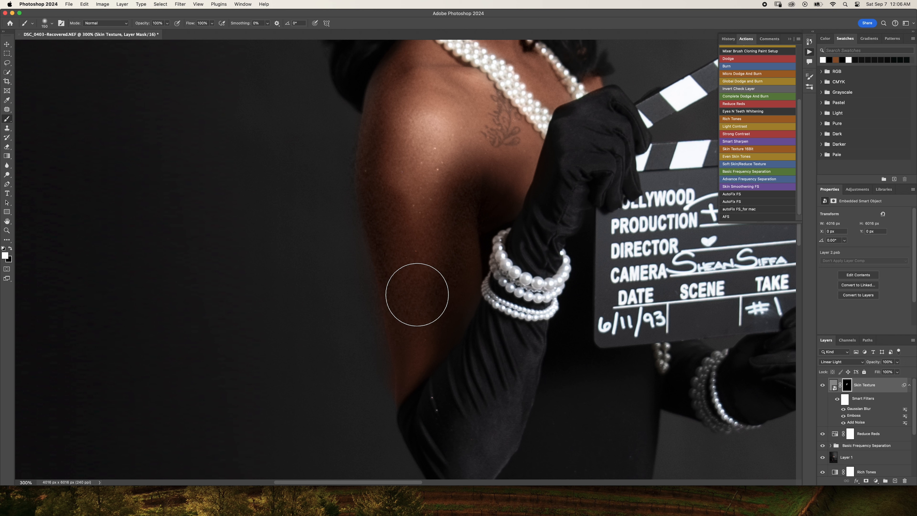
key("bracketleft")
key("bracketleft")
key("bracketleft")
key("bracketleft")
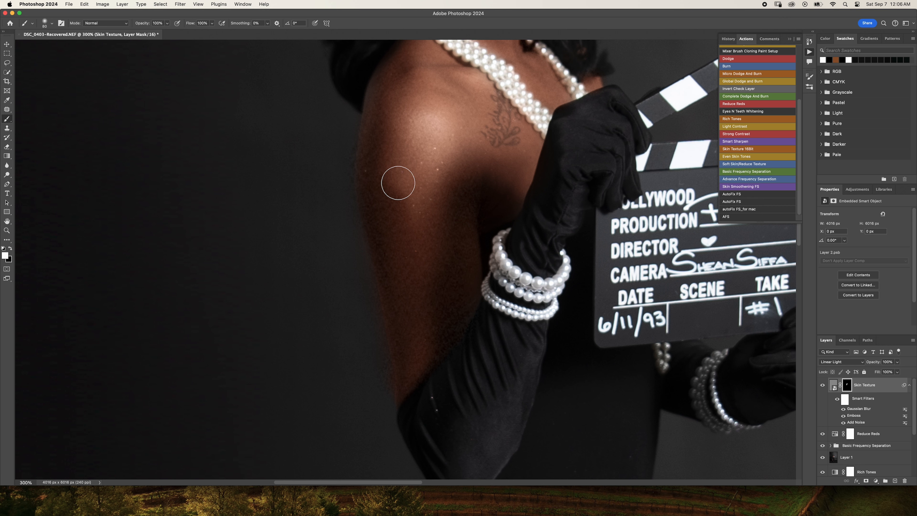
left_click_drag(420, 153, 394, 357)
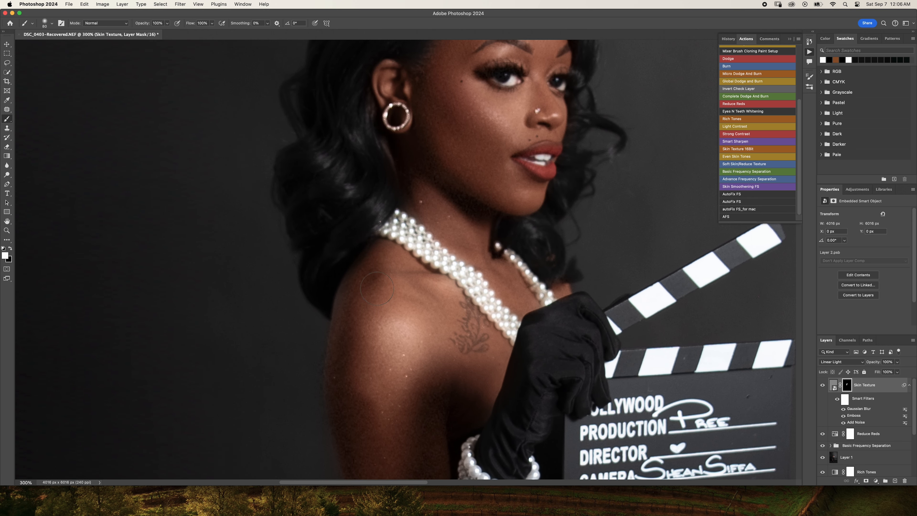
- Paint the skin texture over the face and chest with a brush of about 70 pixels
key("bracketleft")
scroll(480, 175, "up", 5)
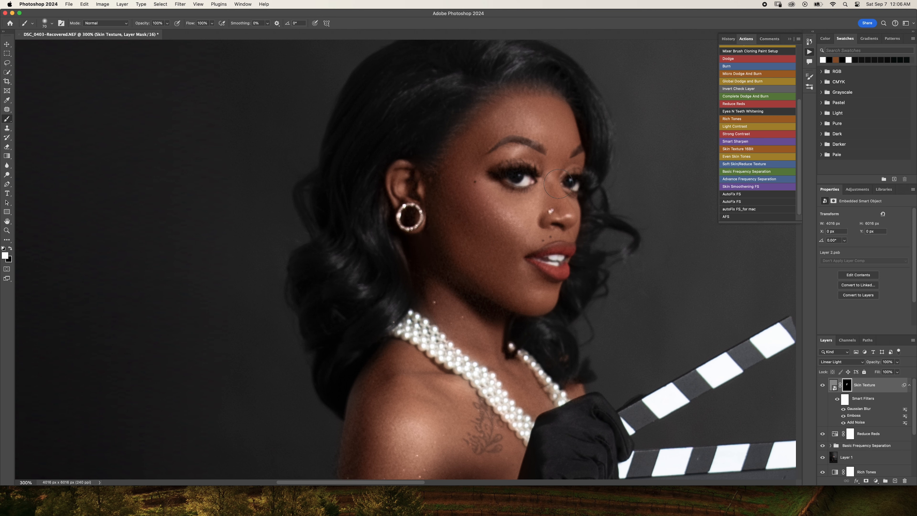
left_click_drag(546, 291, 535, 162)
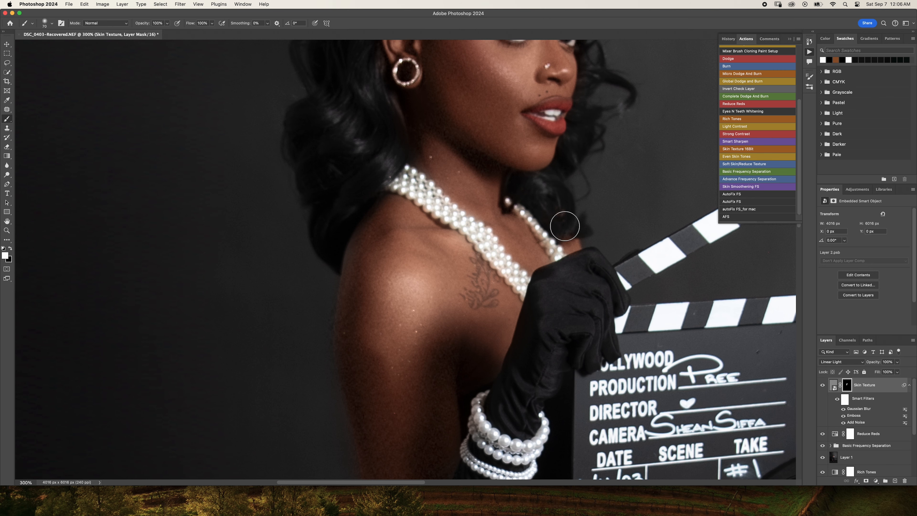
left_click_drag(564, 287, 519, 176)
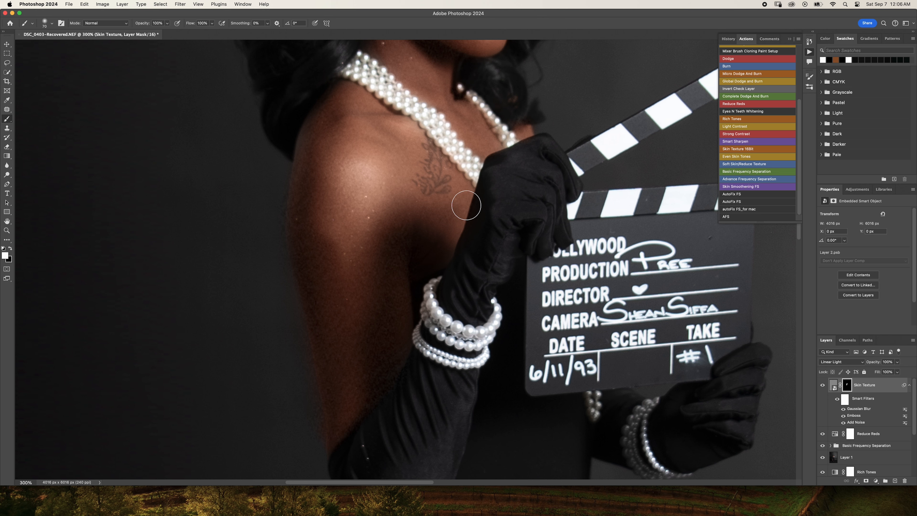
- Set the Skin Texture layer's opacity to 11%
key("super+minus")
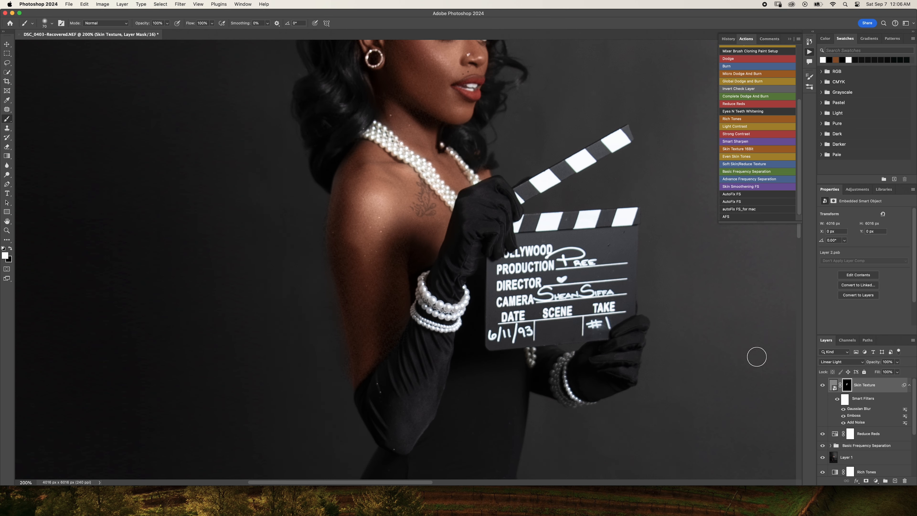
left_click_drag(898, 364, 875, 374)
left_click_drag(869, 369, 870, 369)
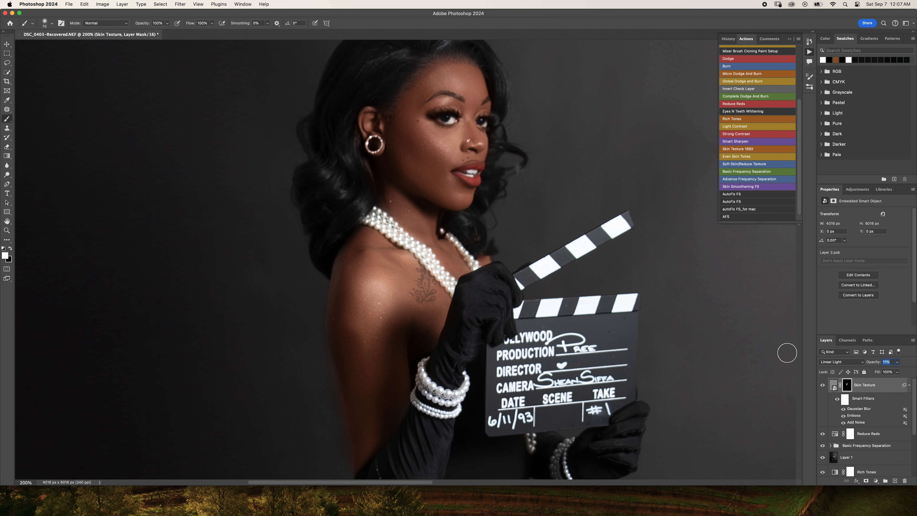
- Examine the textured skin on the face and arm at several zoom levels and review the layer stack
scroll(571, 323, "down", 6)
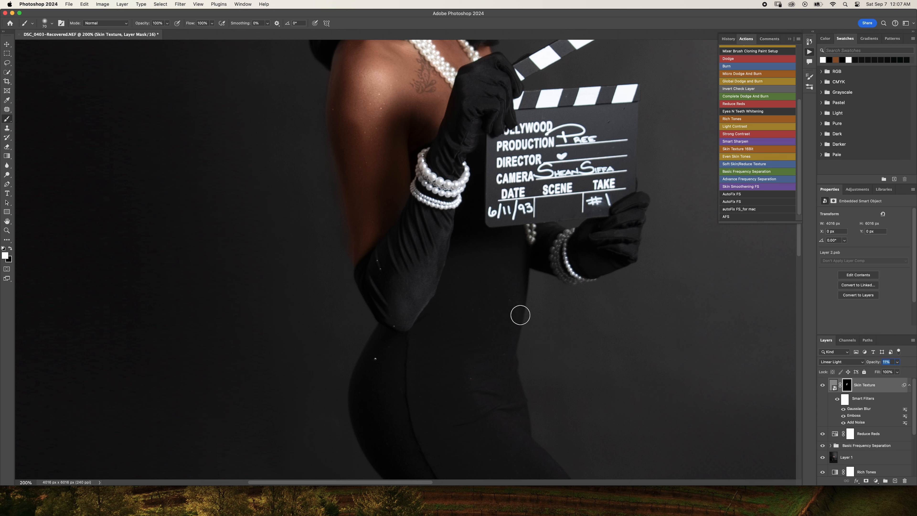
scroll(426, 214, "up", 5)
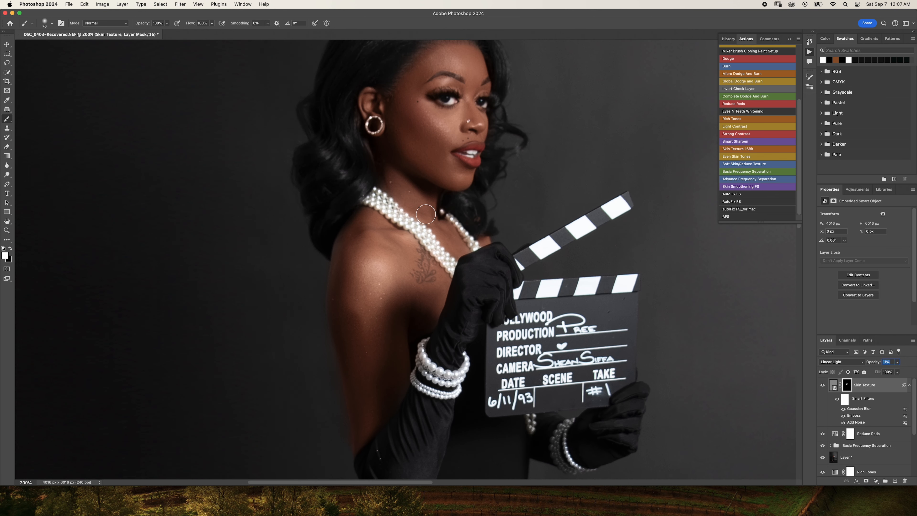
key("super+minus")
key("super+minus")
key("super+minus")
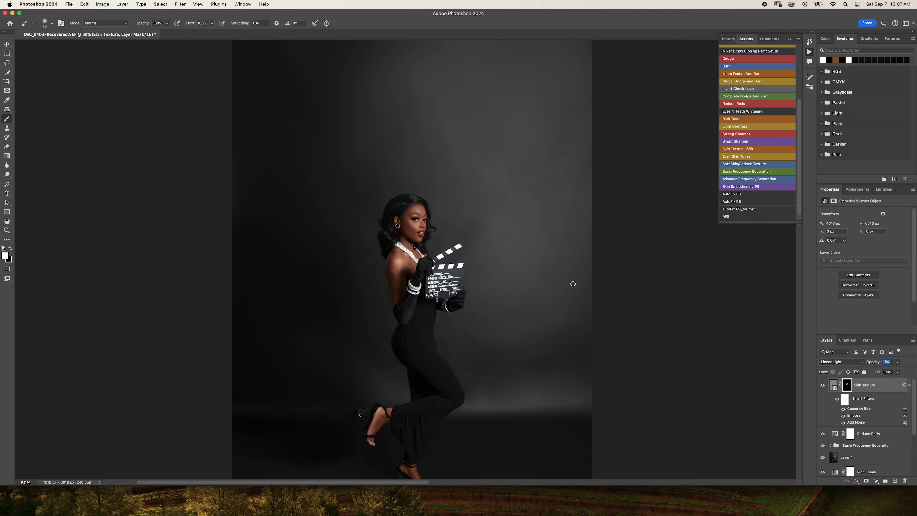
key("super+plus")
key("super+plus")
key("super+plus")
key("super+plus")
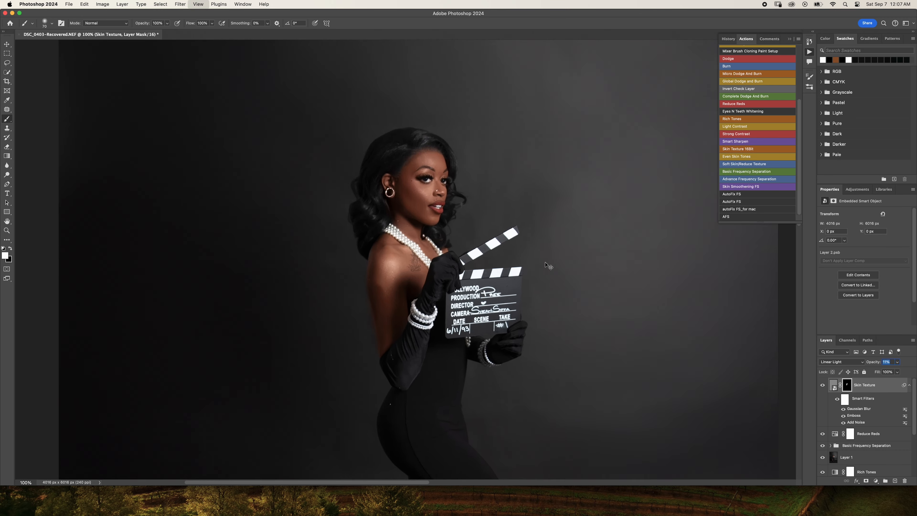
scroll(461, 271, "down", 10)
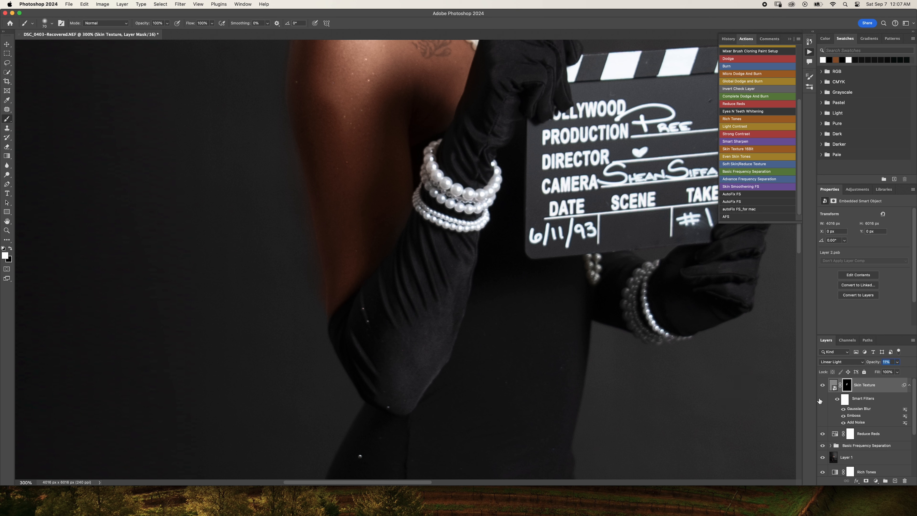
scroll(829, 427, "down", 3)
scroll(806, 423, "up", 1)
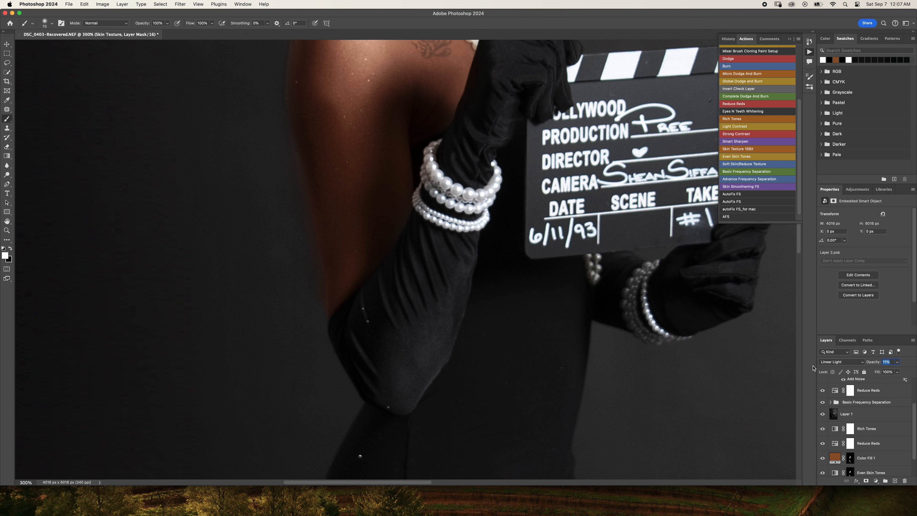
scroll(838, 413, "up", 3)
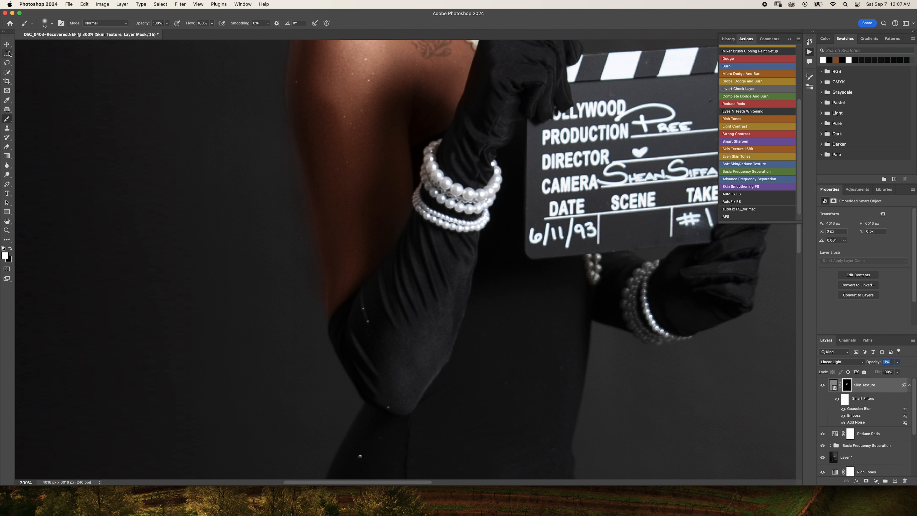
left_click(7, 63)
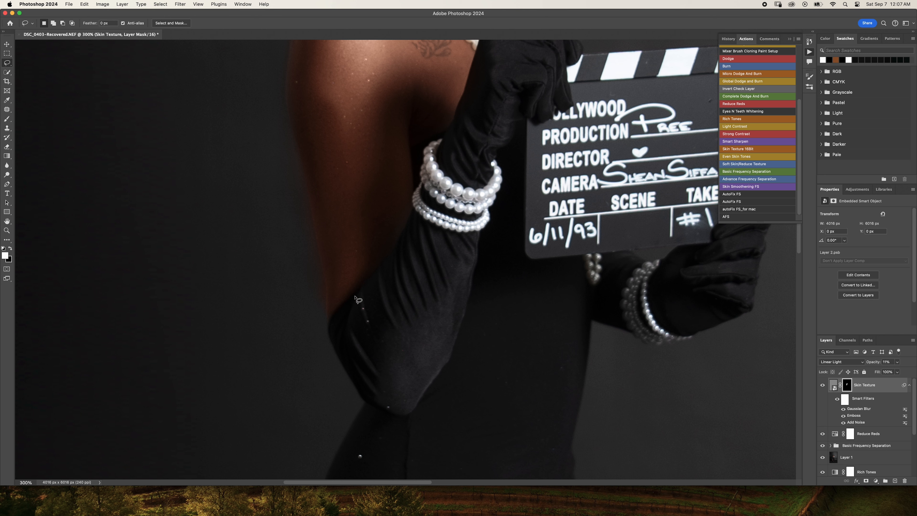
mouse_move(317, 241)
left_mouse_down()
mouse_move(324, 305)
mouse_move(315, 257)
left_mouse_up()
left_click(318, 244)
mouse_move(312, 226)
left_mouse_down()
mouse_move(327, 285)
mouse_move(327, 316)
mouse_move(309, 319)
mouse_move(294, 288)
mouse_move(294, 242)
mouse_move(313, 218)
left_mouse_up()
left_click(8, 129)
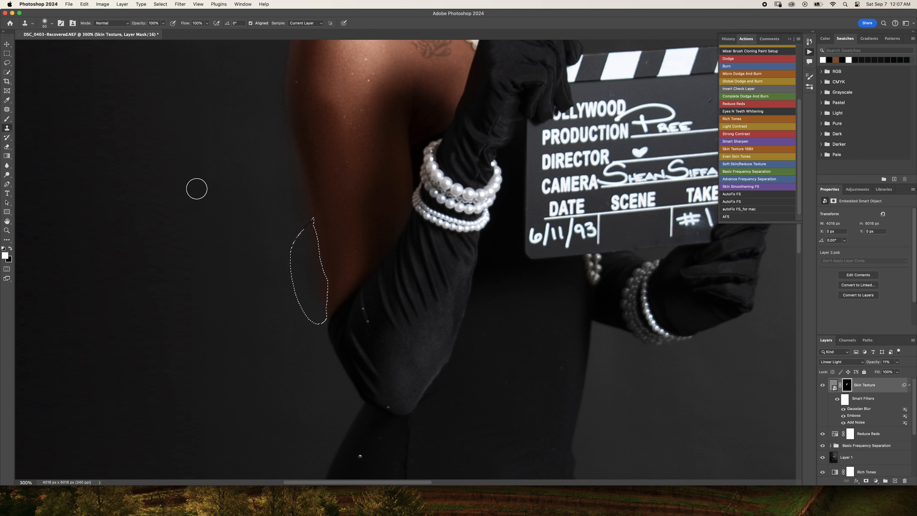
key("super+d")
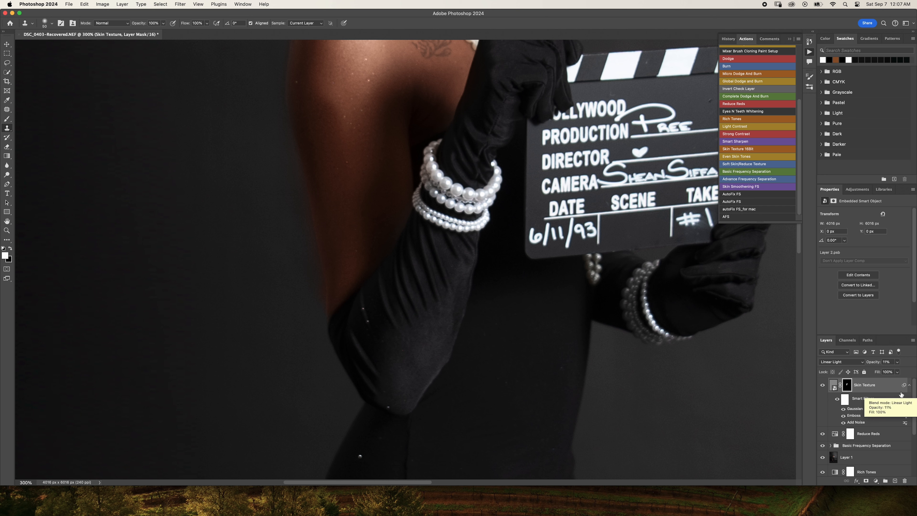
- Merge all visible layers into a new top layer and lasso the backdrop along the arm's blurry edge just above the elbow
key("alt+shift+super+e")
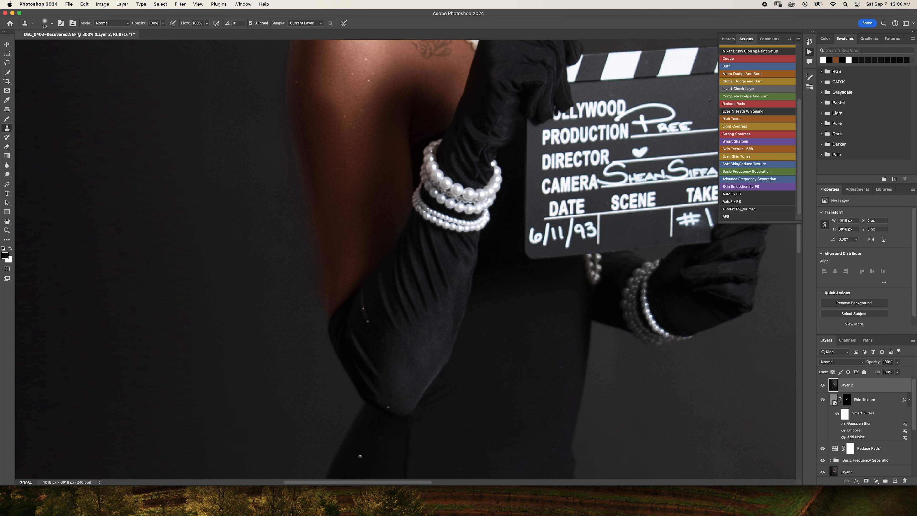
left_click(7, 63)
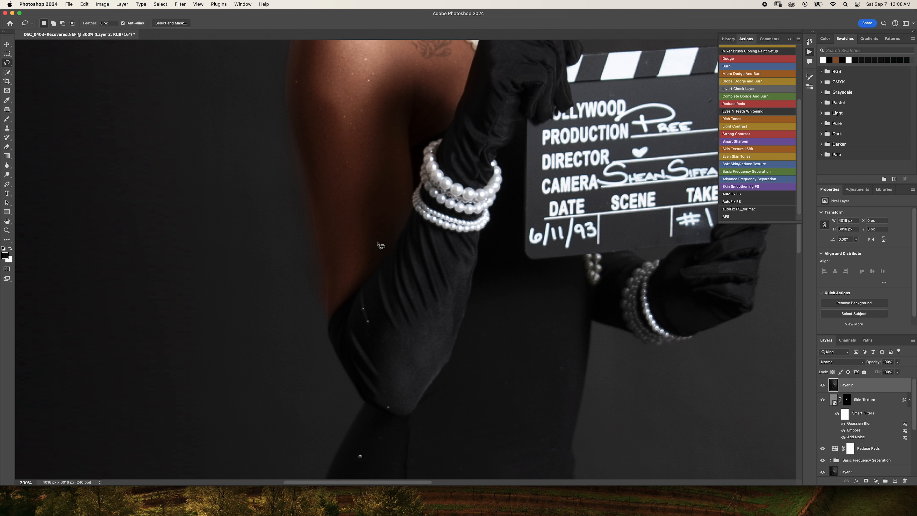
mouse_move(319, 253)
left_mouse_down()
mouse_move(325, 321)
mouse_move(308, 326)
mouse_move(286, 277)
mouse_move(320, 253)
left_mouse_up()
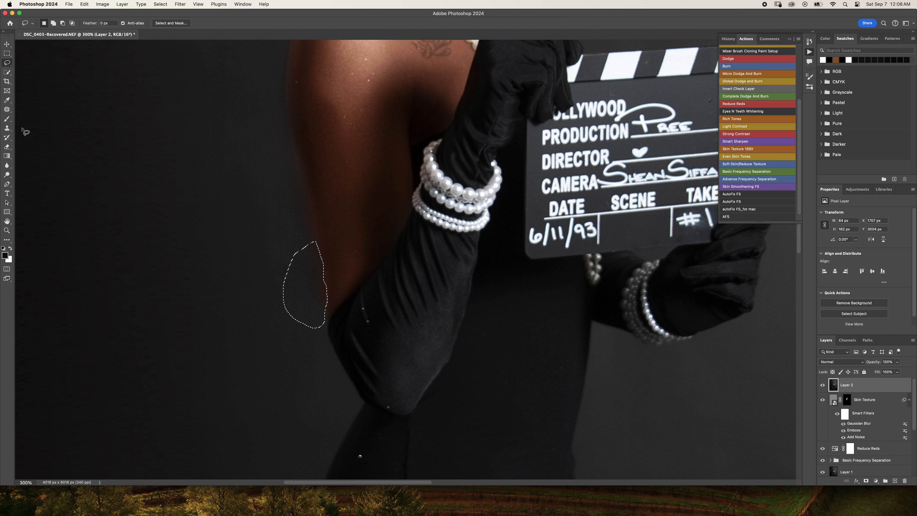
- Clone clean backdrop over the arm's blurry edge inside the selection with the Clone Stamp at a 25 px brush size
key("s")
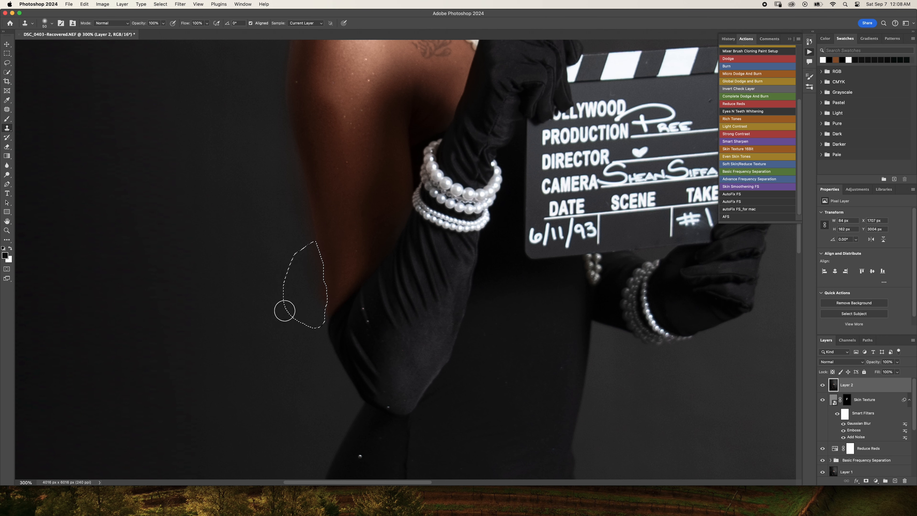
key("super+equal")
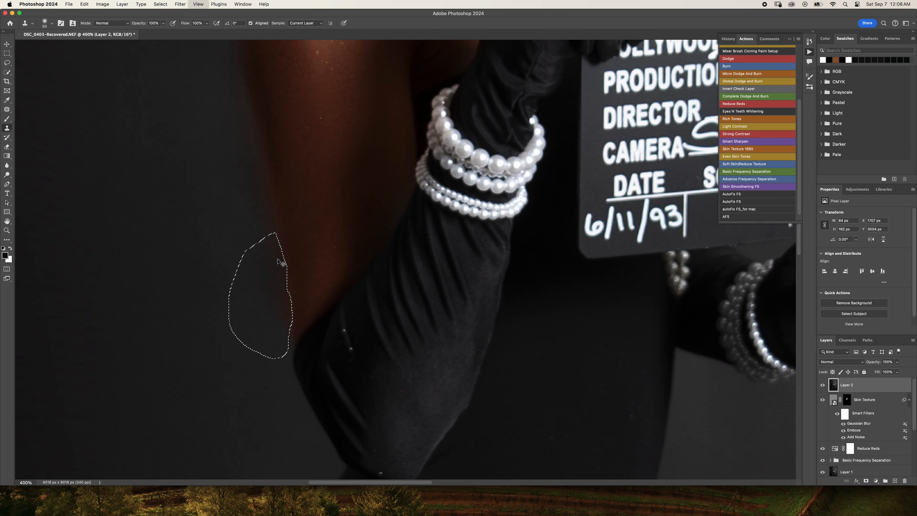
key("super+equal")
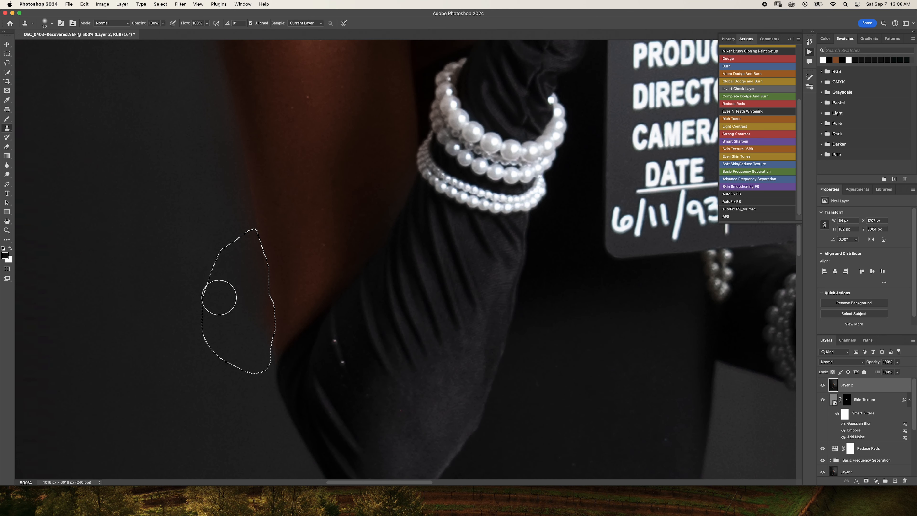
key("bracketleft")
key("bracketleft")
key("bracketleft")
key("bracketleft")
key("bracketleft")
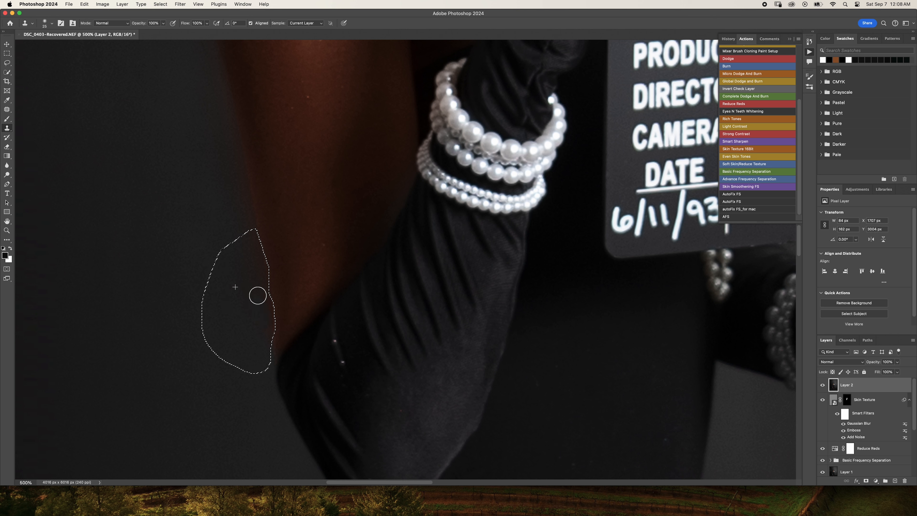
mouse_move(258, 296)
left_mouse_down()
mouse_move(251, 250)
mouse_move(261, 342)
mouse_move(252, 273)
left_mouse_up()
- Clone more backdrop along the upper part of the selected arm edge and remove the selection
left_click(117, 23)
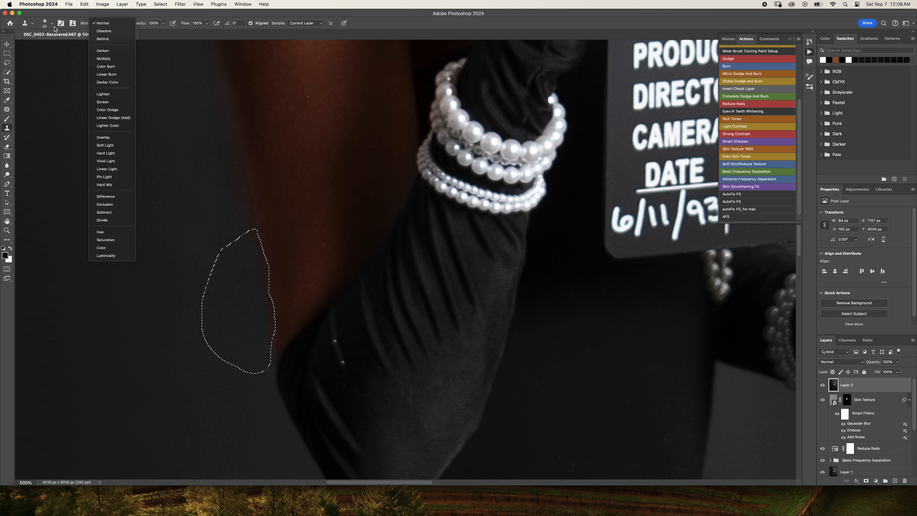
left_click(53, 25)
left_click(53, 25)
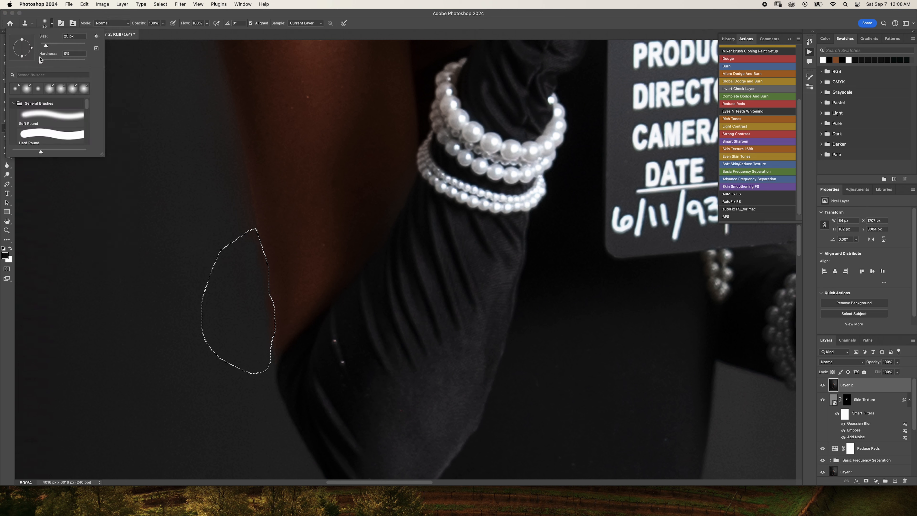
left_click(51, 24)
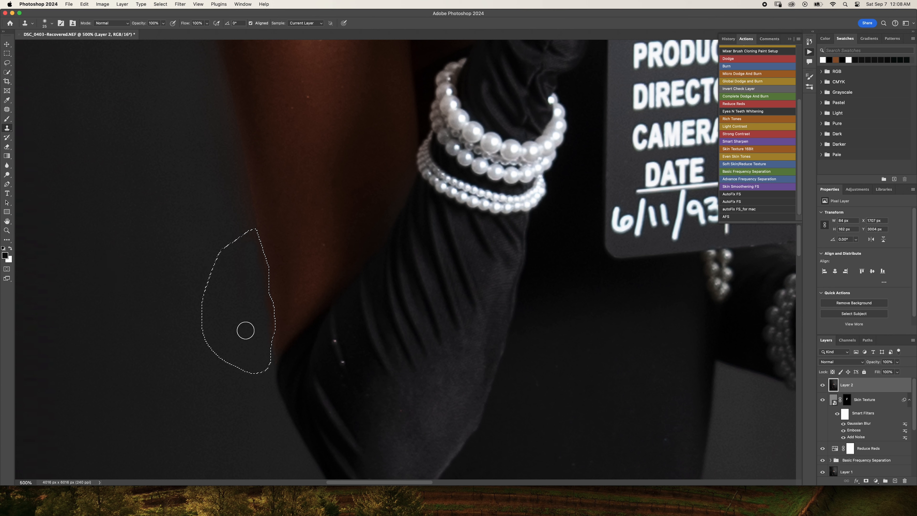
left_click(225, 340, "alt")
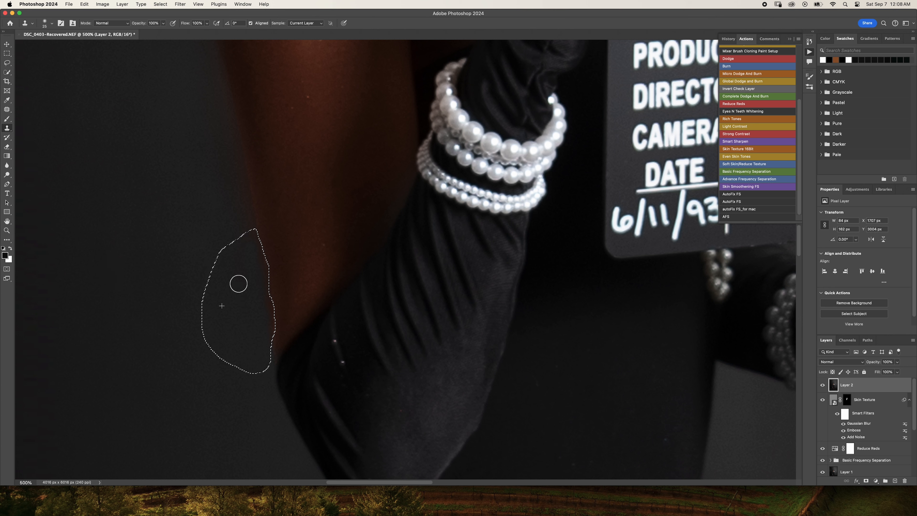
left_click_drag(246, 241, 247, 239)
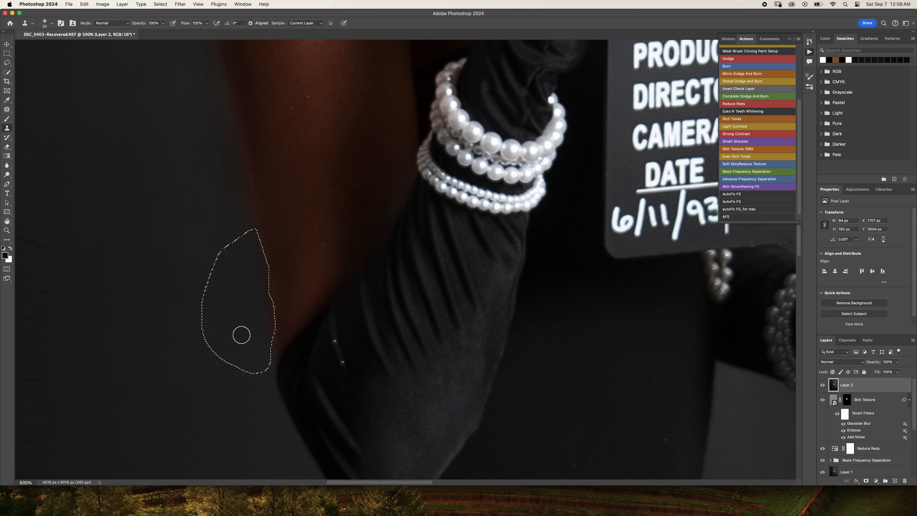
key("super+d")
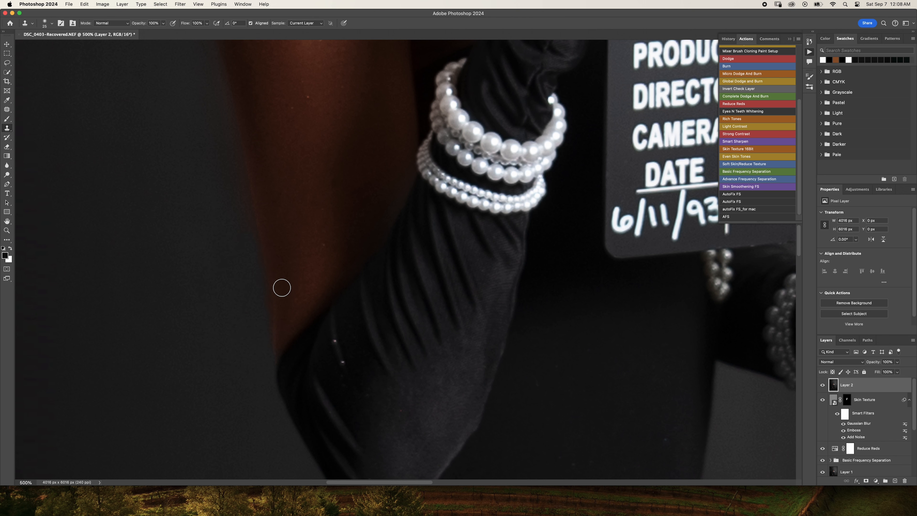
- Run the Smart Sharpen action on the portrait with a High Pass radius of 2.0 pixels
scroll(291, 269, "up", 3)
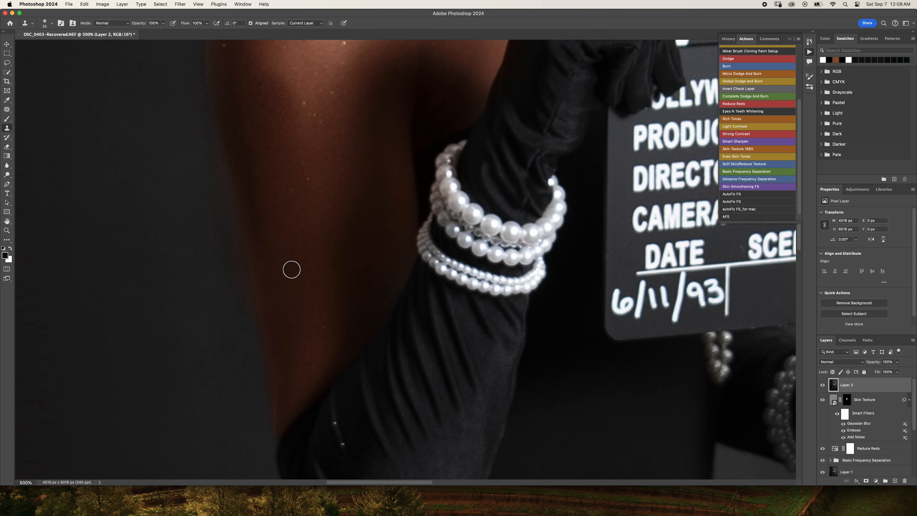
key("super+0")
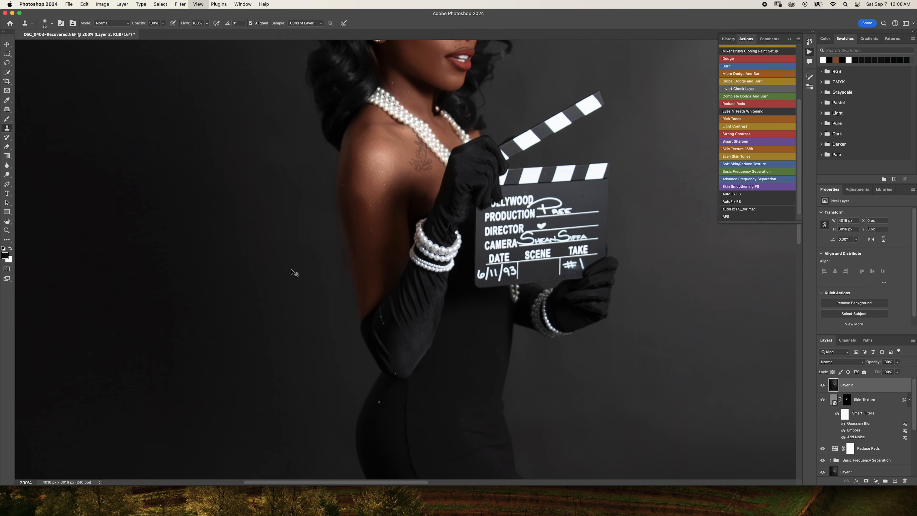
key("super+minus")
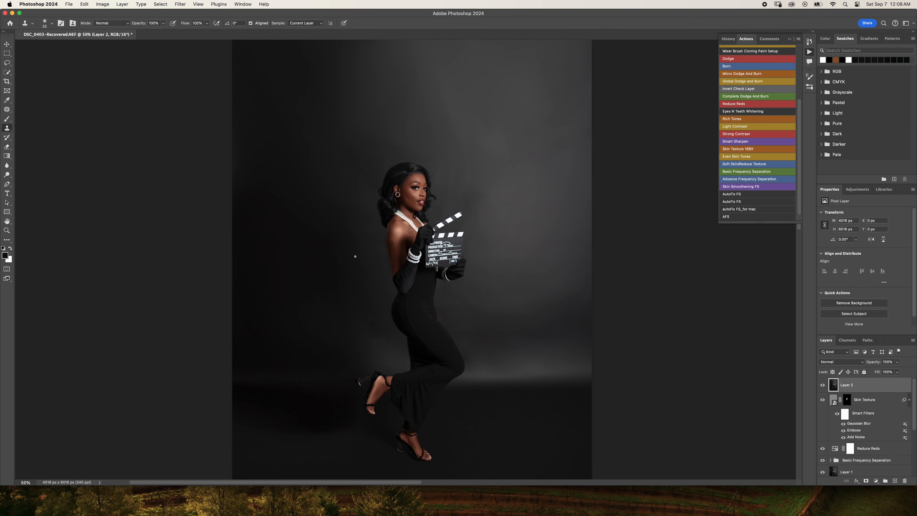
key("super+minus")
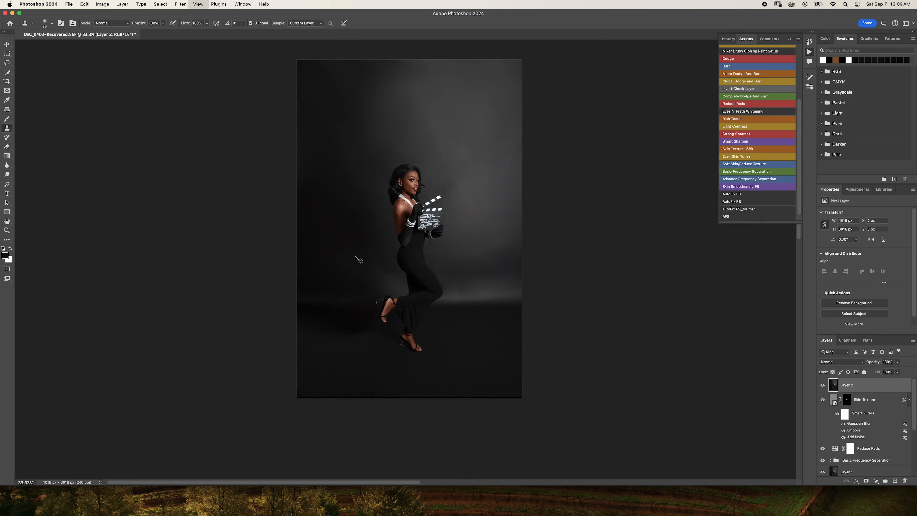
key("super+minus")
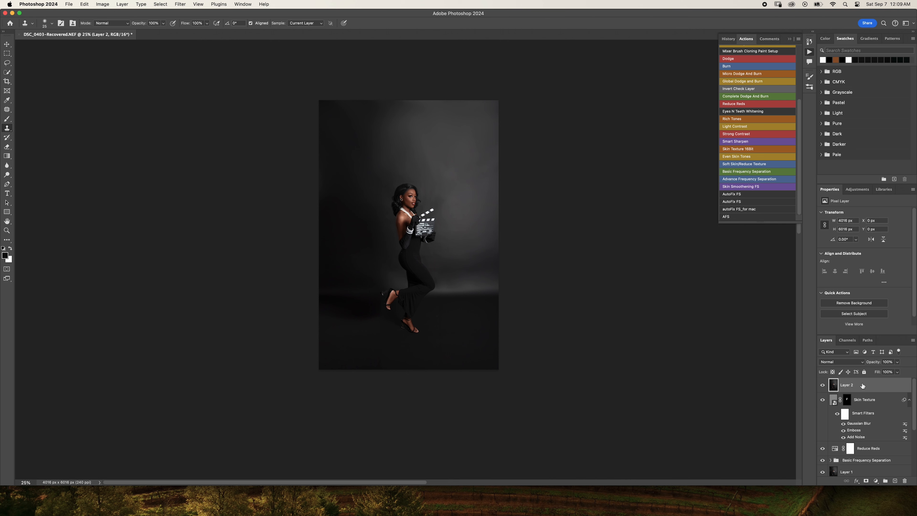
scroll(739, 103, "up", 1)
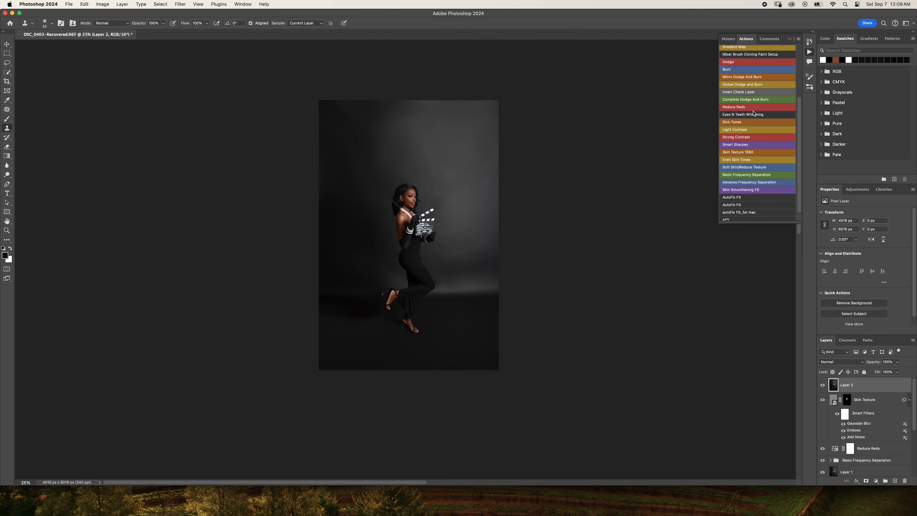
key("super+plus")
key("super+plus")
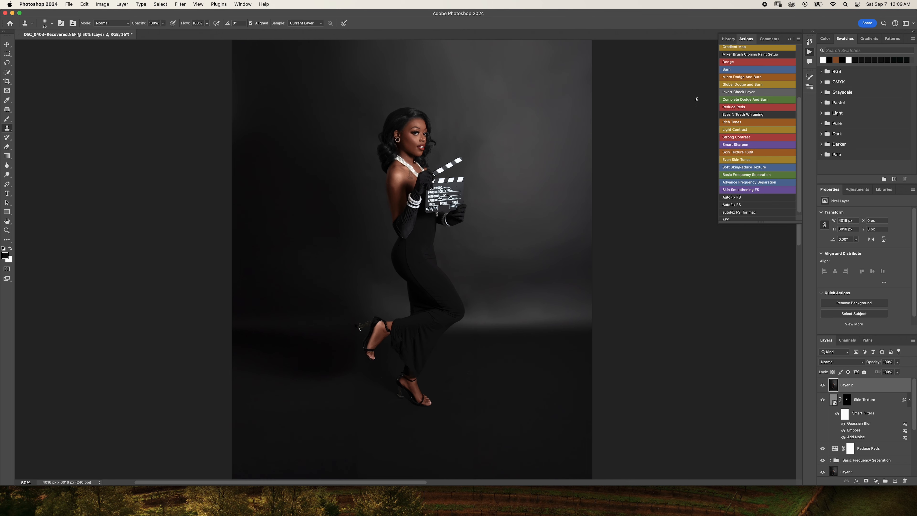
left_click(740, 145)
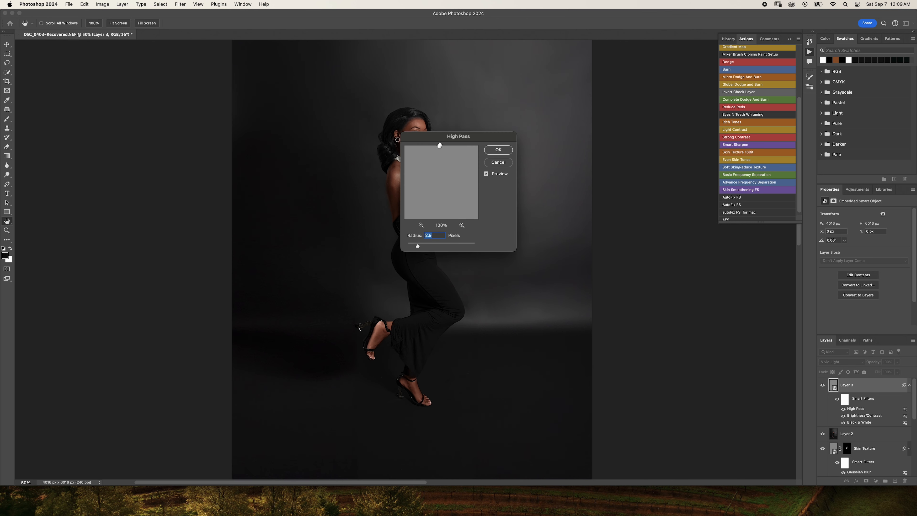
left_click_drag(445, 140, 581, 148)
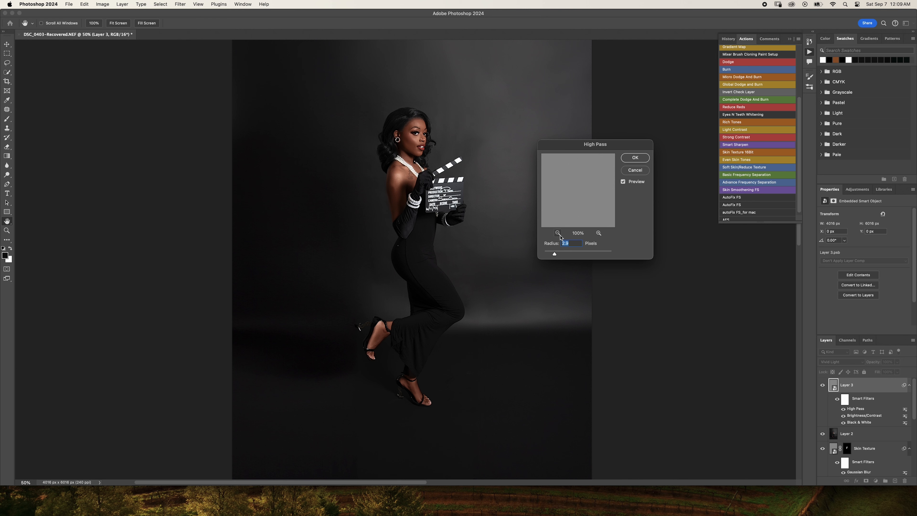
left_click_drag(556, 257, 551, 255)
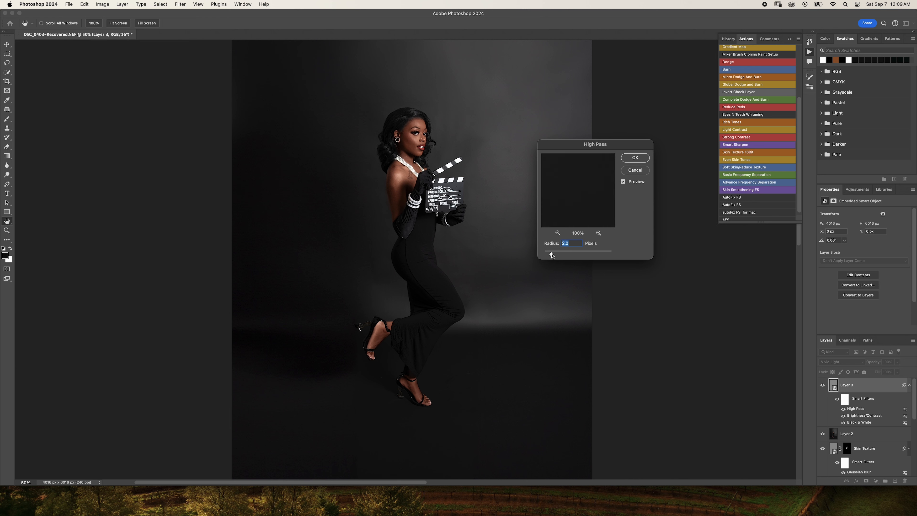
left_click(634, 158)
key("s")
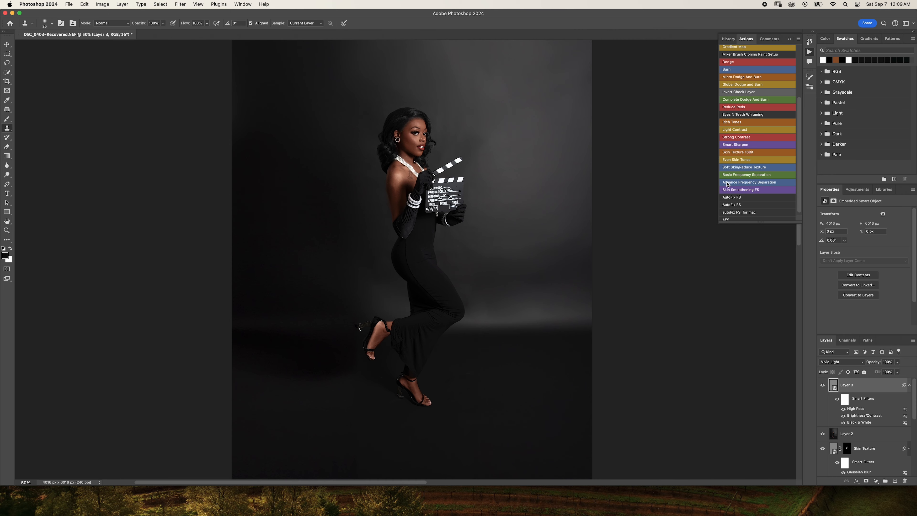
- Lower the sharpening layer's opacity to 28% while judging the face and upper body up close
key("super+equal")
key("super+equal")
key("super+equal")
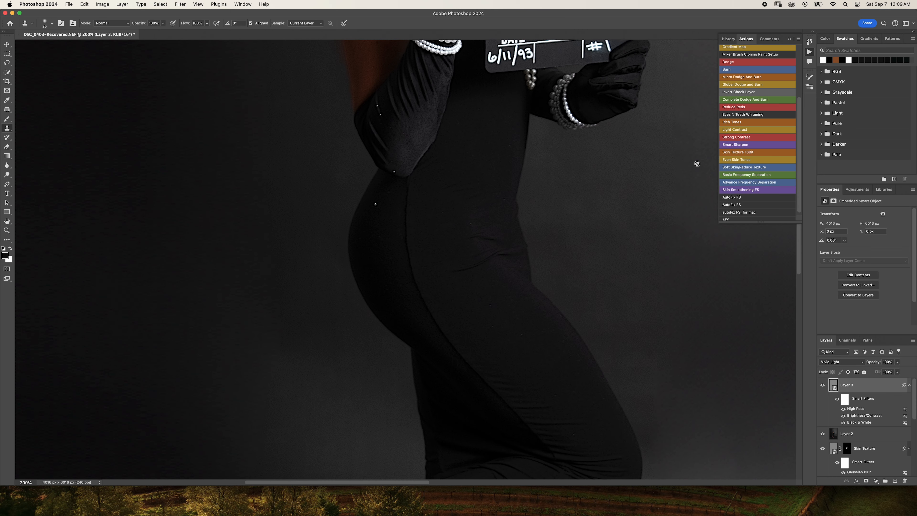
scroll(697, 161, "up", 10)
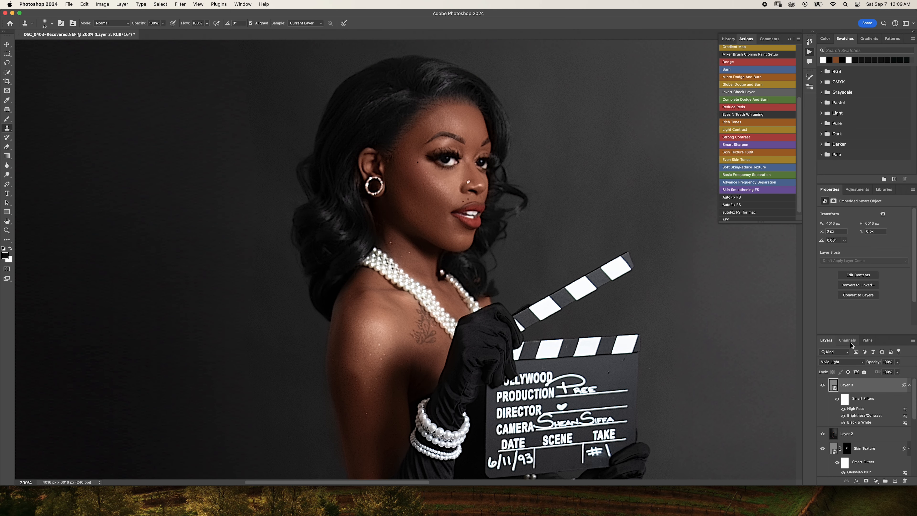
left_click(897, 362)
left_click_drag(896, 371, 877, 374)
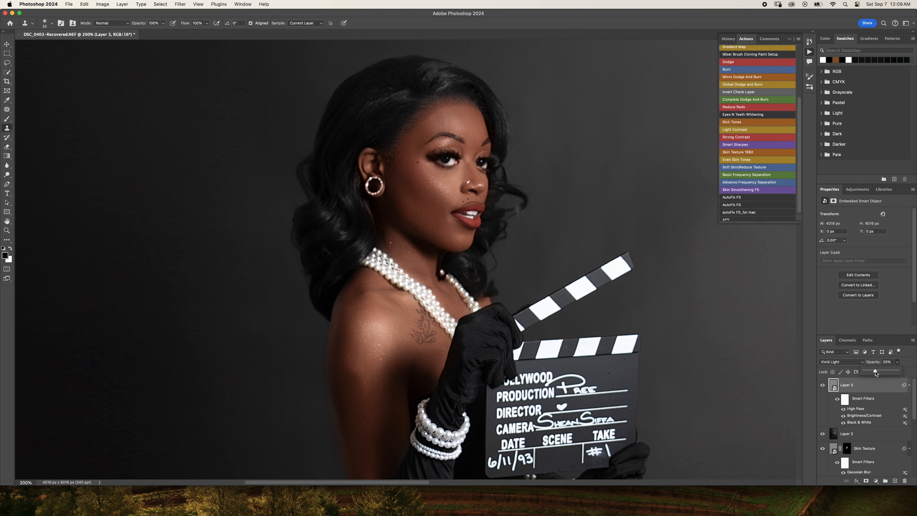
left_click_drag(875, 374, 876, 374)
- Group all the retouching layers above the Background, from the sharpening layer down to Basic Frequency Separation
key("super+minus")
key("super+minus")
key("super+minus")
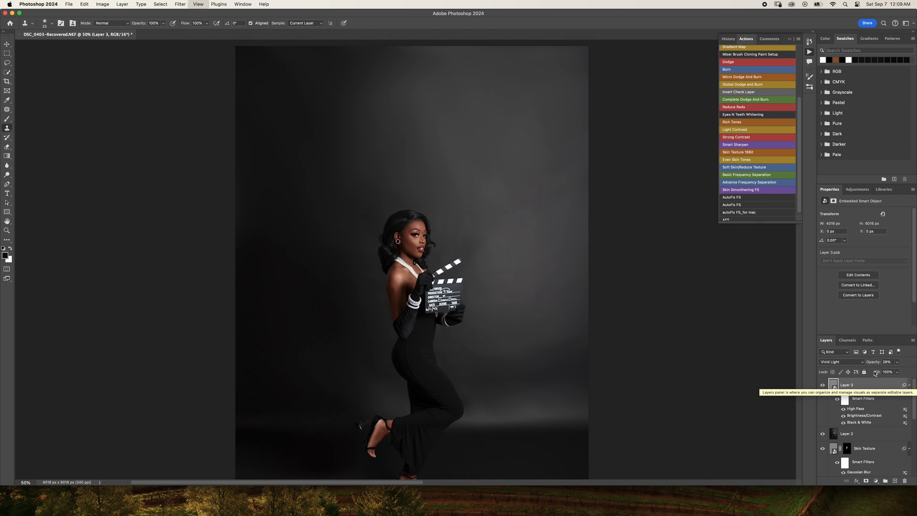
key("super+minus")
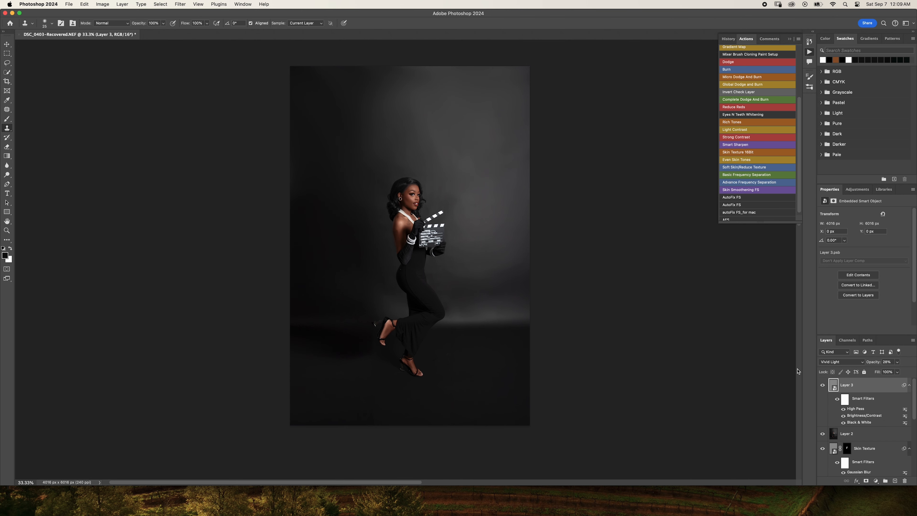
key("super+minus")
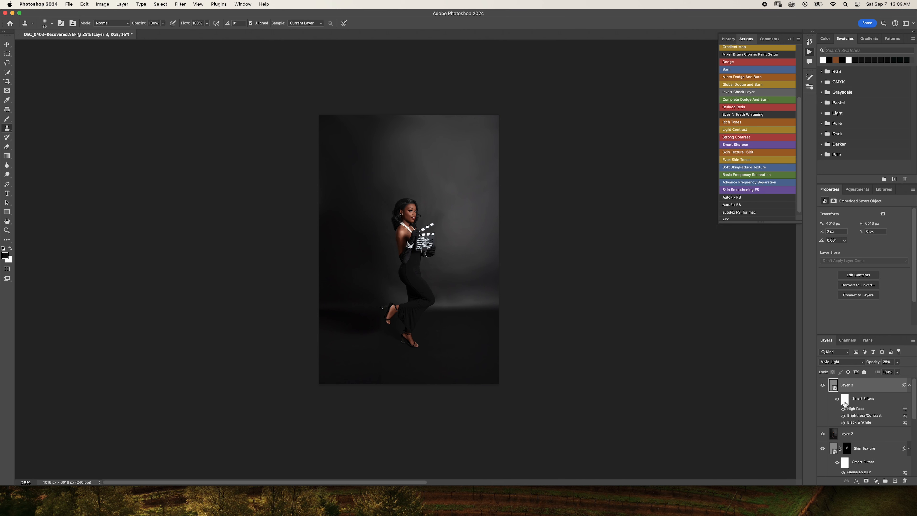
scroll(860, 386, "down", 5)
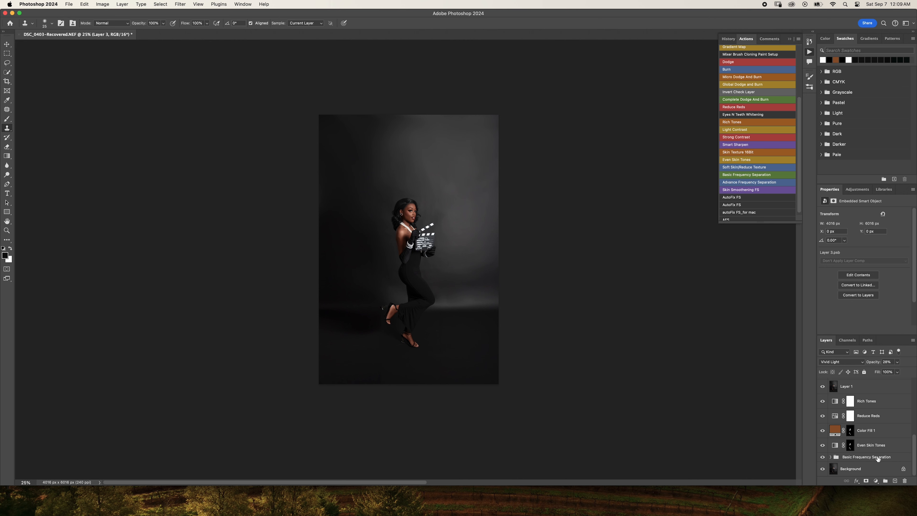
scroll(870, 420, "up", 5)
scroll(867, 401, "down", 5)
left_click(874, 457, "shift")
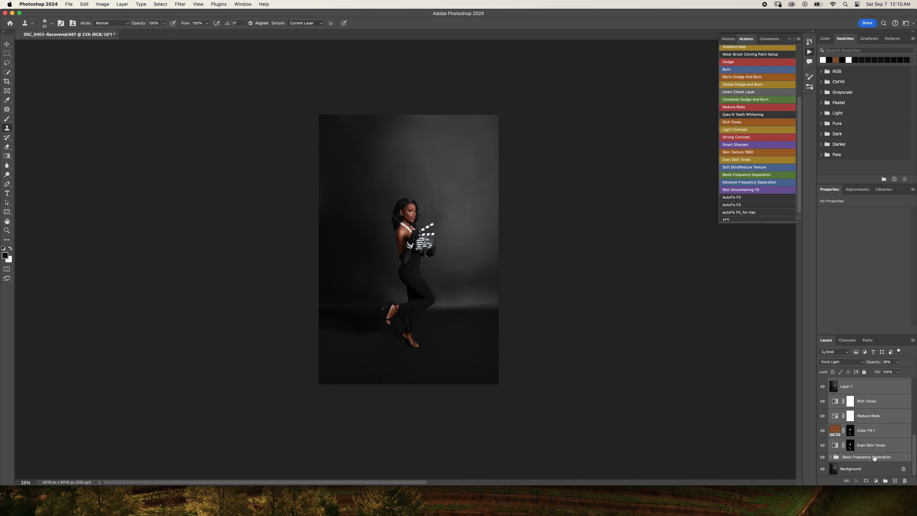
key("super+g")
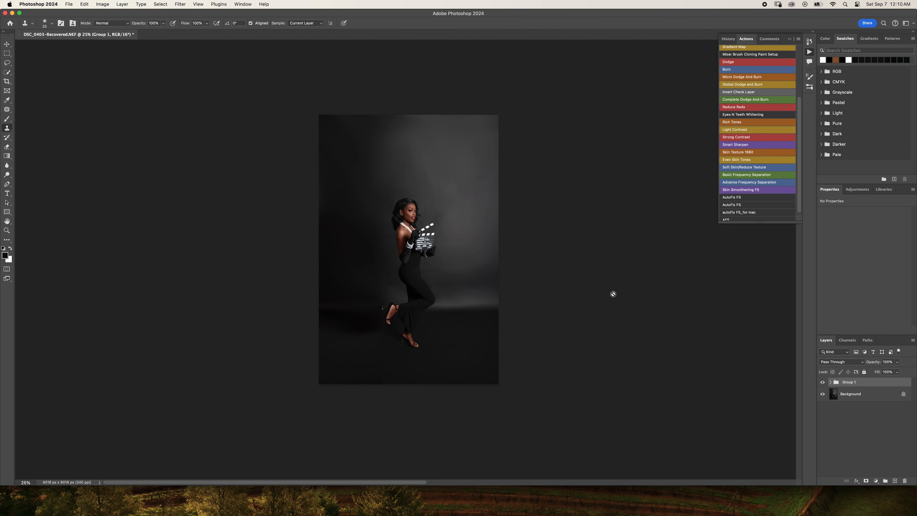
- Compare the portrait before and after retouching by repeatedly hiding and showing the layer group, leaving it visible
key("super+equal")
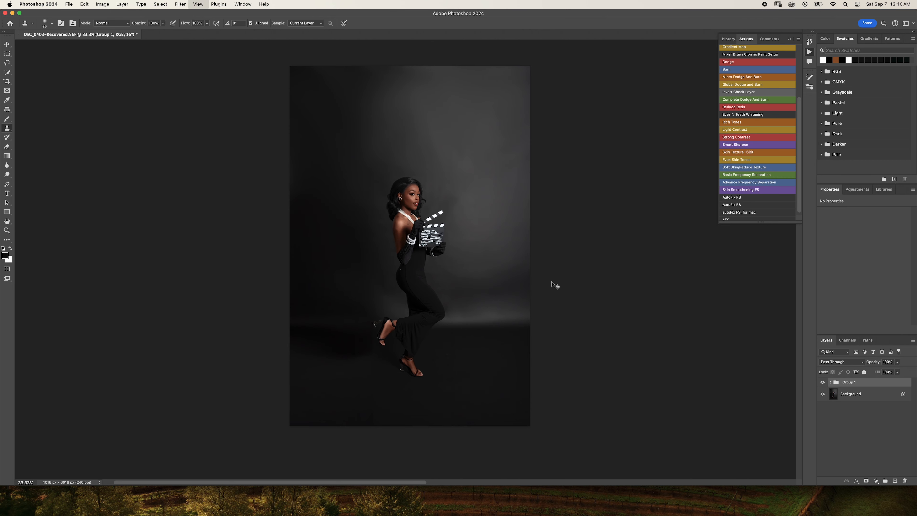
key("super+minus")
left_click(823, 383)
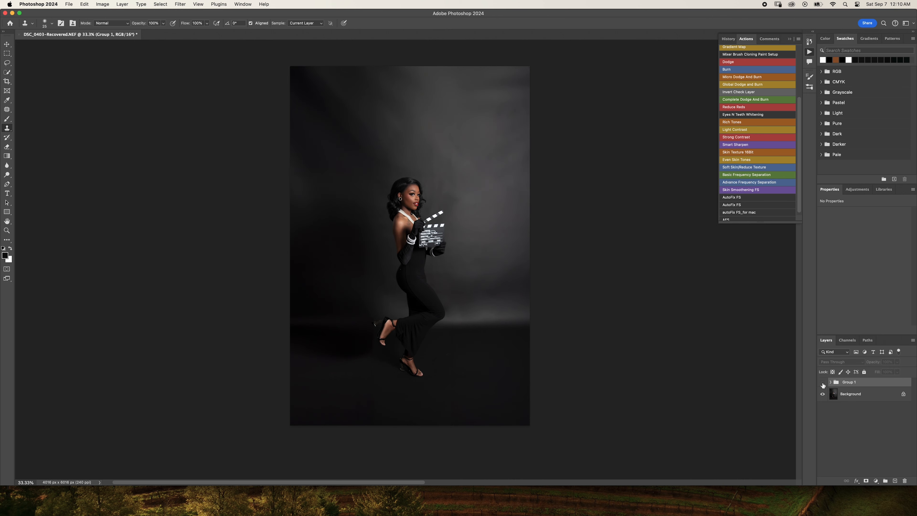
left_click(822, 383)
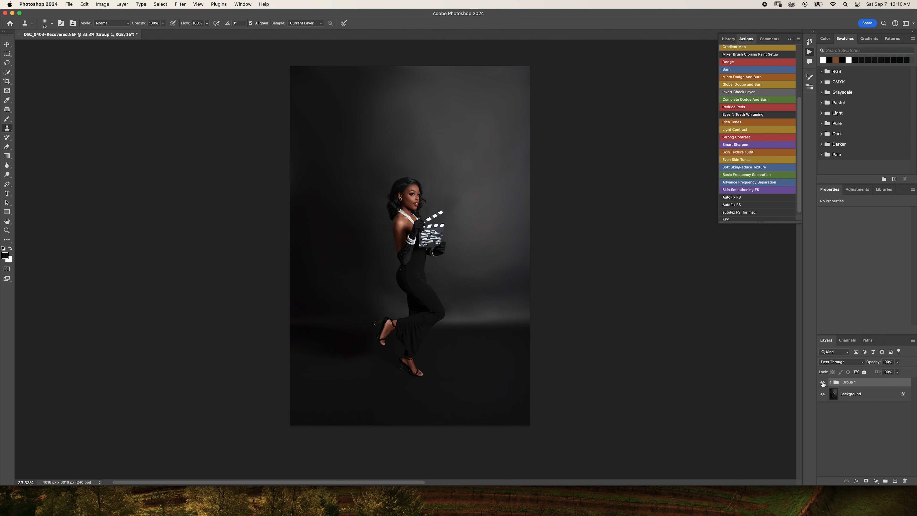
left_click(823, 383)
left_click(822, 383)
left_click(822, 383)
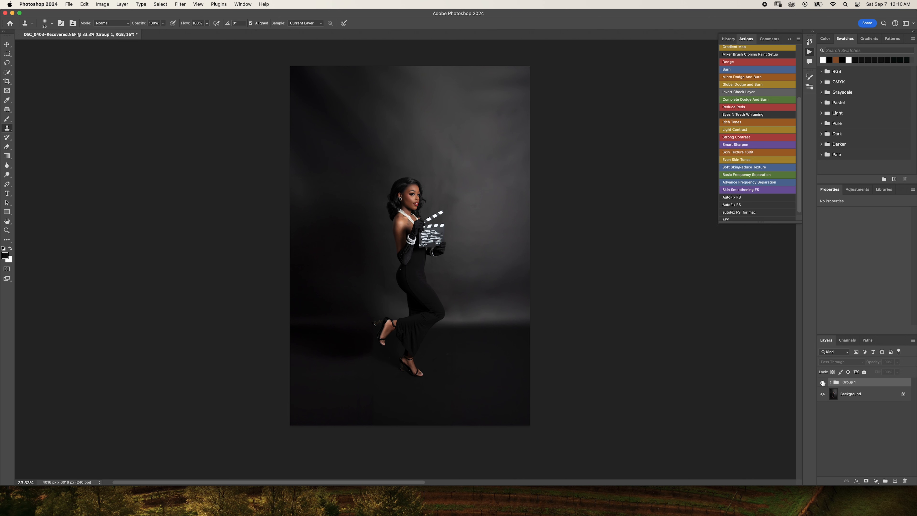
left_click(823, 382)
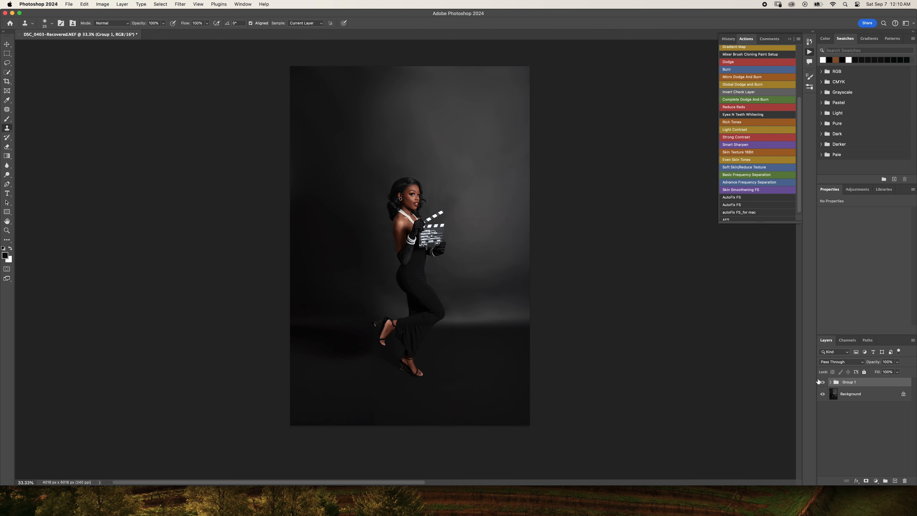